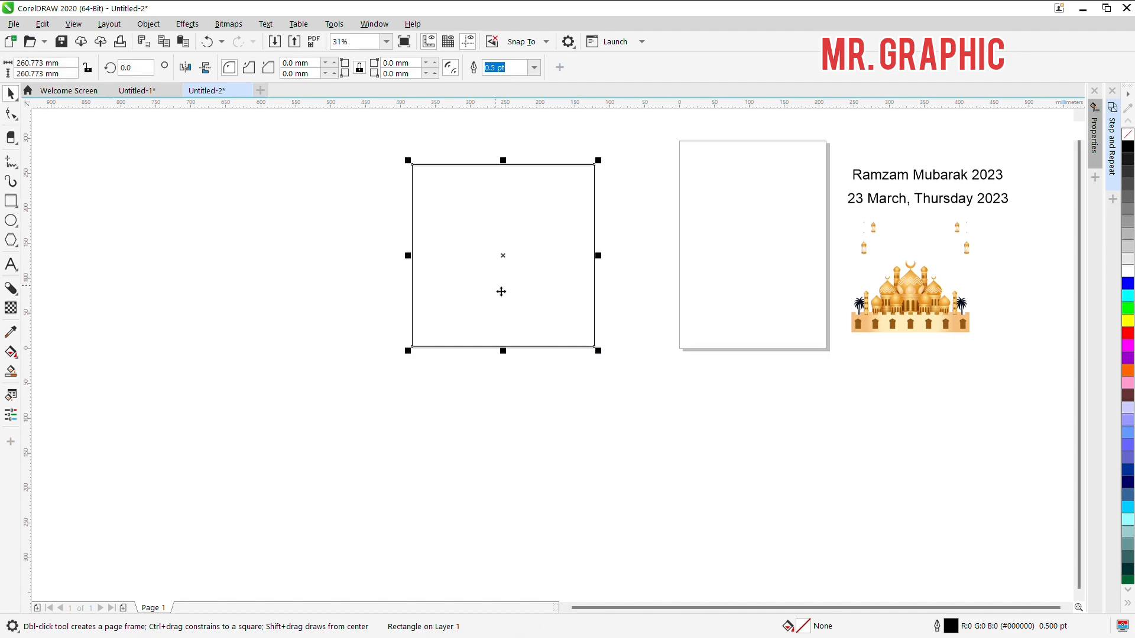
Step: Resize the square to 335 mm wide and 300 mm high
click(71, 66)
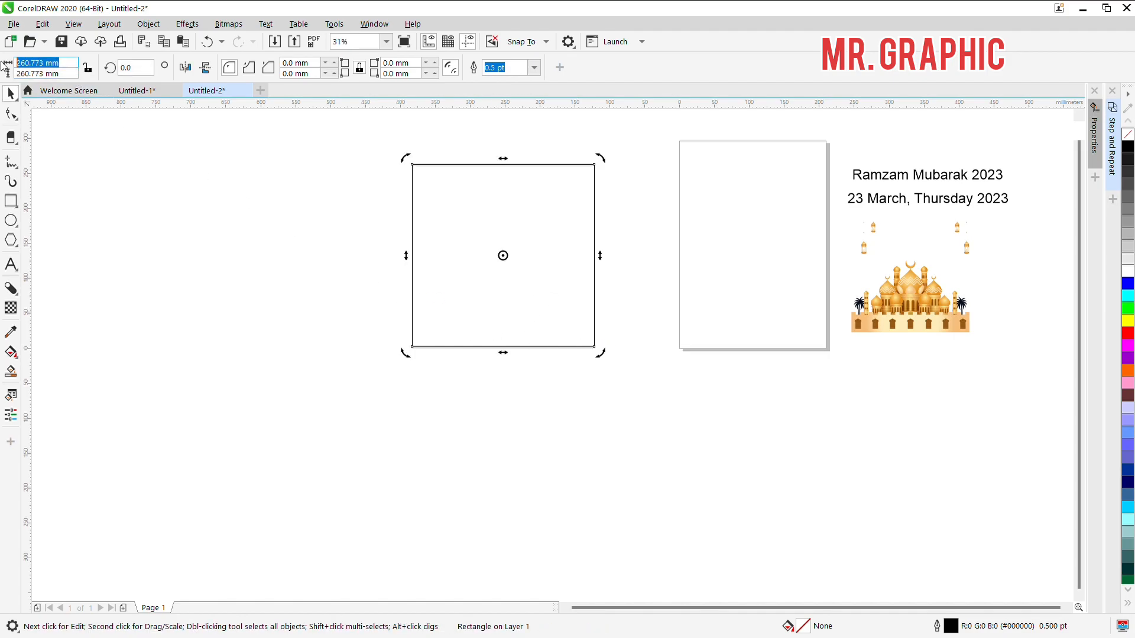
text(335)
key(Tab)
text(3)
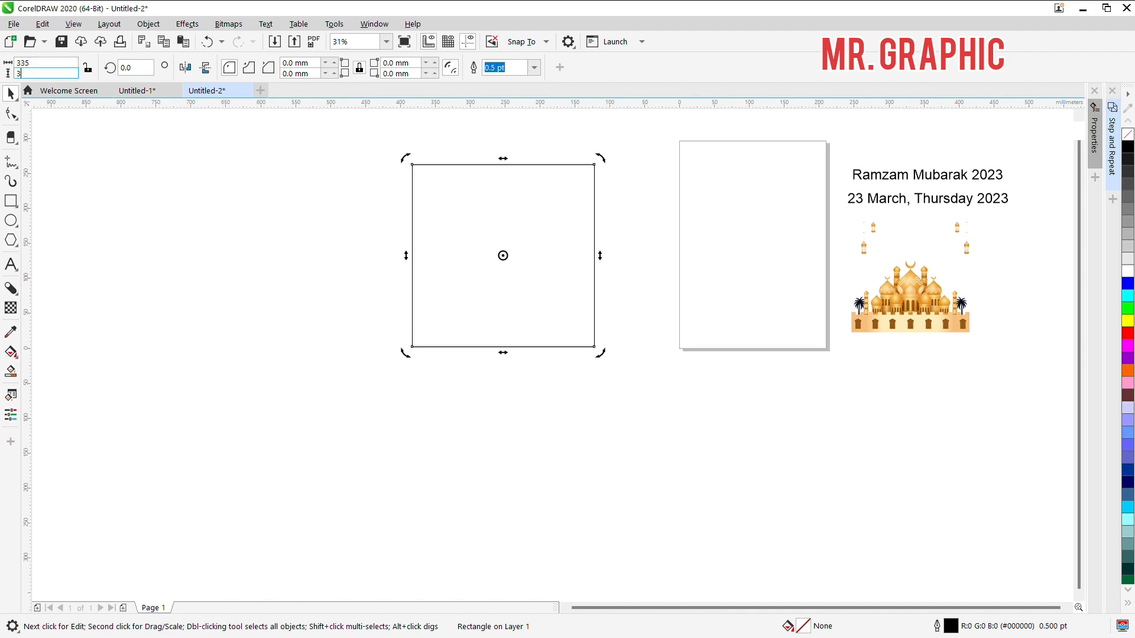
text(00)
key(Return)
click(689, 453)
Step: Fill the rectangle with a white-to-black elliptical fountain fill centred slightly below its middle, extending the outer end beyond the lower edge
click(484, 254)
click(508, 229)
key(g)
drag(511, 177, 511, 315)
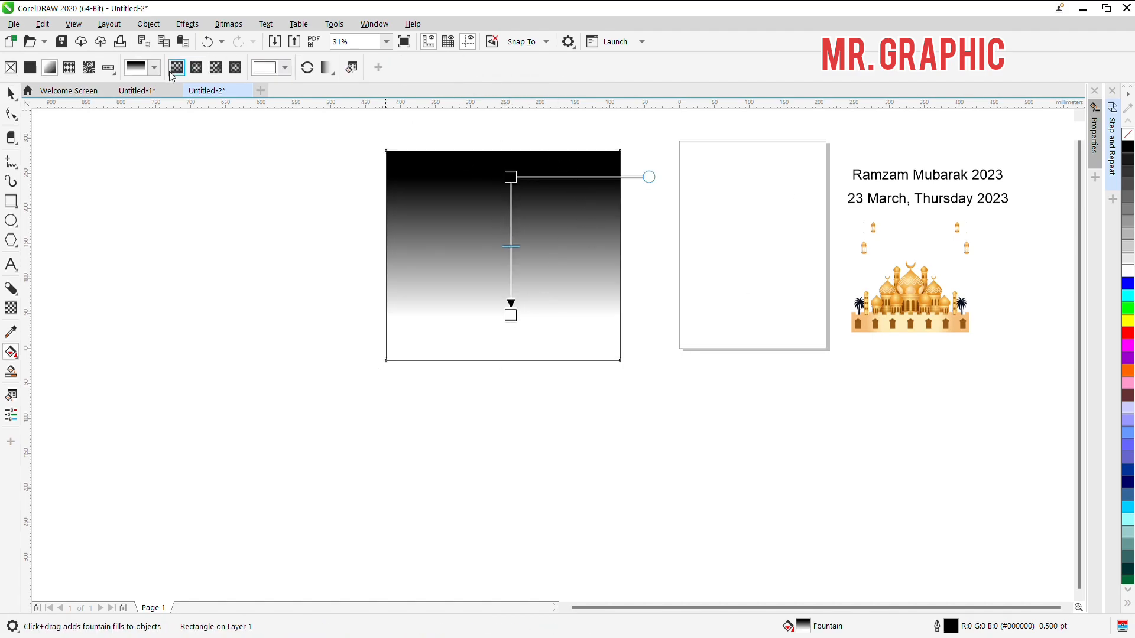
click(196, 67)
drag(511, 315, 510, 358)
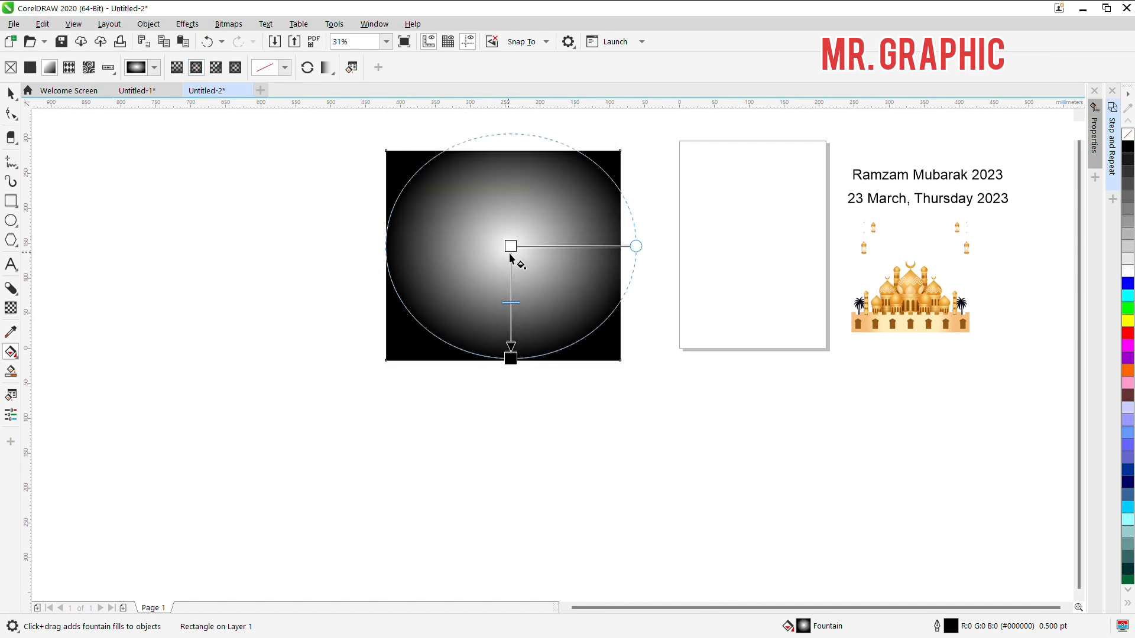
drag(511, 249, 508, 275)
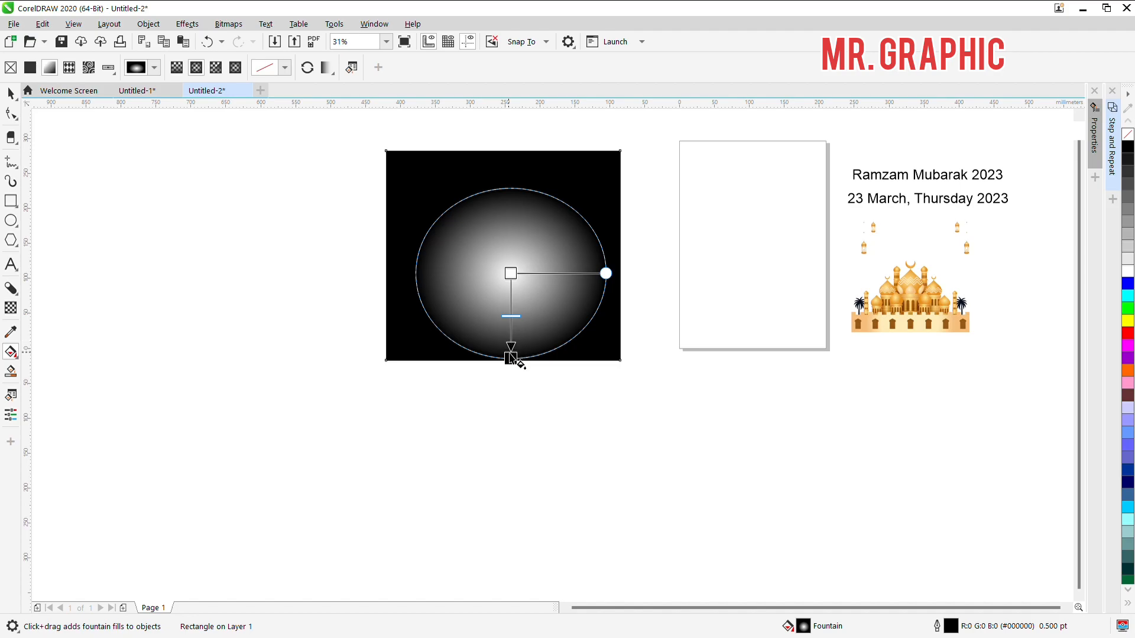
drag(511, 353, 517, 426)
key(space)
key(space)
Step: Colour the centre of the rectangle's fountain fill pink and darken it to a deep magenta
scroll(1129, 480, down, 10)
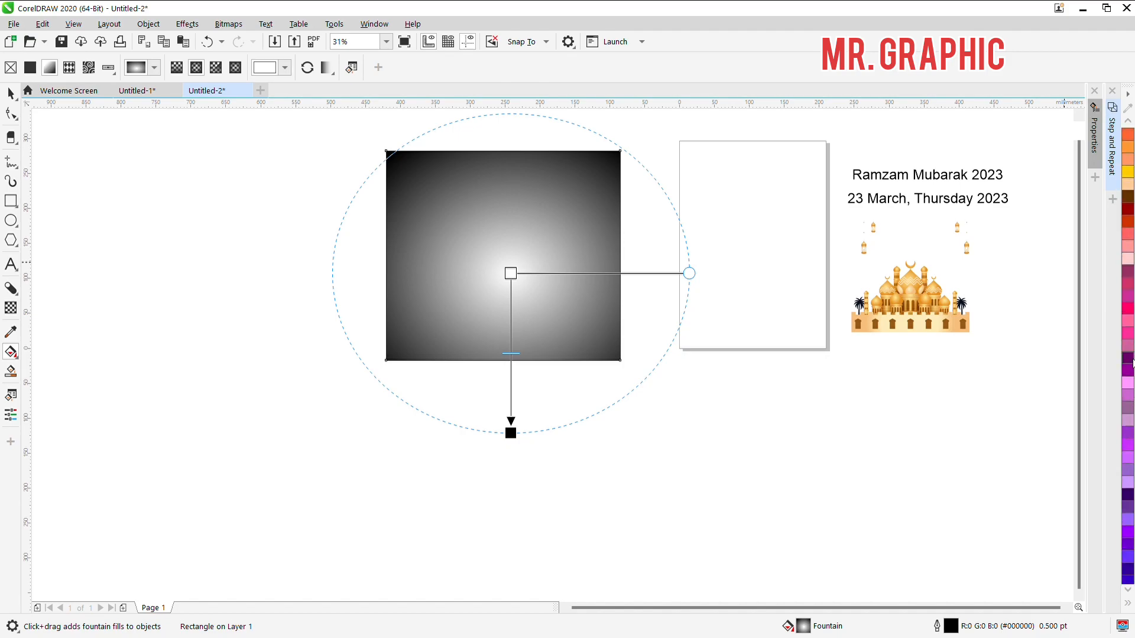
click(1129, 335)
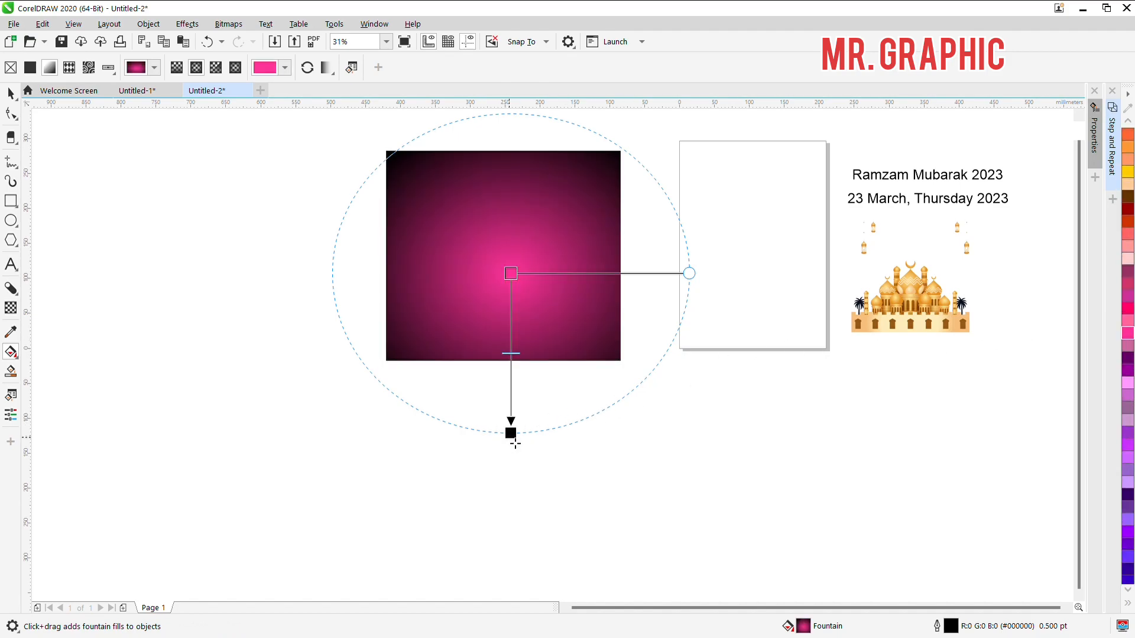
key(ctrl+i)
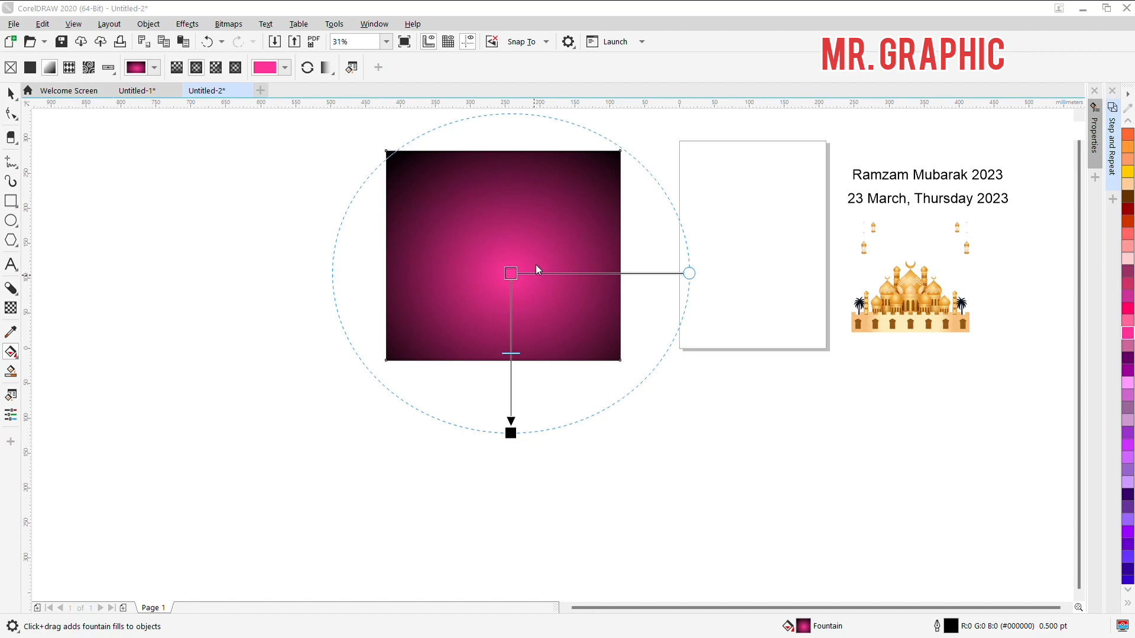
click(515, 292)
click(615, 393)
click(615, 376)
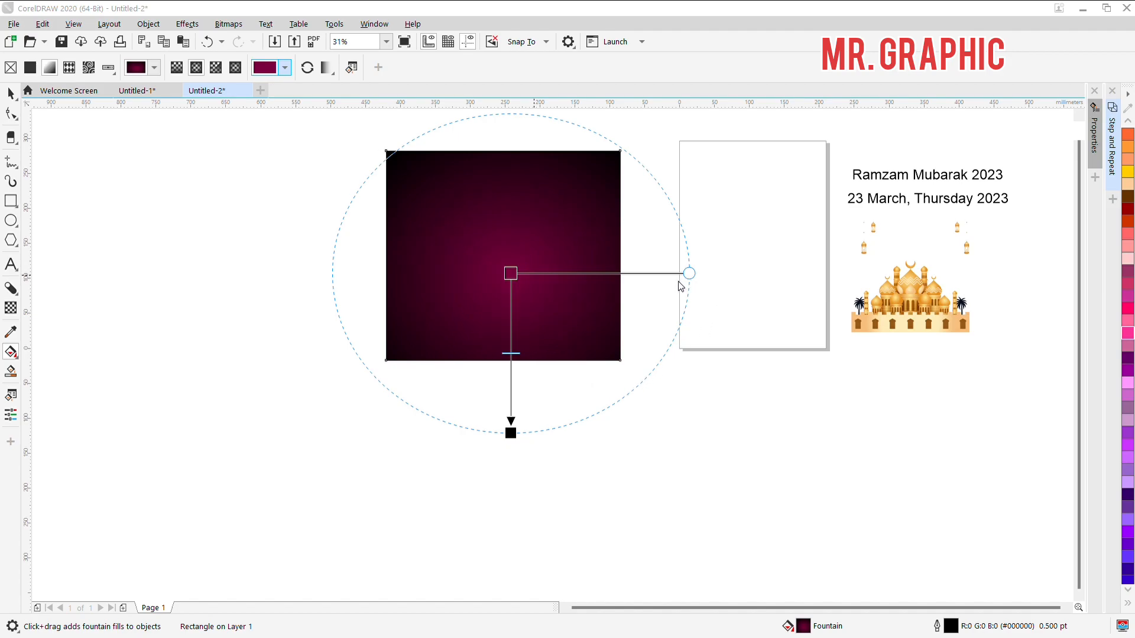
key(space)
click(558, 396)
Step: Try to remove the outline of the gradient rectangle
click(540, 271)
scroll(1128, 152, up, 10)
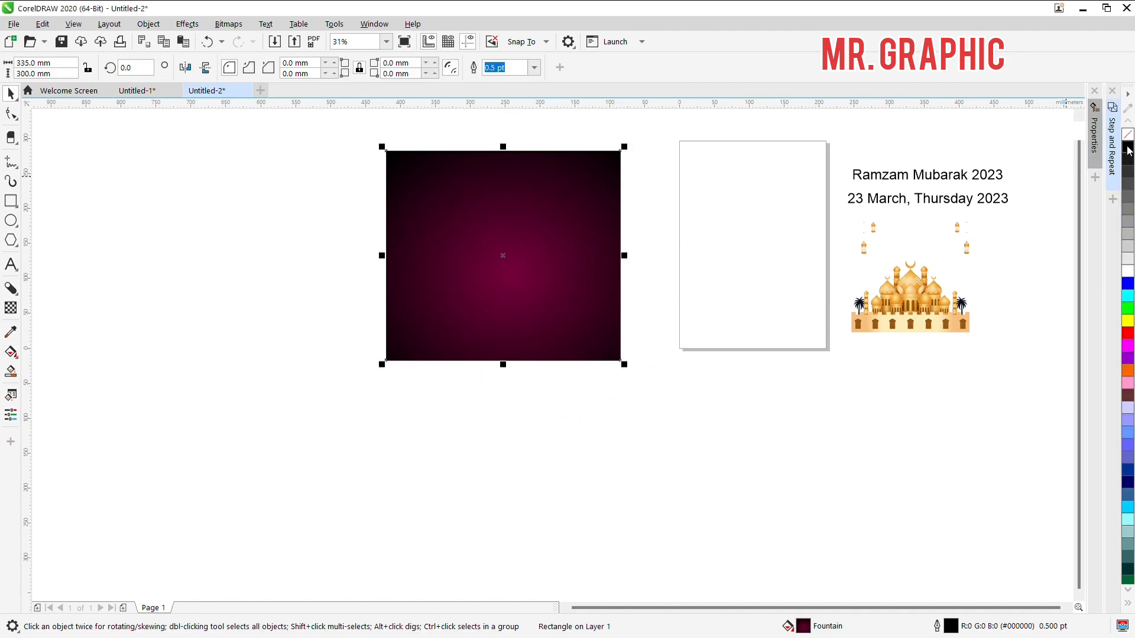
right_click(1129, 137)
click(702, 221)
click(562, 278)
click(747, 265)
click(482, 257)
click(779, 321)
click(489, 279)
click(355, 290)
click(523, 283)
click(274, 262)
click(484, 253)
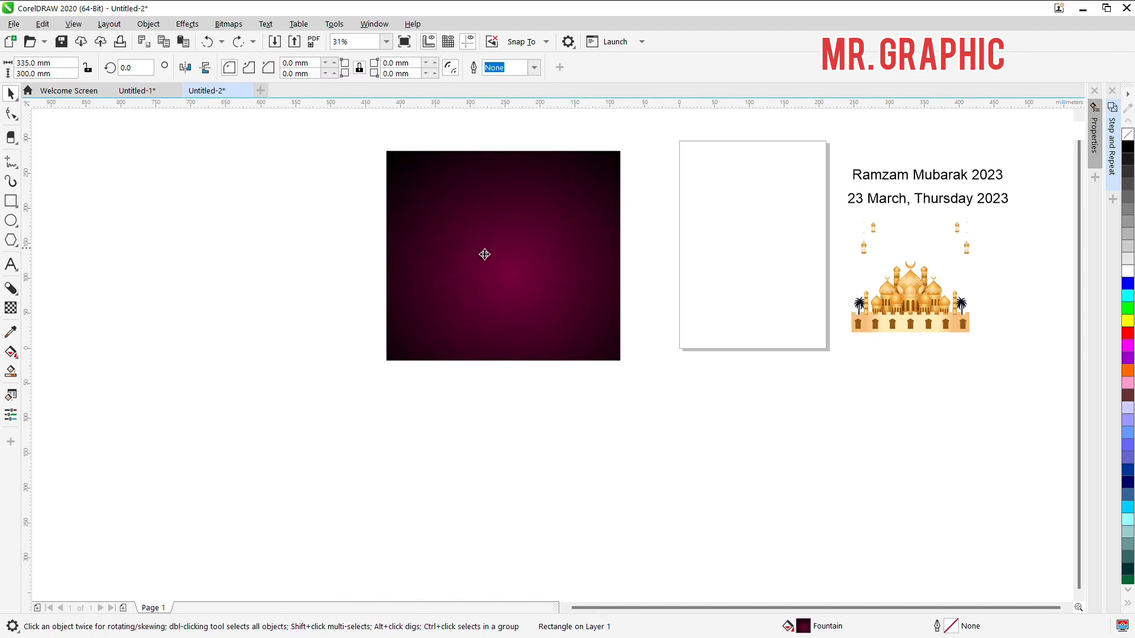
key(ctrl+z)
click(250, 224)
click(585, 312)
click(247, 255)
click(523, 259)
click(185, 187)
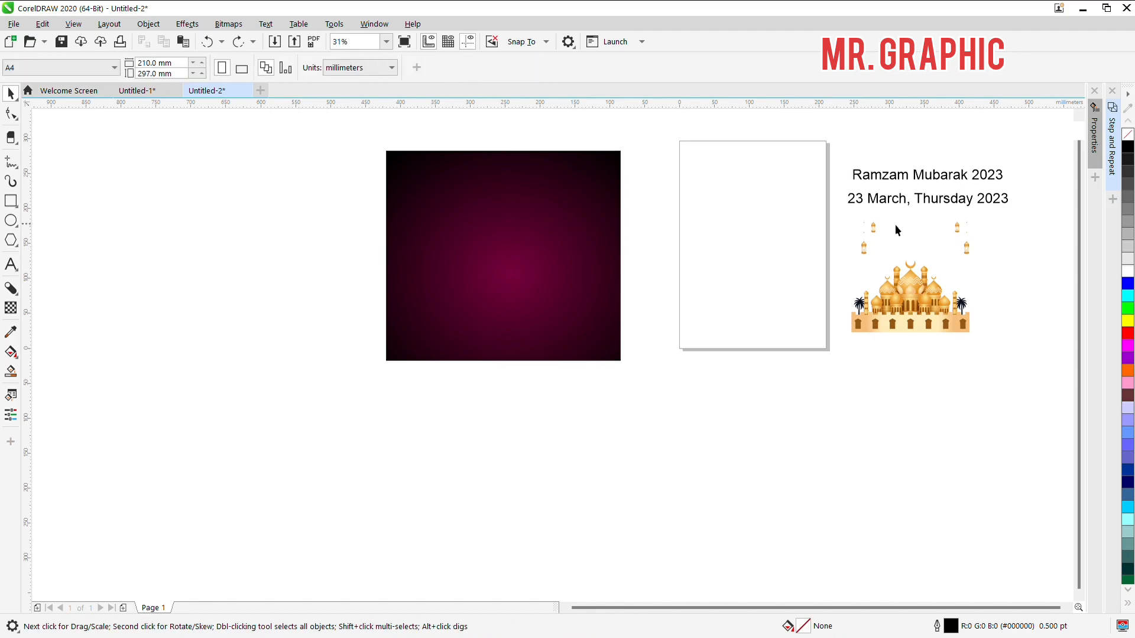
Step: Move the mosque and lantern artwork onto the page and the "Ramzam Mubarak 2023" text onto the gradient rectangle
drag(867, 250, 687, 246)
click(920, 250)
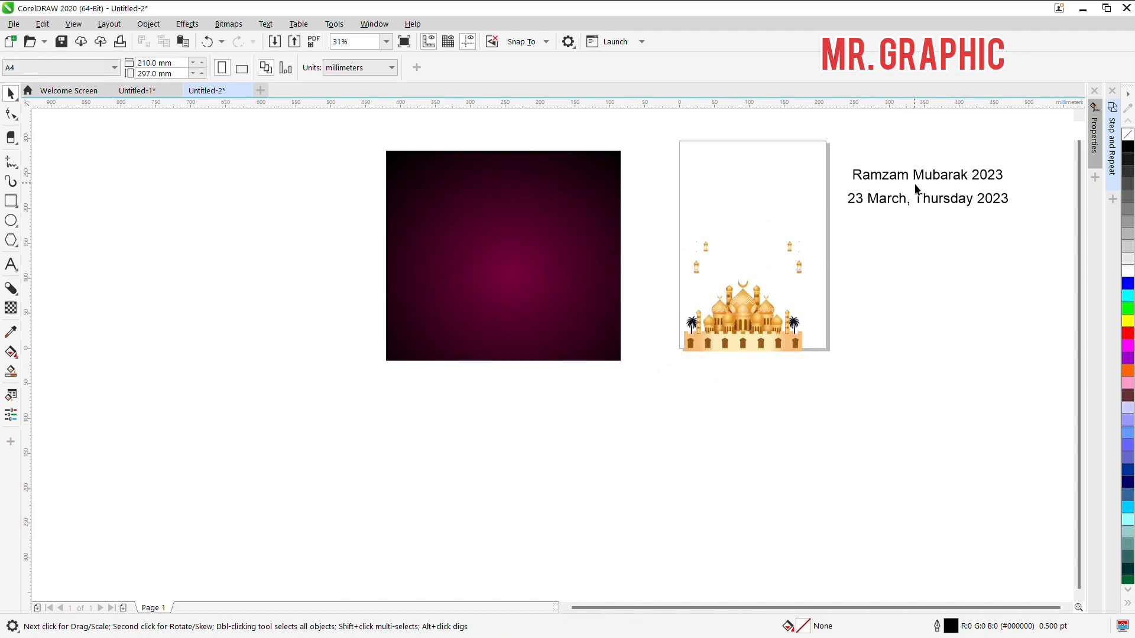
drag(917, 181, 485, 198)
scroll(504, 195, up, 2)
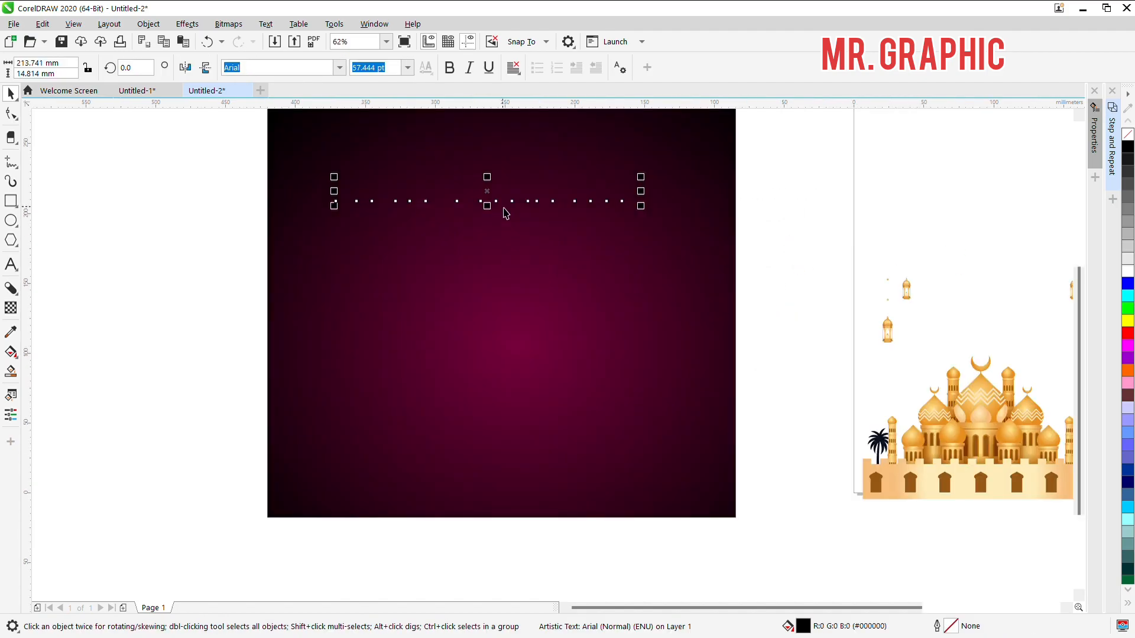
click(497, 204)
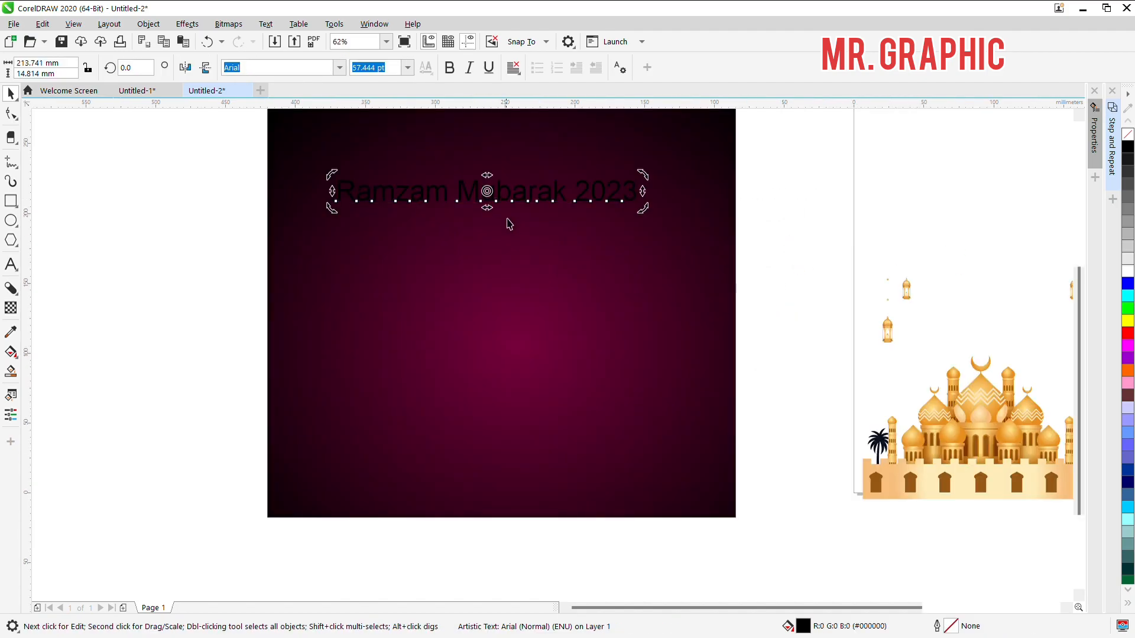
Step: Put "2023" on its own line below "Ramzam Mubarak" and centre-align the text
click(585, 208)
key(ctrl+space)
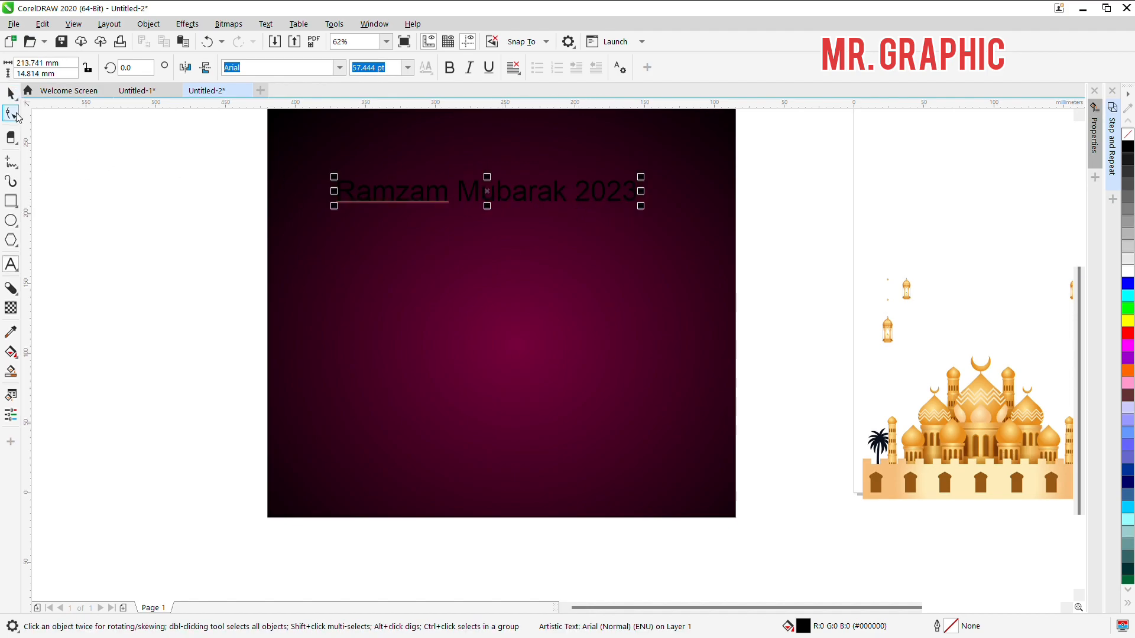
key(Return)
scroll(499, 215, up, 2)
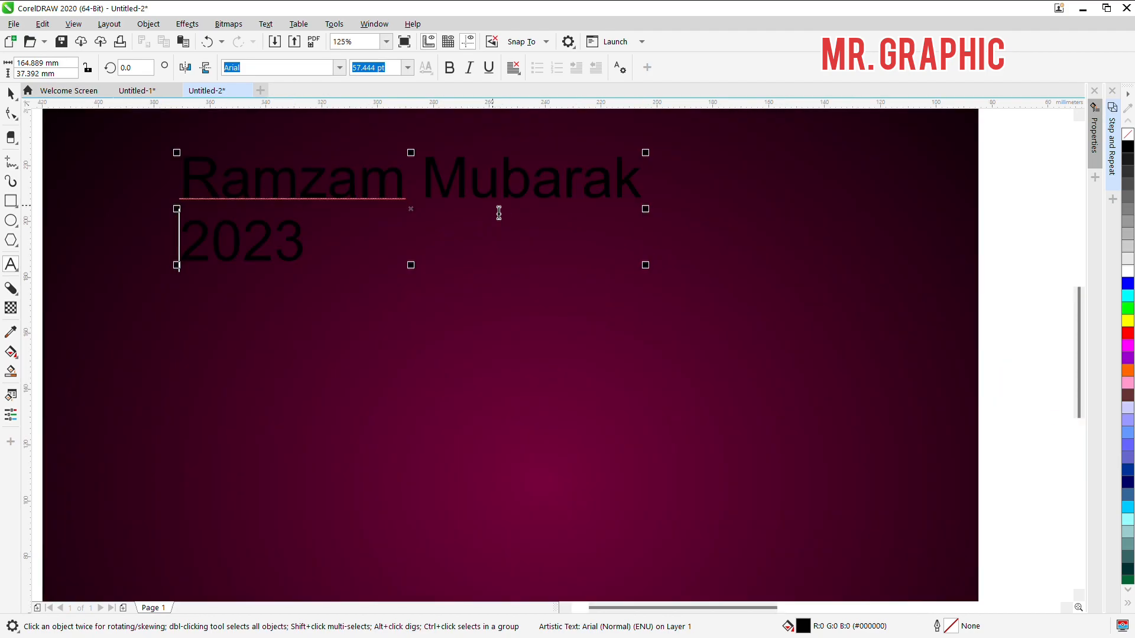
scroll(679, 221, down, 2)
key(ctrl+space)
key(ctrl+e)
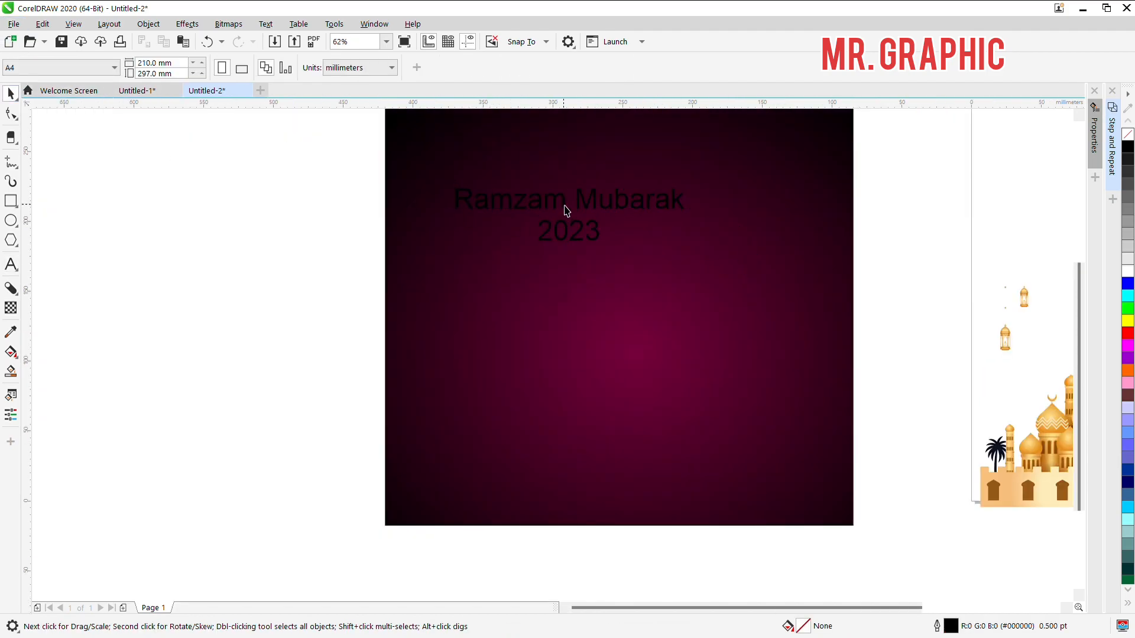
Step: Move "2023" to the right of the greeting and shift "Ramzam Mubarak" slightly lower on the rectangle
click(608, 267)
drag(582, 247, 757, 254)
click(584, 209)
drag(582, 209, 568, 247)
Step: Put "Ramzam" and "Mubarak" on separate lines and split them into individual text objects
double_click(569, 251)
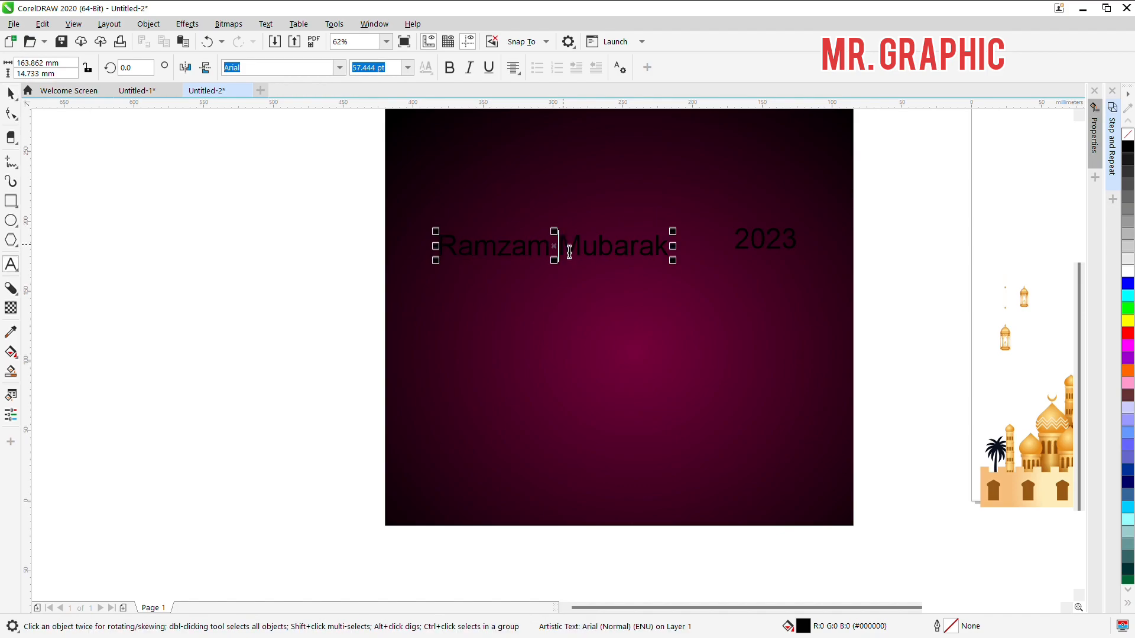
key(Return)
key(ctrl+space)
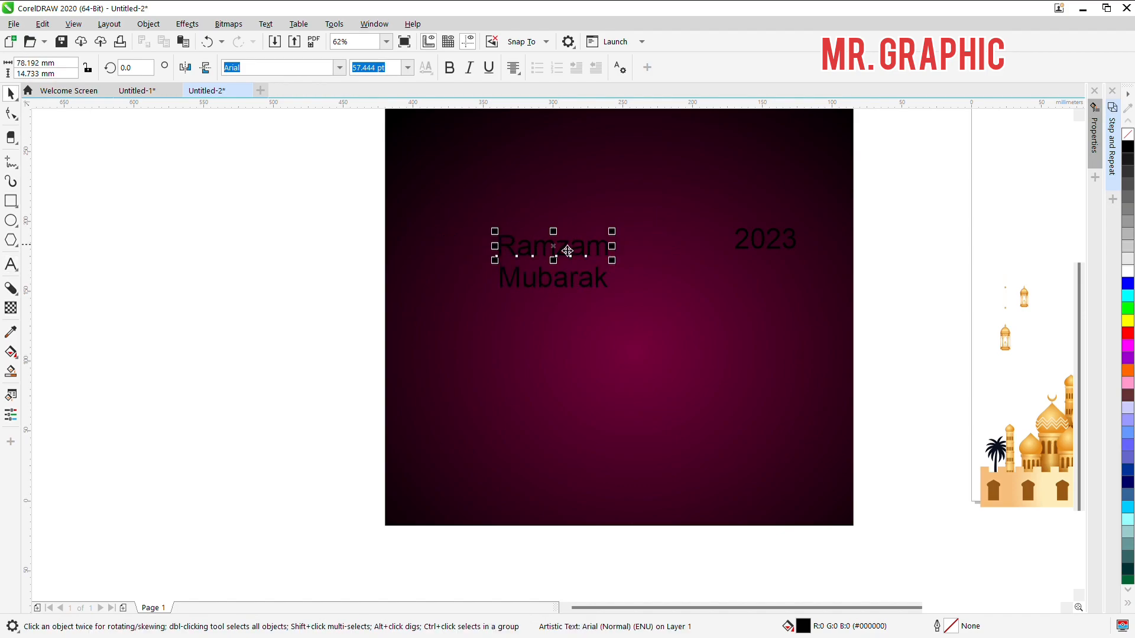
click(203, 188)
Step: Set the font of "Mubarak" to Calisto MT
click(524, 284)
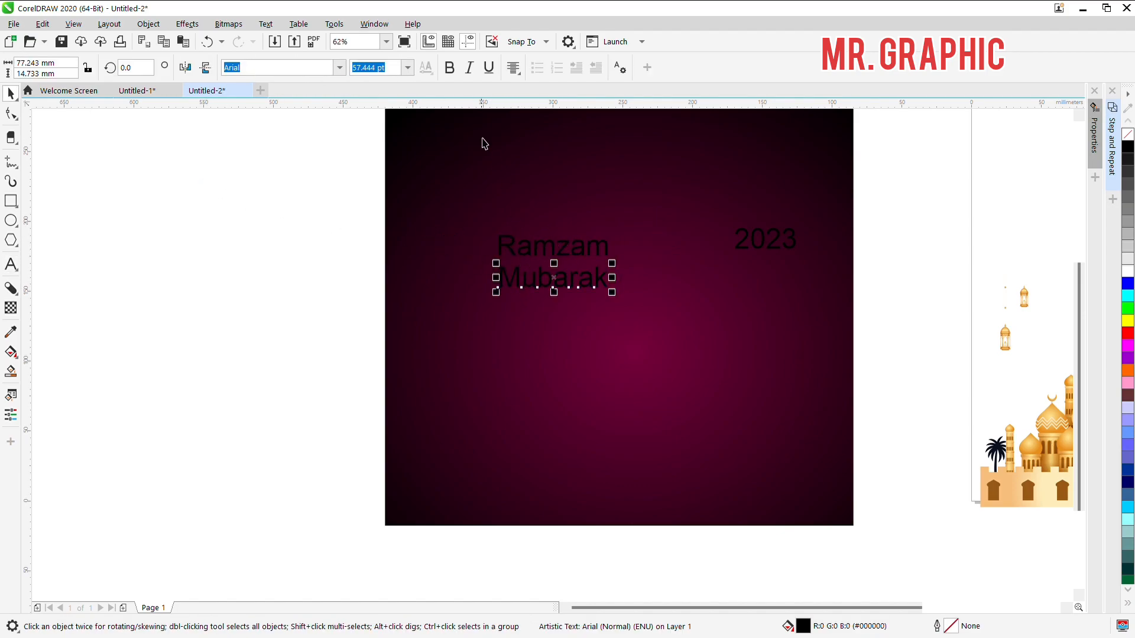
click(340, 72)
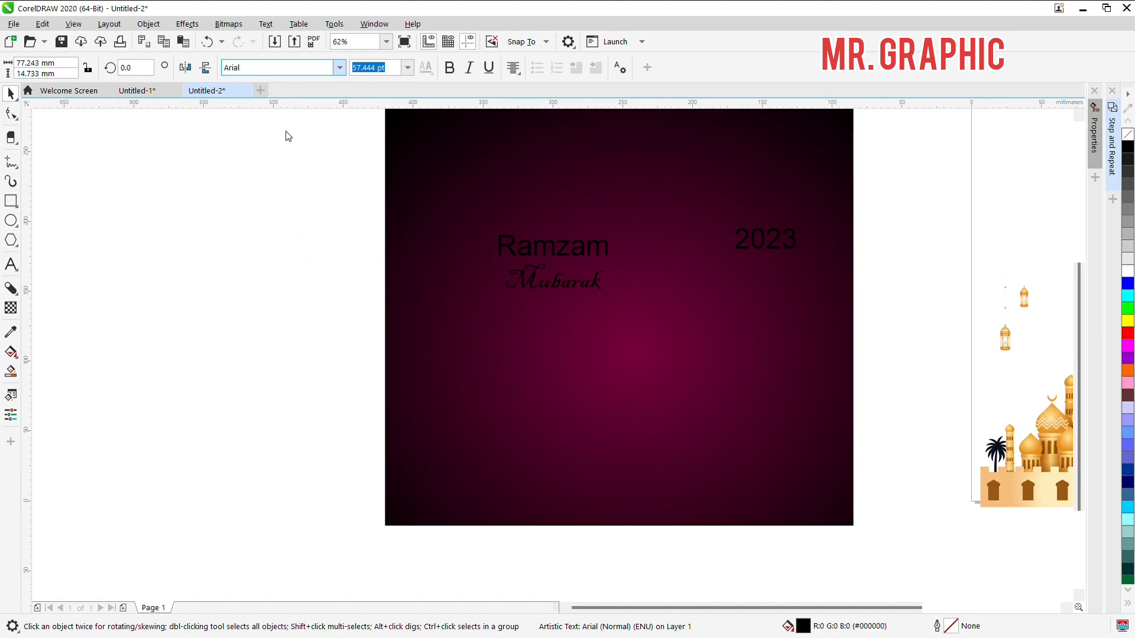
click(257, 75)
text(cali)
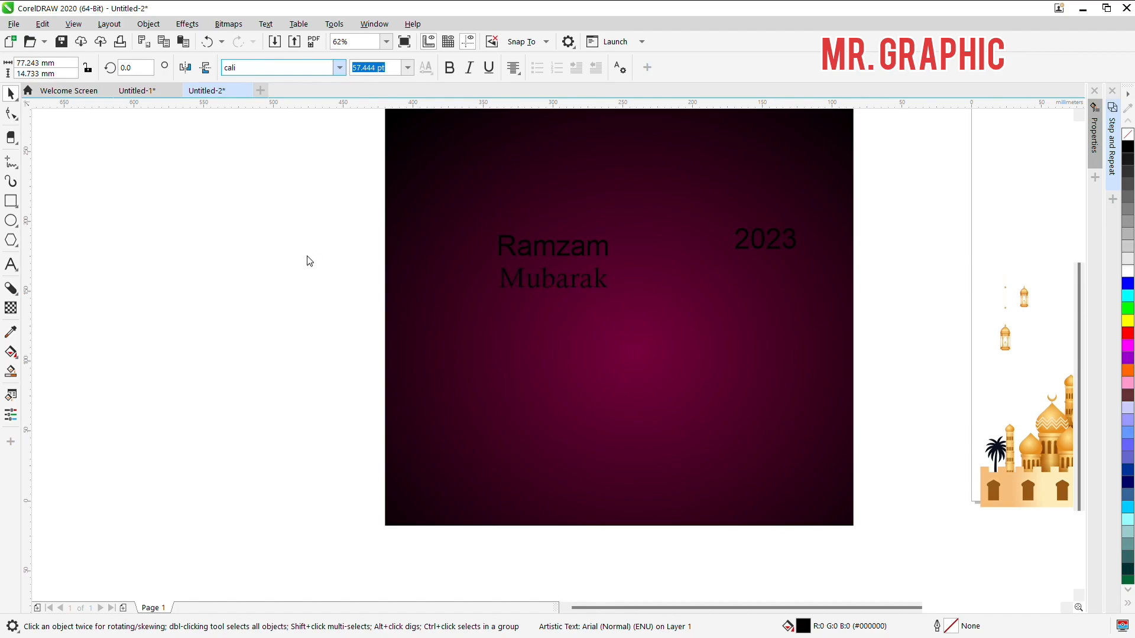
click(245, 280)
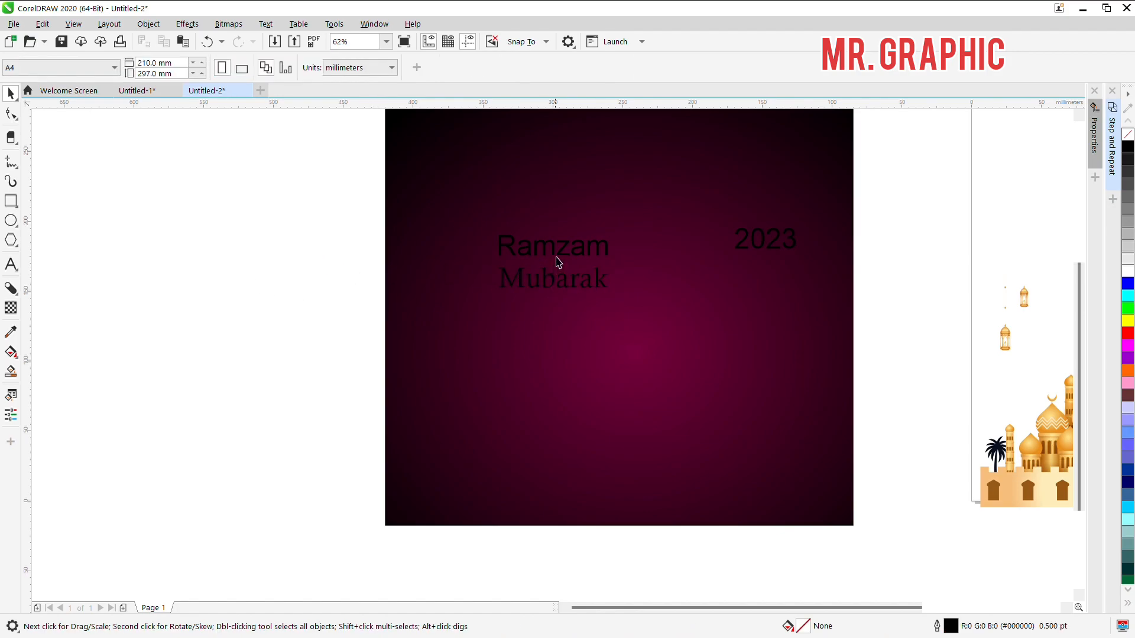
Step: Make "Ramzam" bold and set its font to Calisto MT
click(557, 258)
click(451, 70)
click(479, 284)
click(572, 295)
click(531, 264)
click(532, 260)
click(327, 70)
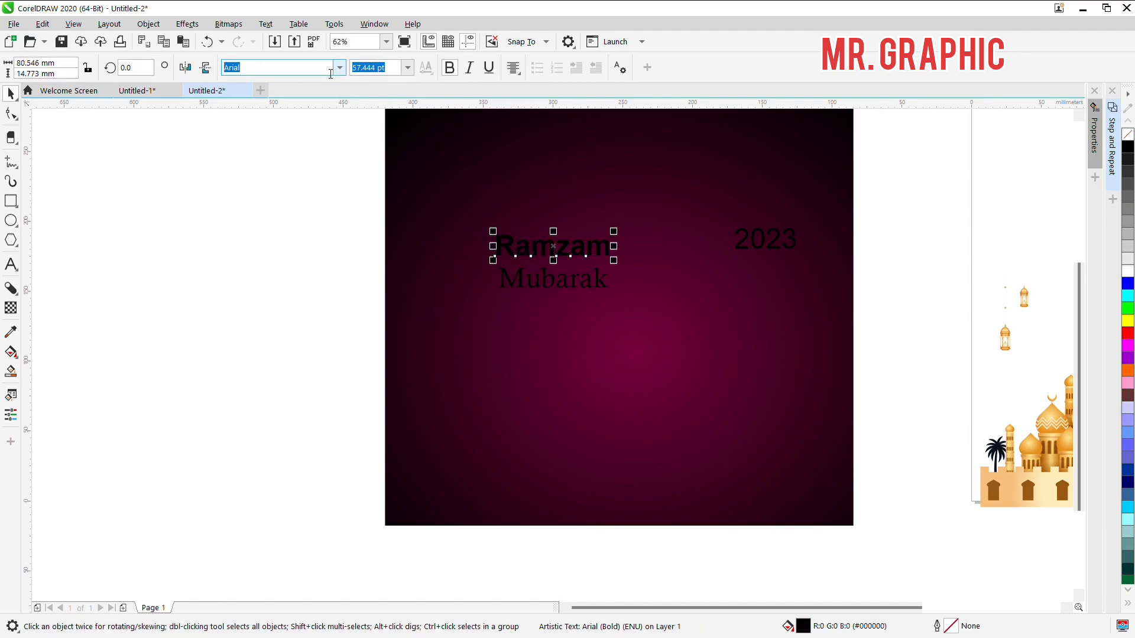
text(Calisto MT)
key(Return)
click(281, 213)
Step: Enlarge "Ramzam" to about 116 pt above "Mubarak"
drag(529, 291, 534, 234)
key(ctrl+z)
scroll(553, 258, up, 2)
click(553, 259)
drag(674, 253, 798, 309)
Step: Make the word "Mubarak" bold
click(674, 324)
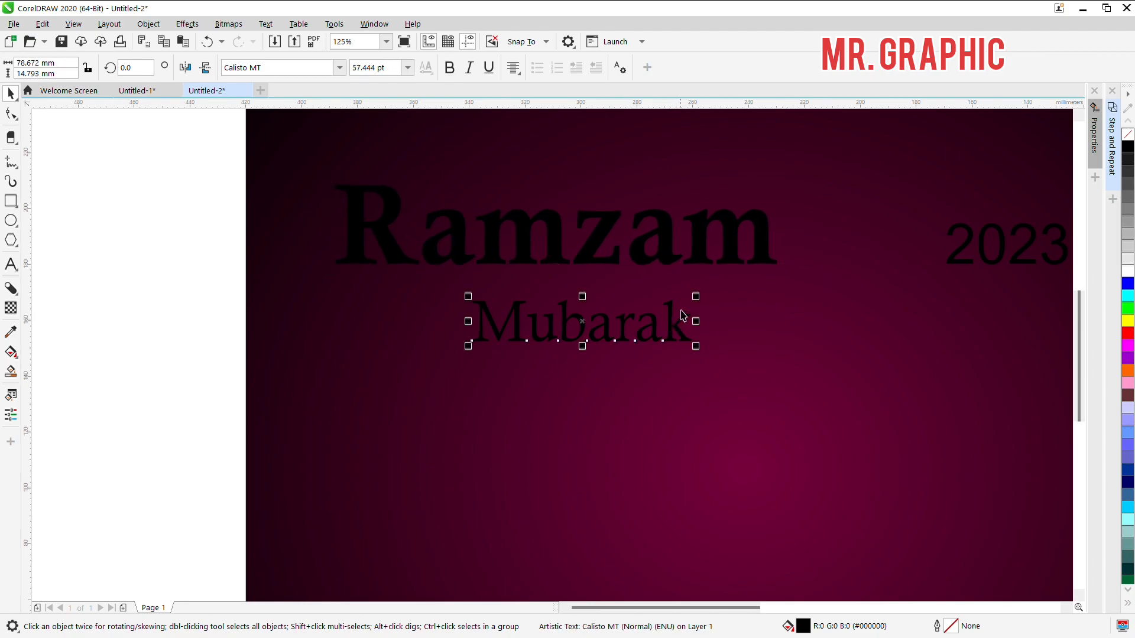
click(450, 68)
click(700, 355)
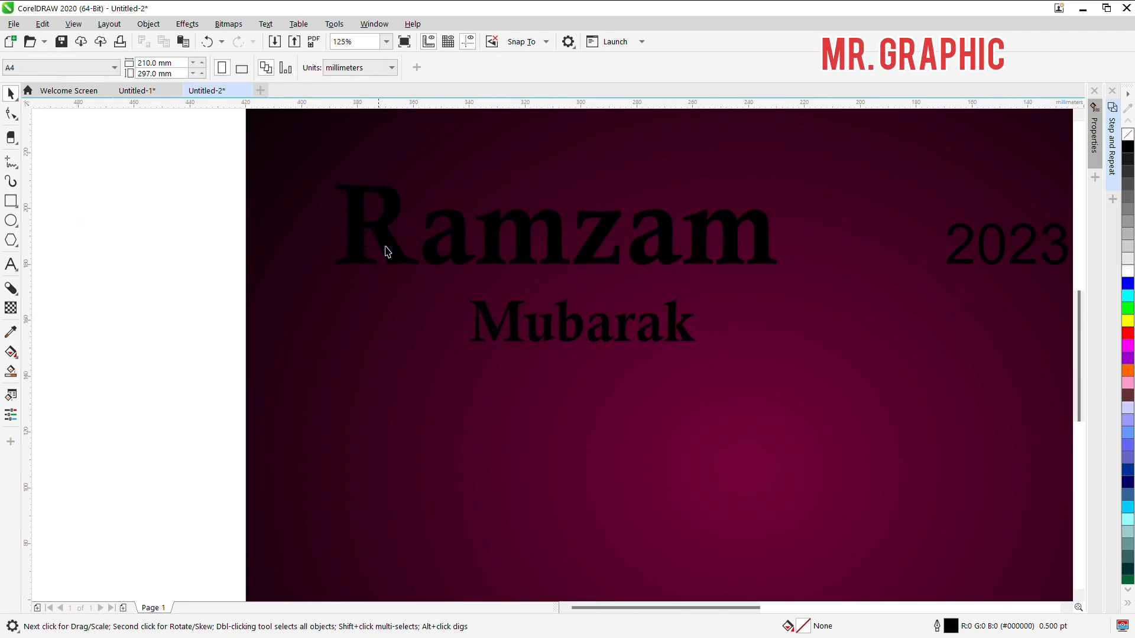
Step: Break "Ramzam" apart into individual letters, keeping the R in its original position
click(411, 266)
key(ctrl+k)
drag(101, 198, 156, 211)
drag(394, 251, 397, 311)
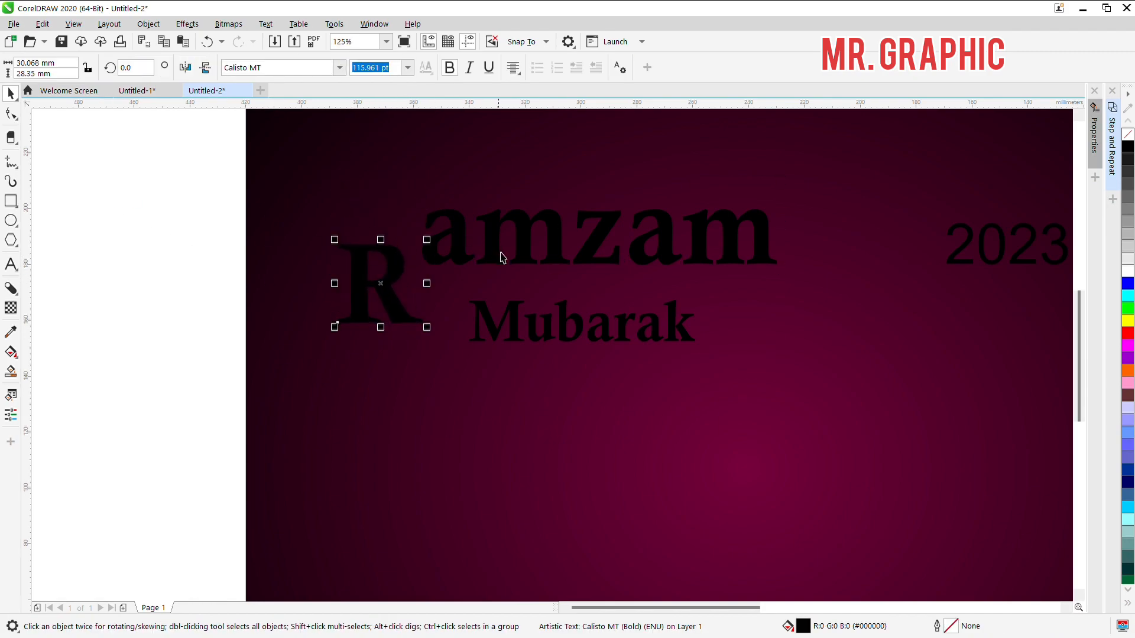
key(ctrl+z)
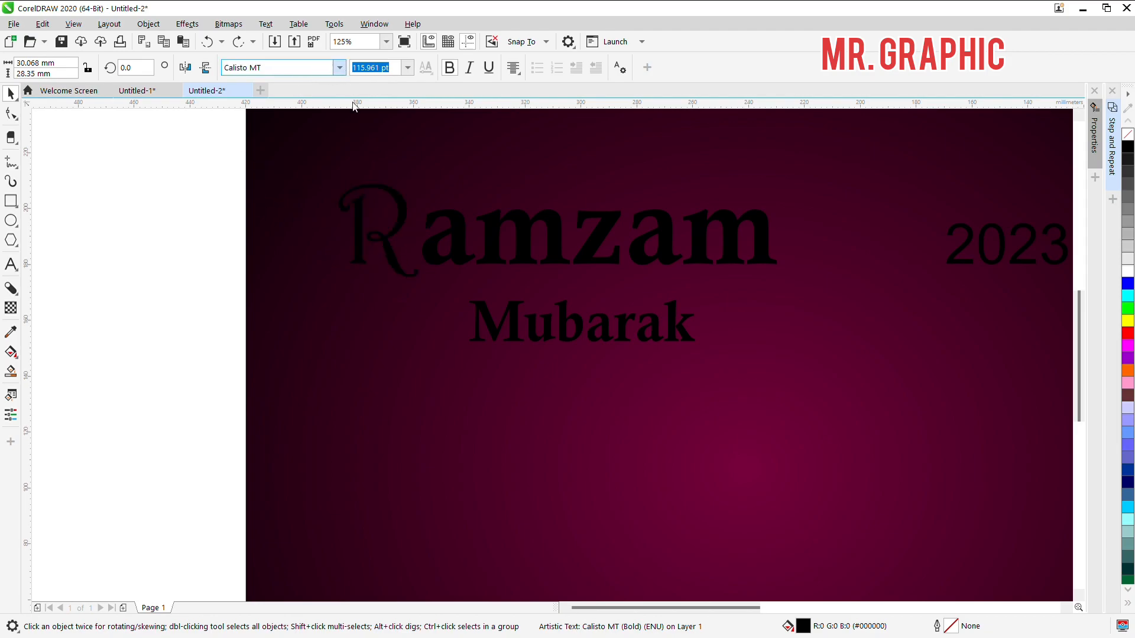
Step: Change the font of the initial letter R to an ornate script typeface
click(281, 78)
key(ctrl+a)
text(Ca)
key(BackSpace)
key(BackSpace)
text(st)
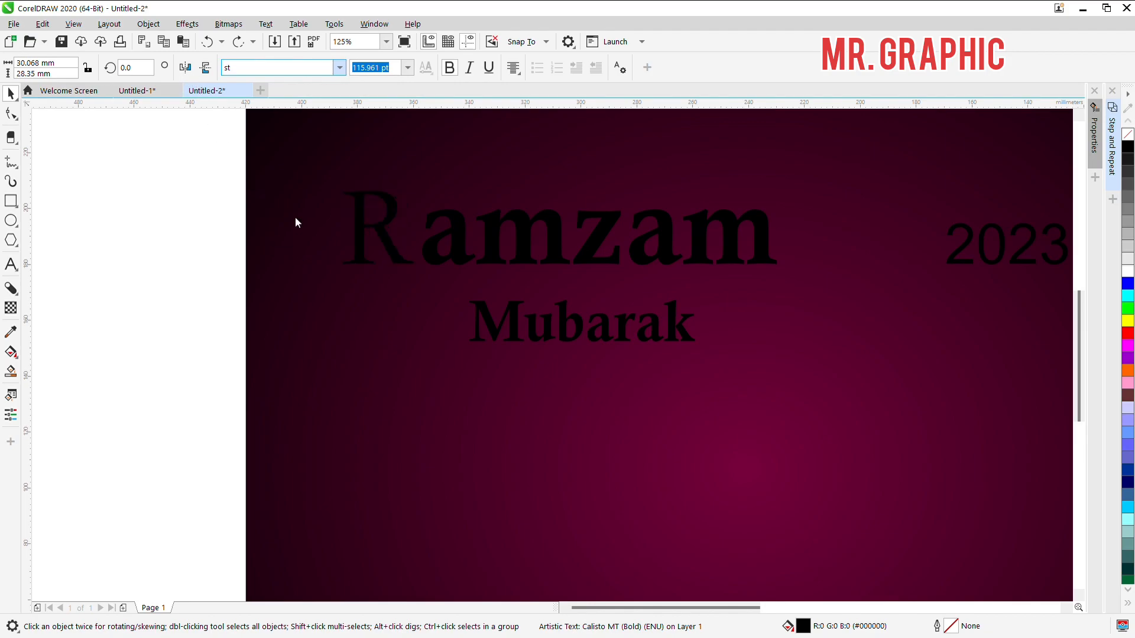
click(286, 242)
key(Escape)
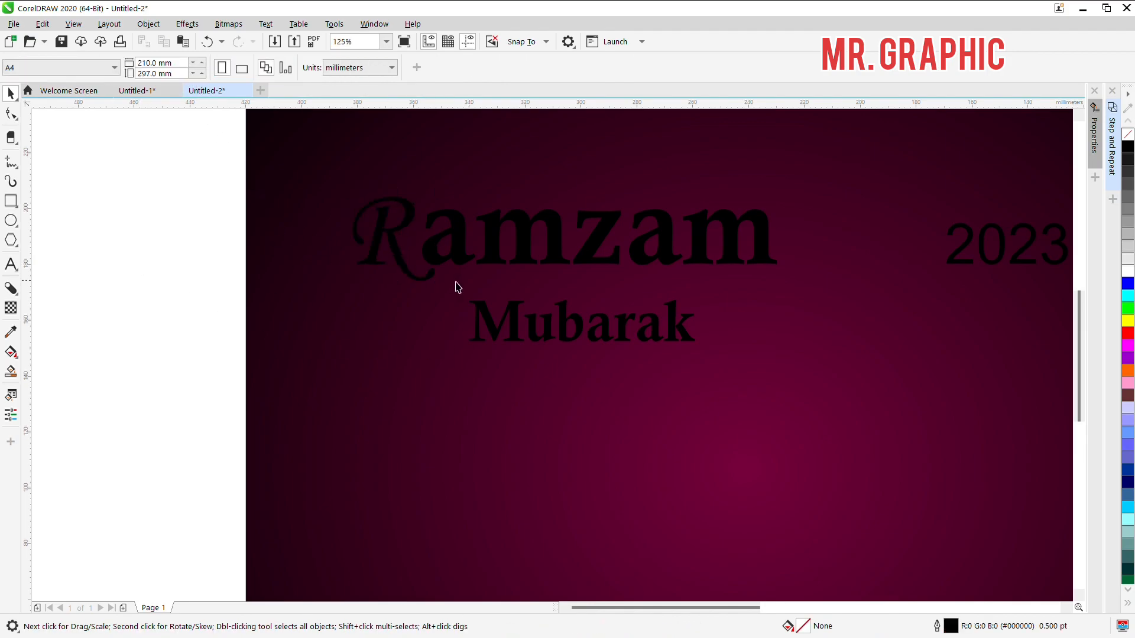
Step: Scale the letters "amzam" down together to about 96.5 pt and group them
click(473, 256)
shift+click(508, 239)
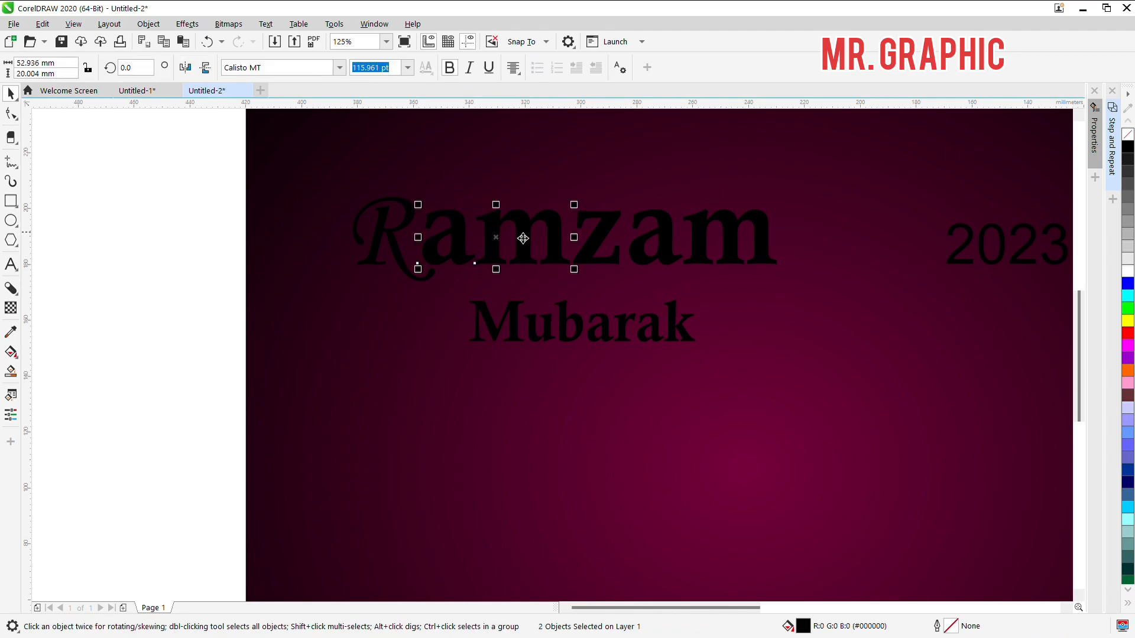
shift+click(610, 247)
shift+click(671, 247)
shift+click(731, 247)
drag(791, 282, 730, 272)
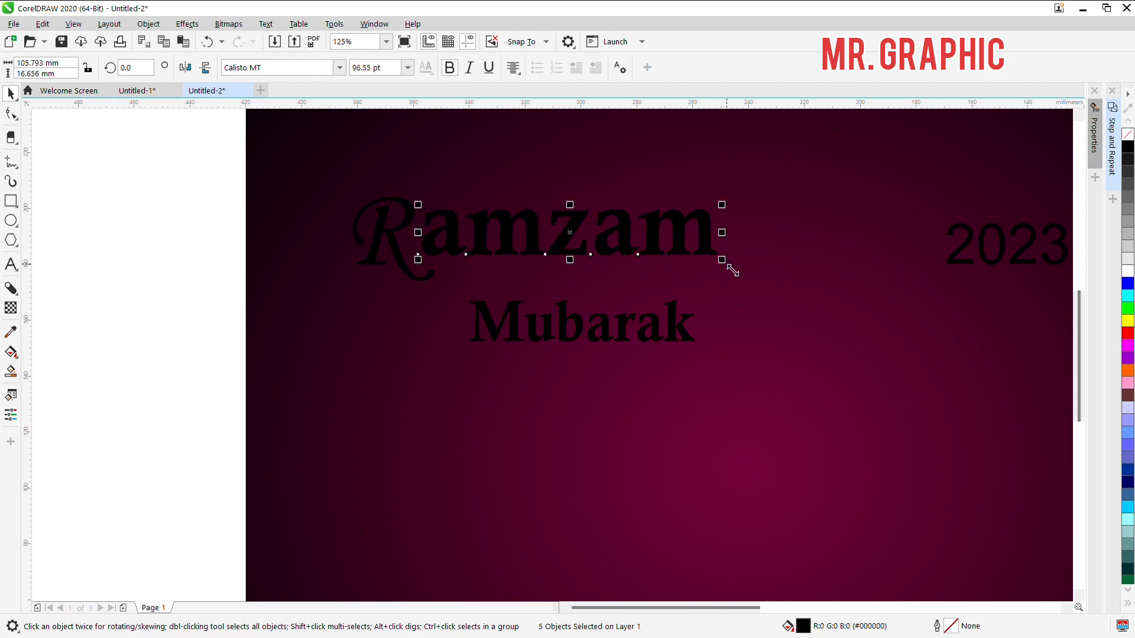
key(ctrl+g)
Step: Move "Mubarak" up directly beneath "amzam", aligned to its right end, and set its font size to 58 pt
drag(677, 333, 700, 292)
click(390, 67)
text(58)
key(Return)
Step: Move the letters "amzam" up slightly, ungroup them and try setting their font size to 58 pt
click(635, 224)
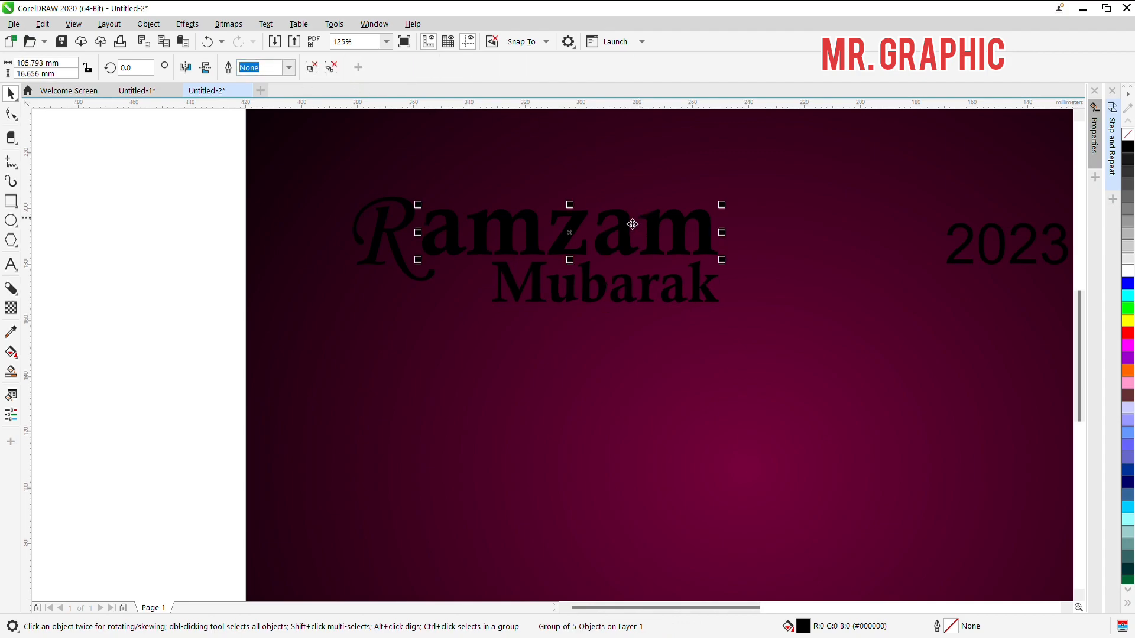
drag(589, 225, 585, 216)
key(ctrl+u)
drag(400, 74, 357, 85)
text(58)
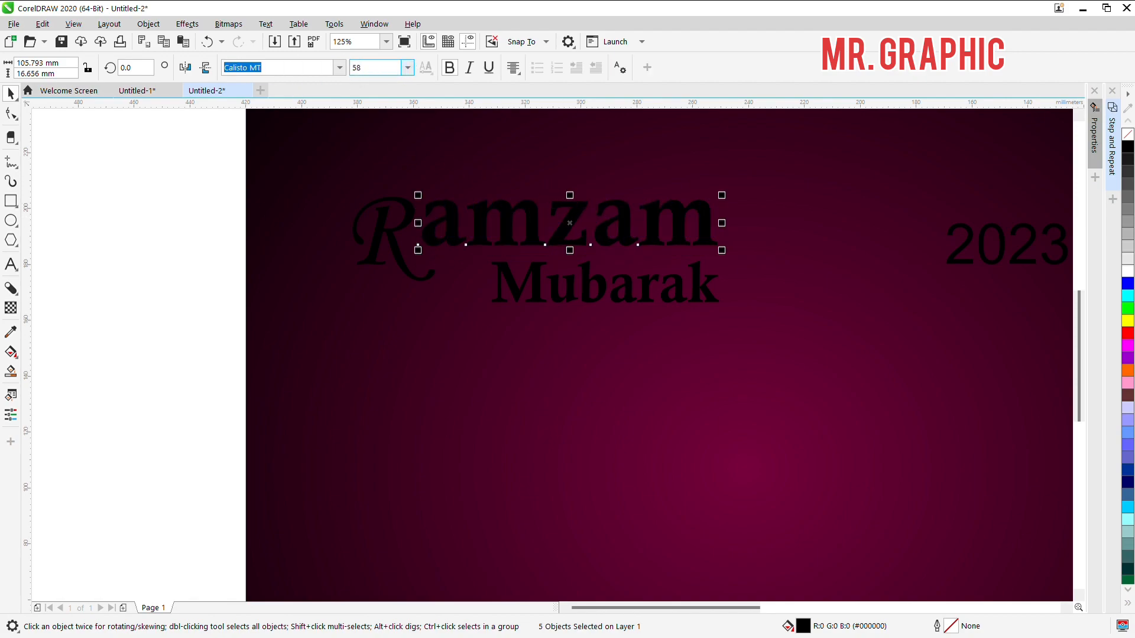
key(Return)
click(216, 226)
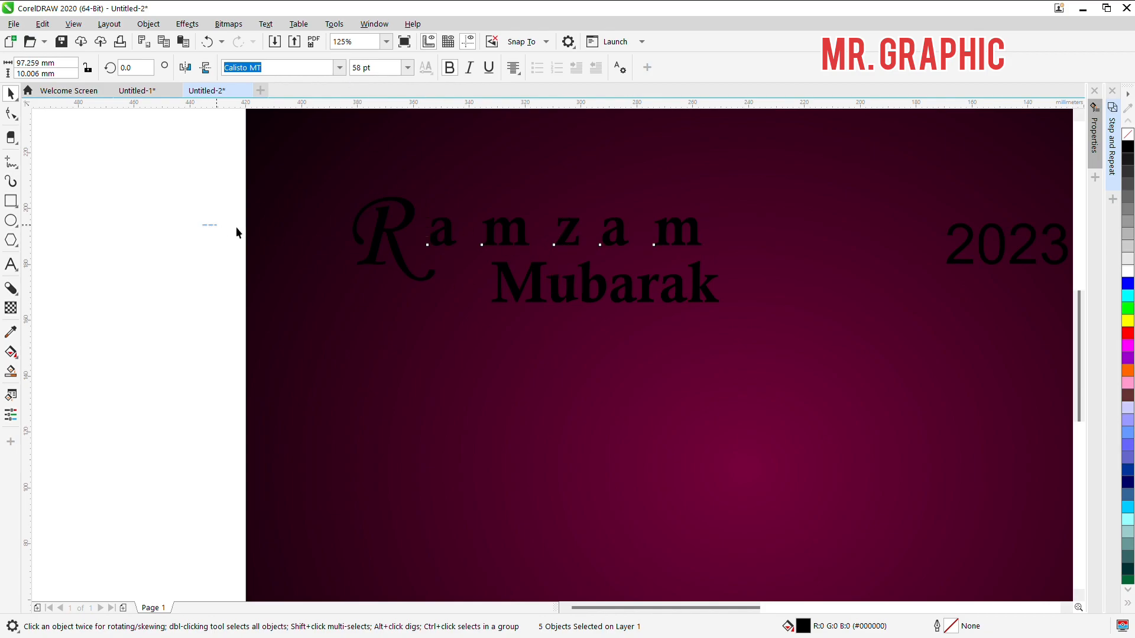
scroll(568, 246, up, 1)
key(ctrl+z)
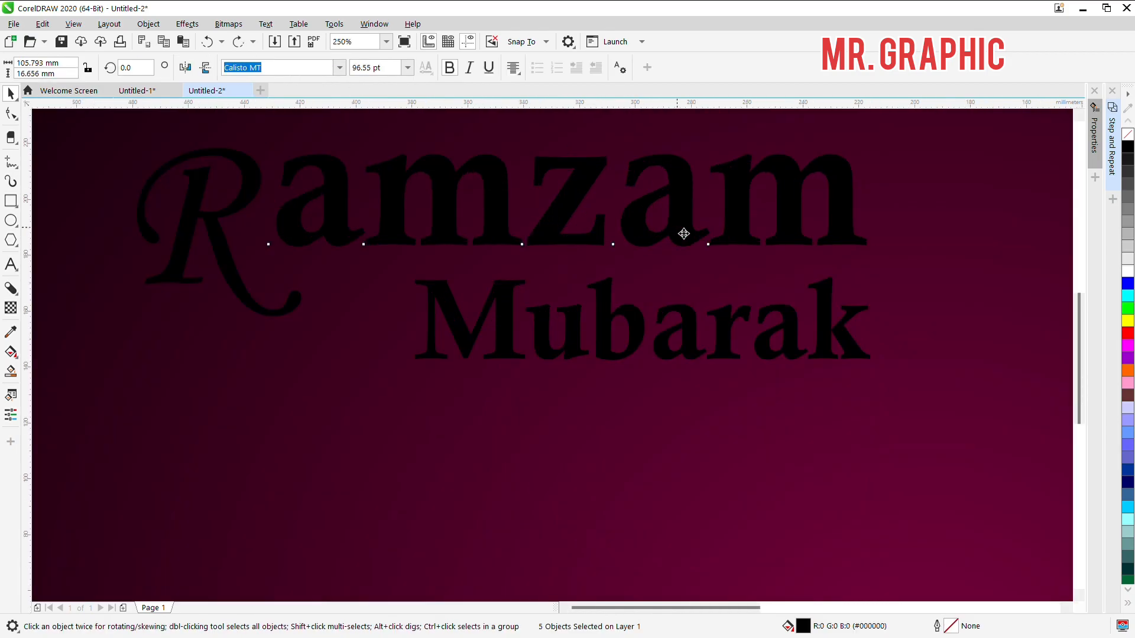
Step: Delete the separate letters "amzam" beside the ornate R
scroll(683, 230, down, 1)
click(479, 196)
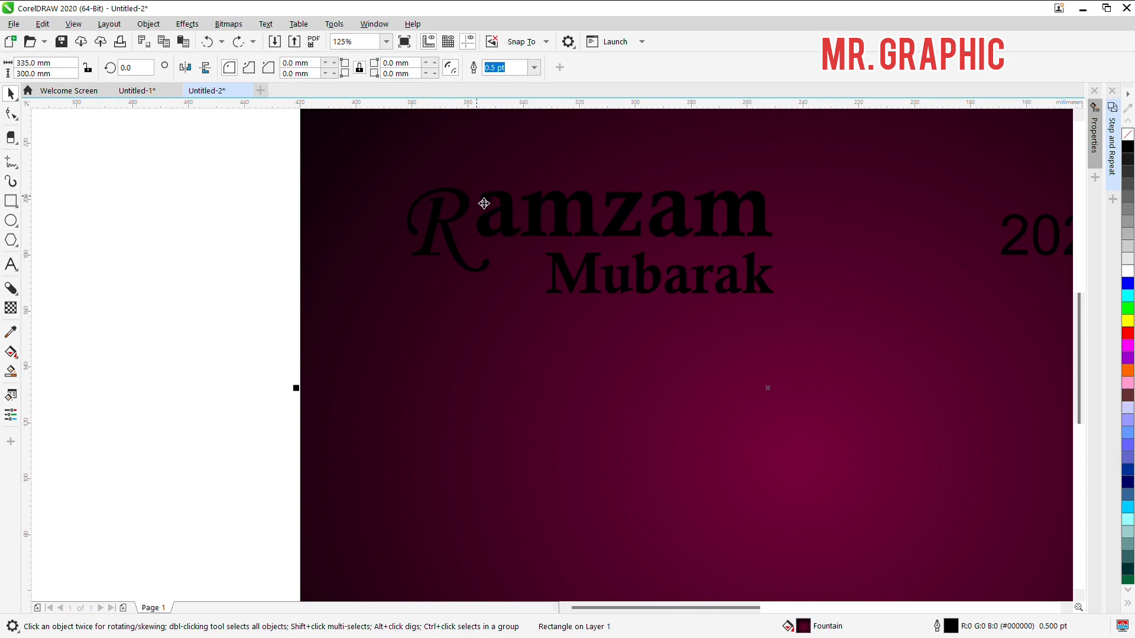
click(205, 233)
drag(218, 172, 833, 266)
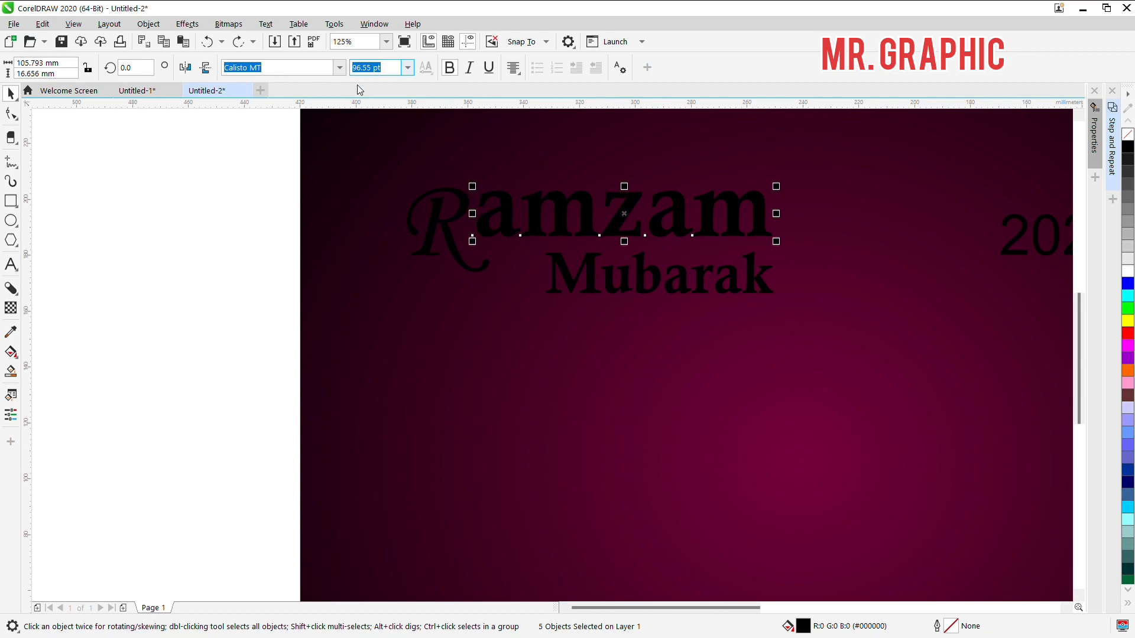
key(BackSpace)
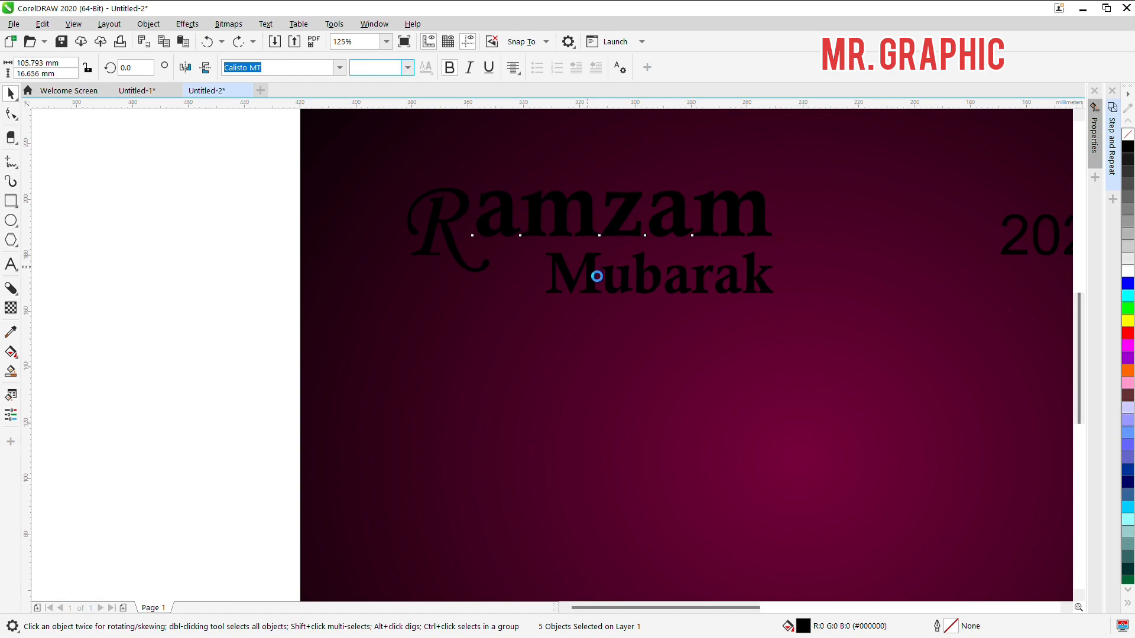
key(Delete)
Step: Duplicate "Mubarak" directly above itself and change the copy's text to "amzan"
click(596, 270)
click(596, 269)
drag(598, 269, 594, 217)
right_click(594, 217)
double_click(598, 217)
key(ctrl+a)
key(BackSpace)
text(ar)
key(BackSpace)
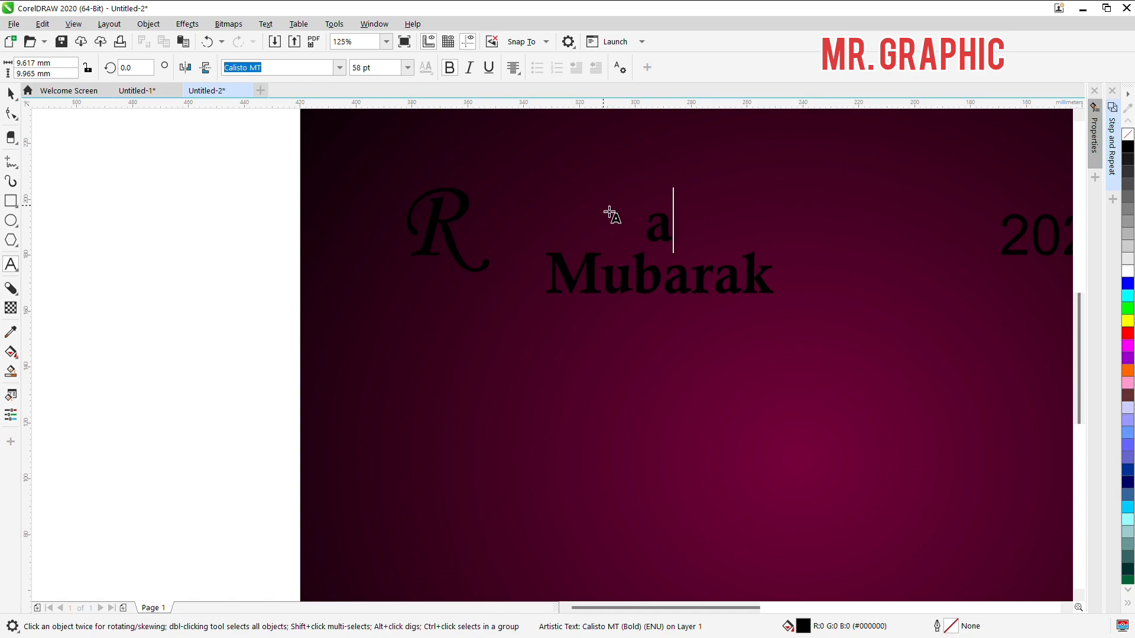
text(mz)
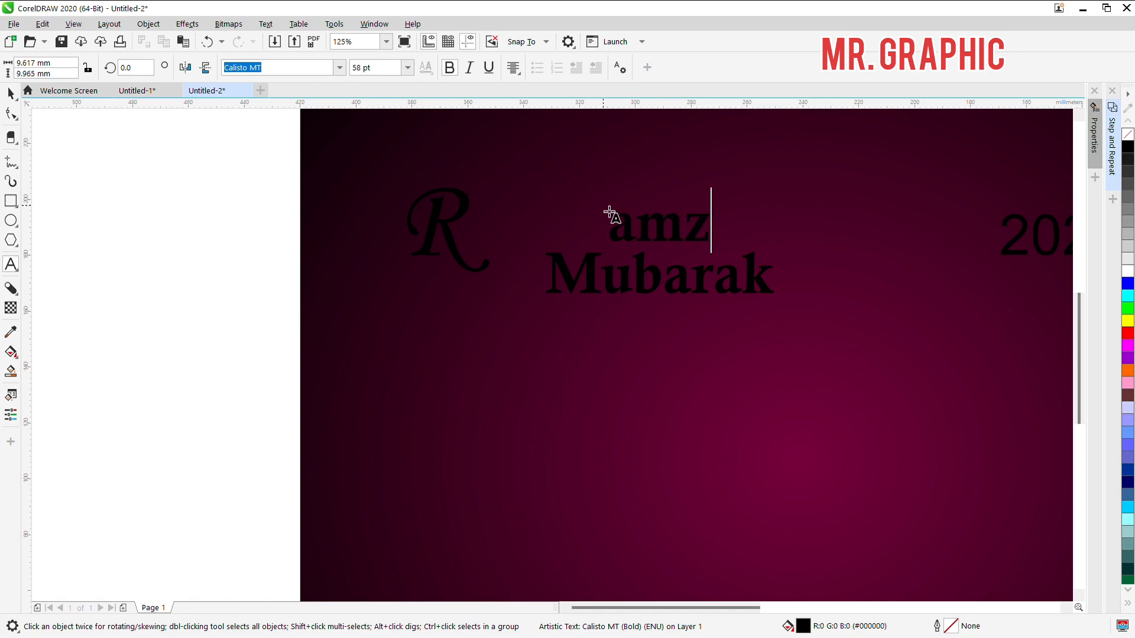
text(an)
key(Escape)
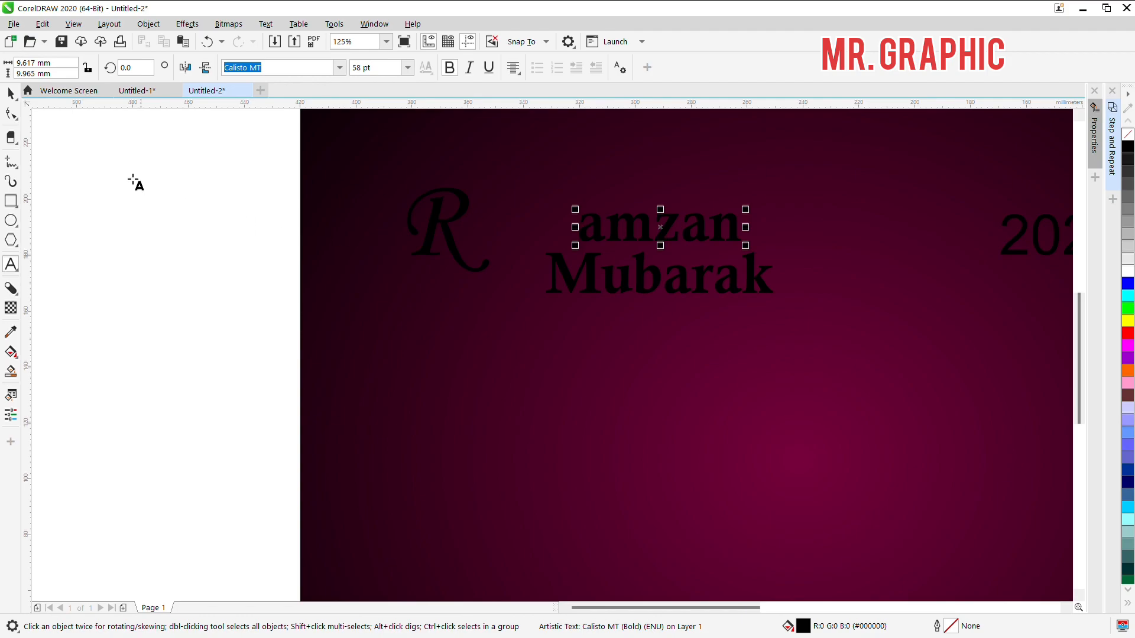
Step: Enlarge the ornate letter R to about 196 pt
click(10, 94)
click(104, 172)
click(594, 292)
drag(339, 193, 572, 324)
key(ctrl+z)
drag(247, 171, 568, 319)
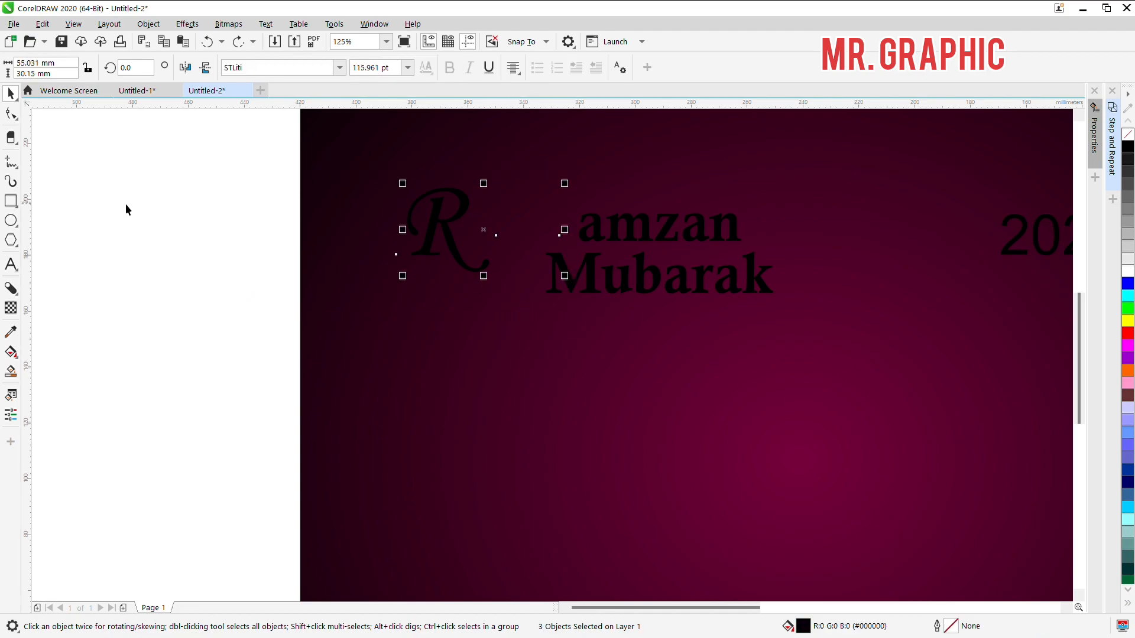
click(203, 172)
drag(203, 172, 566, 340)
drag(125, 195, 635, 327)
key(Escape)
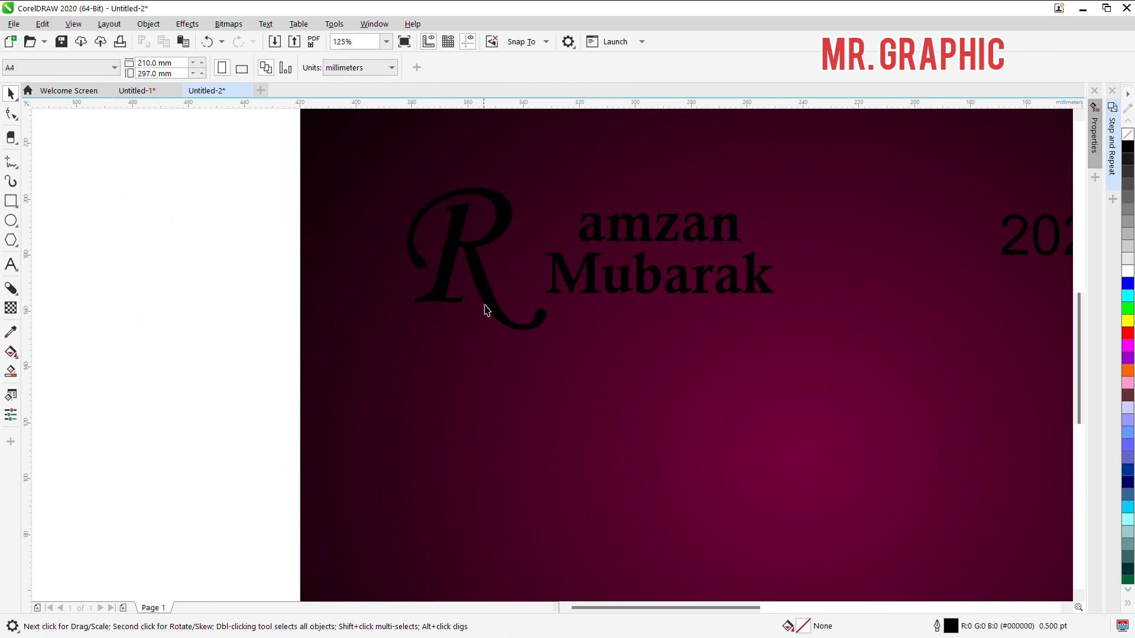
Step: Move the enlarged R closer to "amzan" and "Mubarak" so its tail tucks under the M
drag(485, 295, 510, 285)
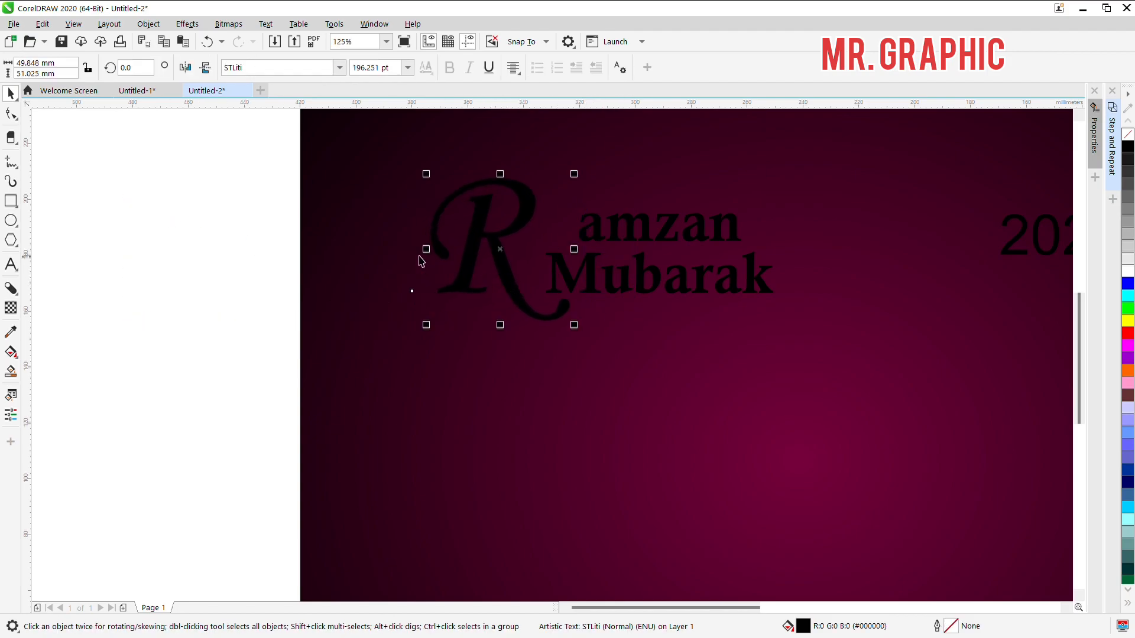
scroll(404, 265, down, 1)
key(Escape)
scroll(388, 248, up, 1)
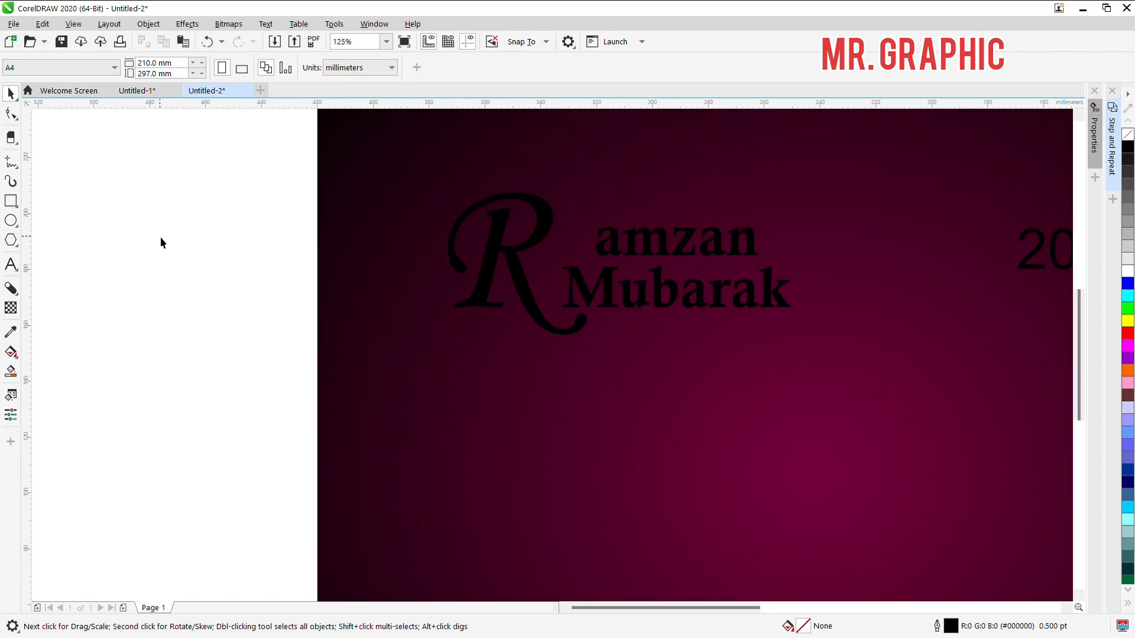
Step: Group the "amzan" text and enlarge it to about 75 mm wide above "Mubarak"
drag(266, 205, 816, 281)
scroll(768, 265, up, 2)
key(ctrl+g)
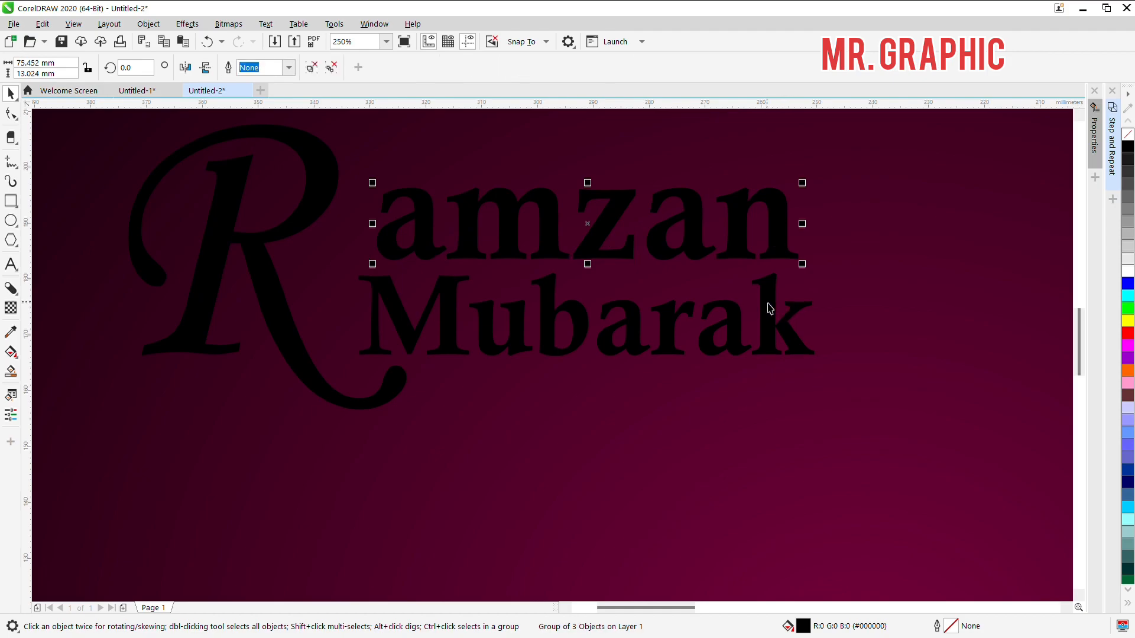
shift+click(769, 308)
scroll(195, 282, down, 2)
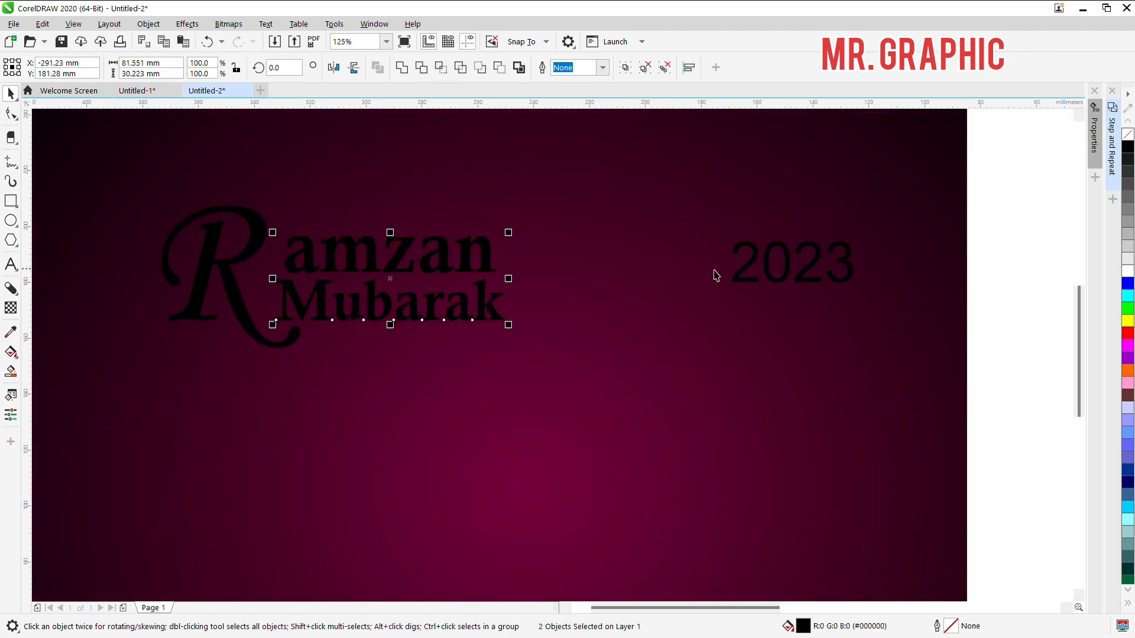
Step: Split "2023" into two lines, "20" over "23", and set its font to Futura Bk BT
double_click(812, 275)
key(Return)
click(11, 95)
text(Futura Bk BT)
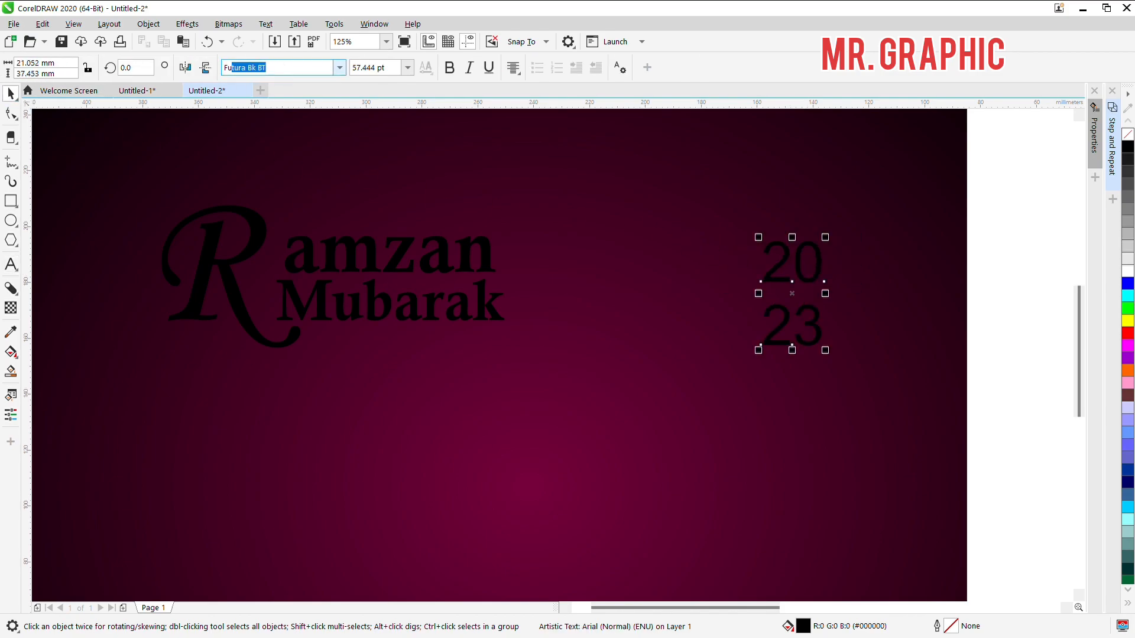
key(Return)
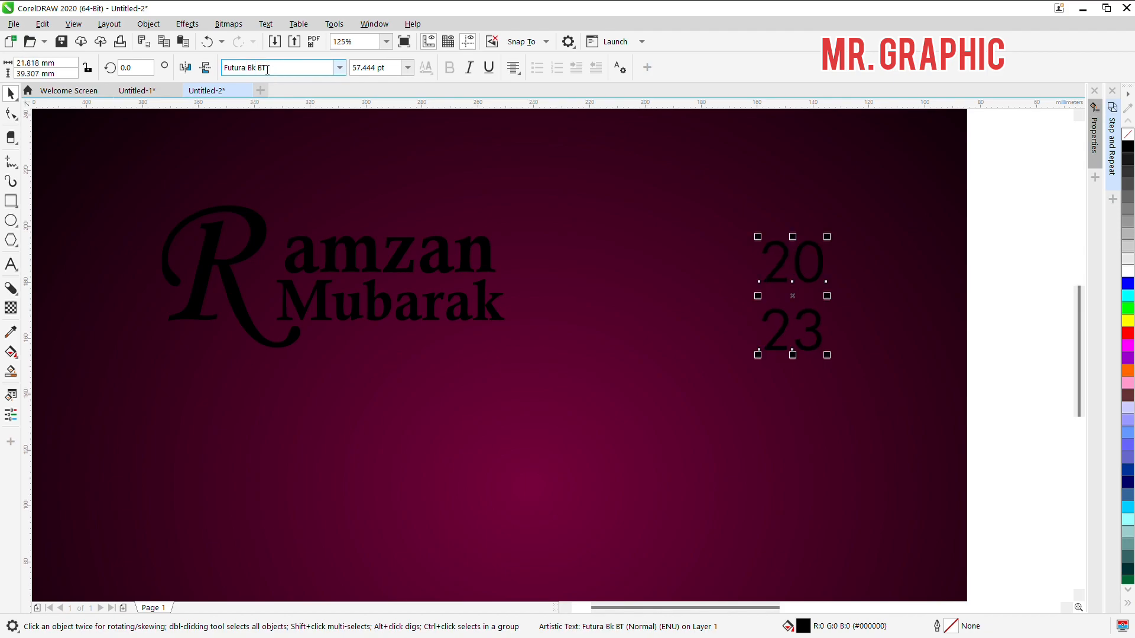
Step: Tighten the line spacing between "20" and "23" and move the stacked year beside the end of "amzan Mubarak"
key(F10)
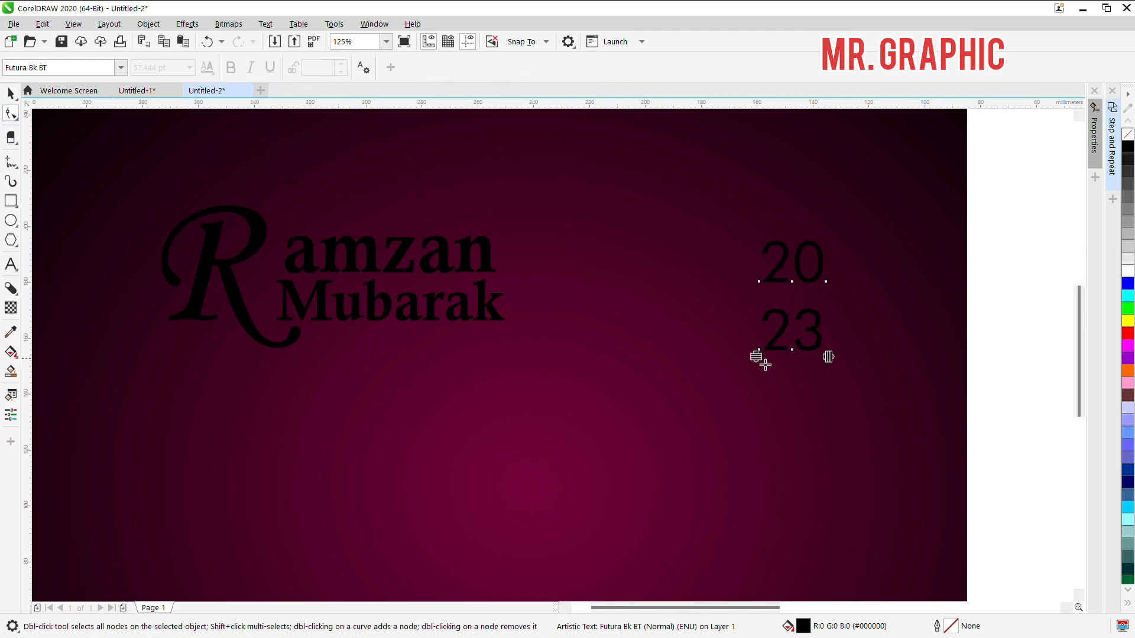
drag(761, 358, 571, 272)
key(space)
key(ctrl+z)
drag(1031, 388, 615, 195)
drag(795, 290, 548, 267)
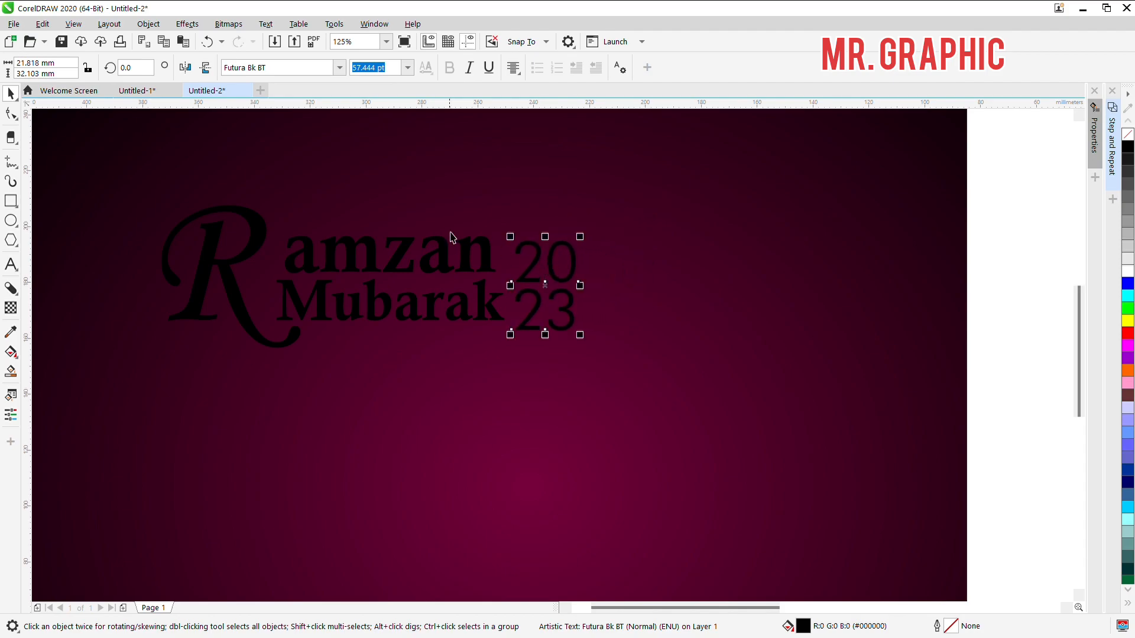
Step: Set the stacked year's font to Futura Md BT Bold and centre the year vertically on the R
click(338, 69)
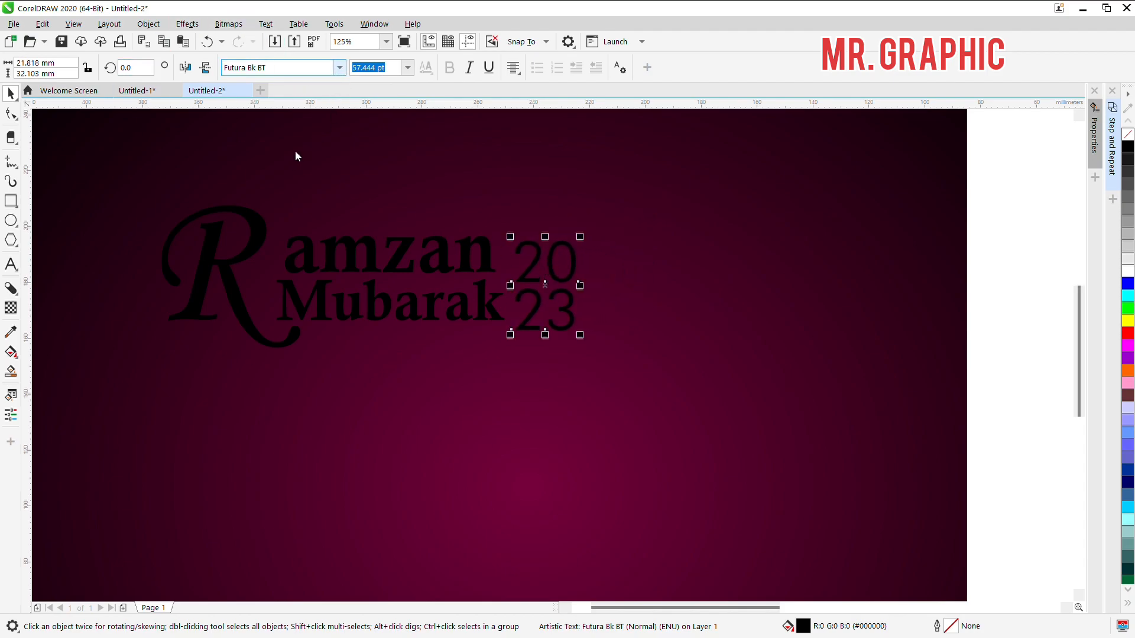
click(277, 110)
click(338, 68)
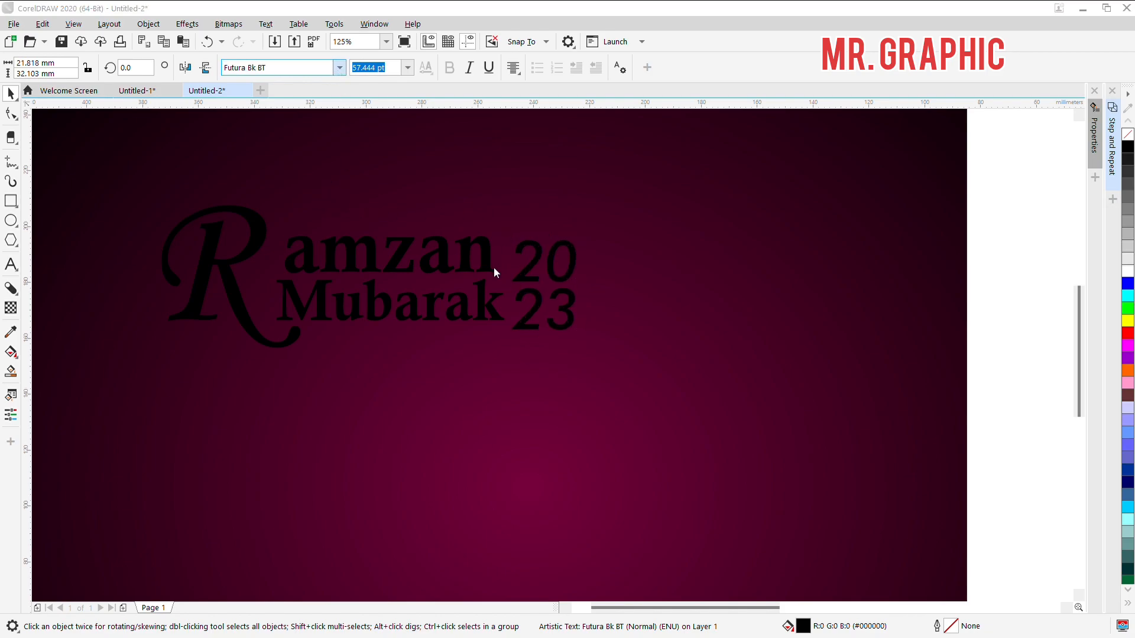
click(495, 282)
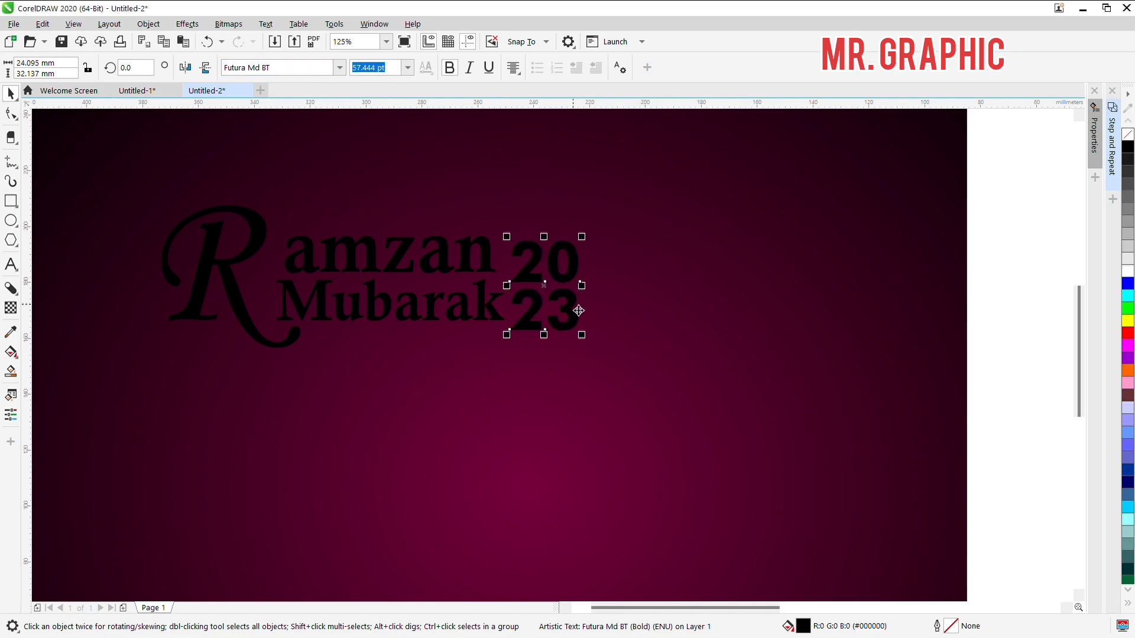
shift+click(264, 261)
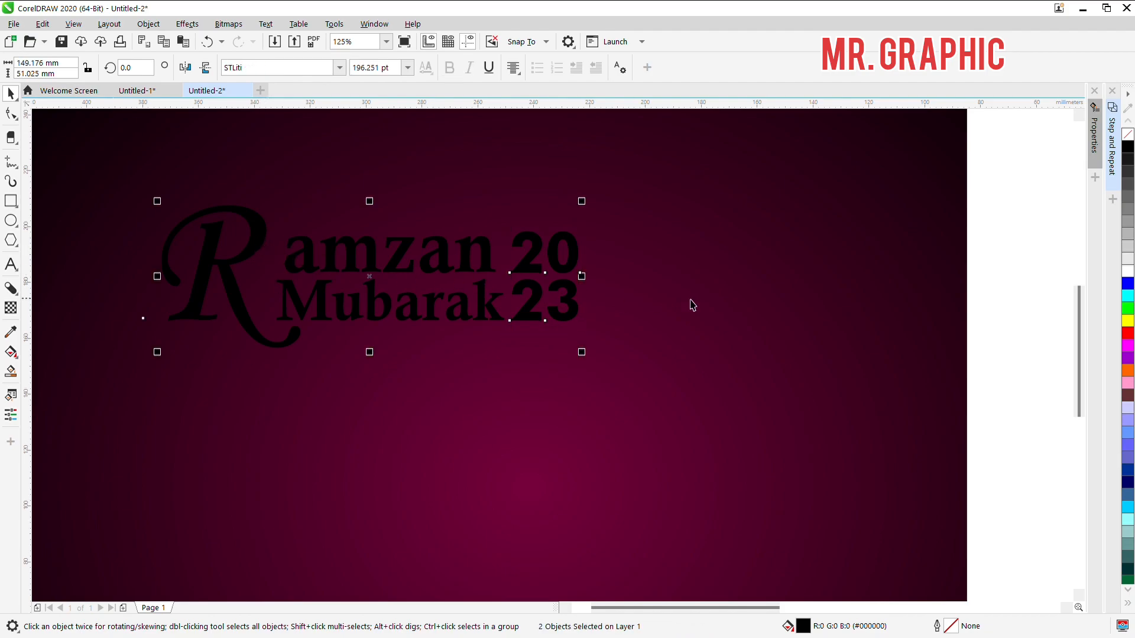
Step: Enlarge the whole title lettering to about 247 mm wide and group it
click(1014, 228)
scroll(912, 221, down, 3)
drag(438, 200, 819, 327)
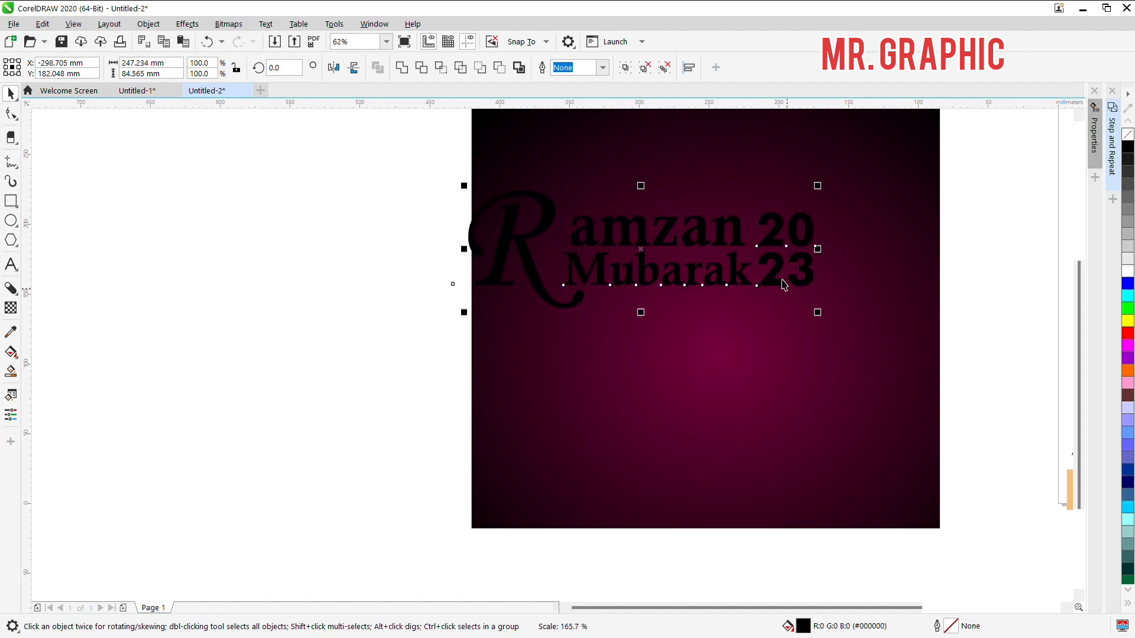
key(ctrl+g)
key(c)
Step: Scale the grouped lettering down to about 172 mm wide and place it horizontally centred on the background, slightly above its middle
click(982, 243)
drag(985, 329, 452, 178)
scroll(447, 231, down, 2)
scroll(520, 242, up, 1)
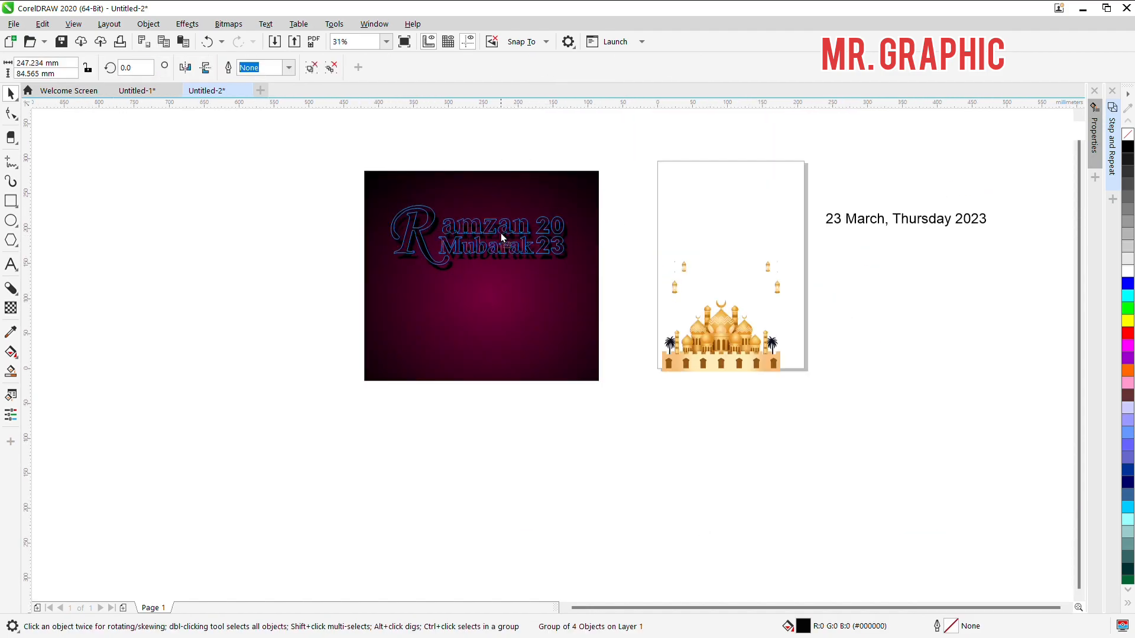
scroll(571, 254, up, 1)
drag(651, 305, 557, 299)
drag(550, 231, 545, 304)
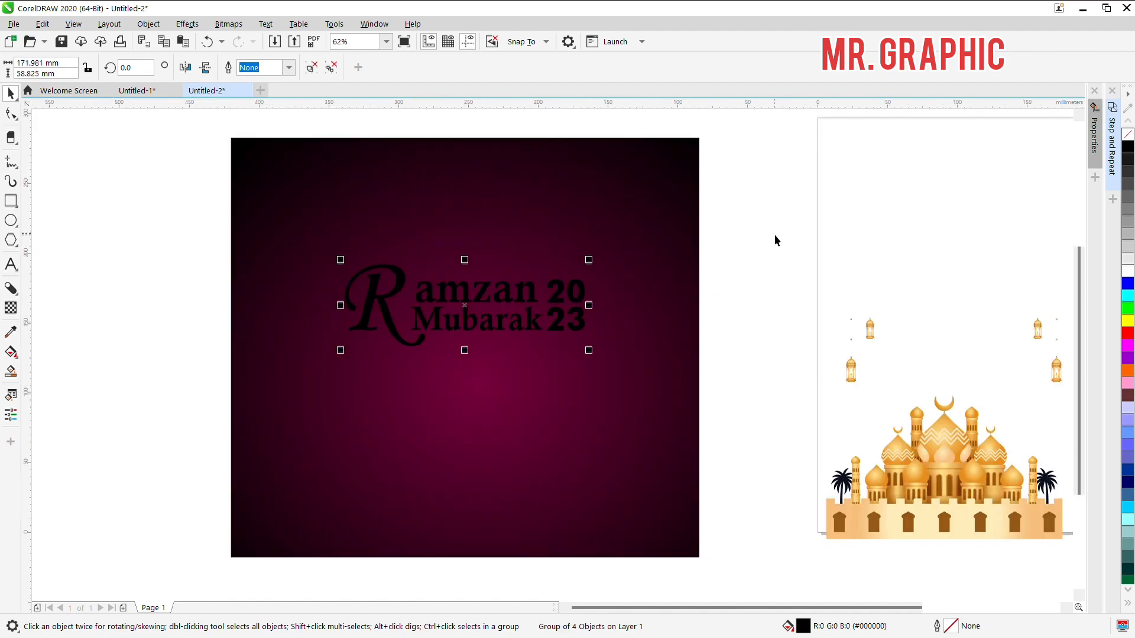
Step: Ungroup the title lettering and fill "amzan" and "Mubarak" with white
click(775, 241)
click(580, 299)
click(587, 303)
key(Escape)
scroll(567, 313, up, 3)
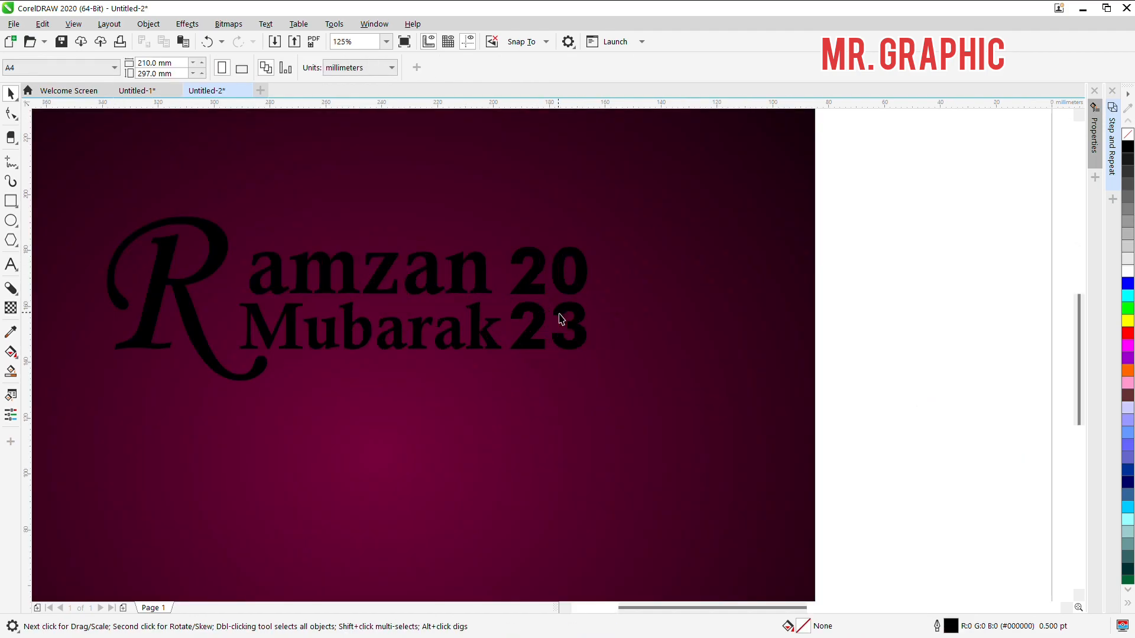
ctrl+click(479, 341)
ctrl+shift+click(482, 288)
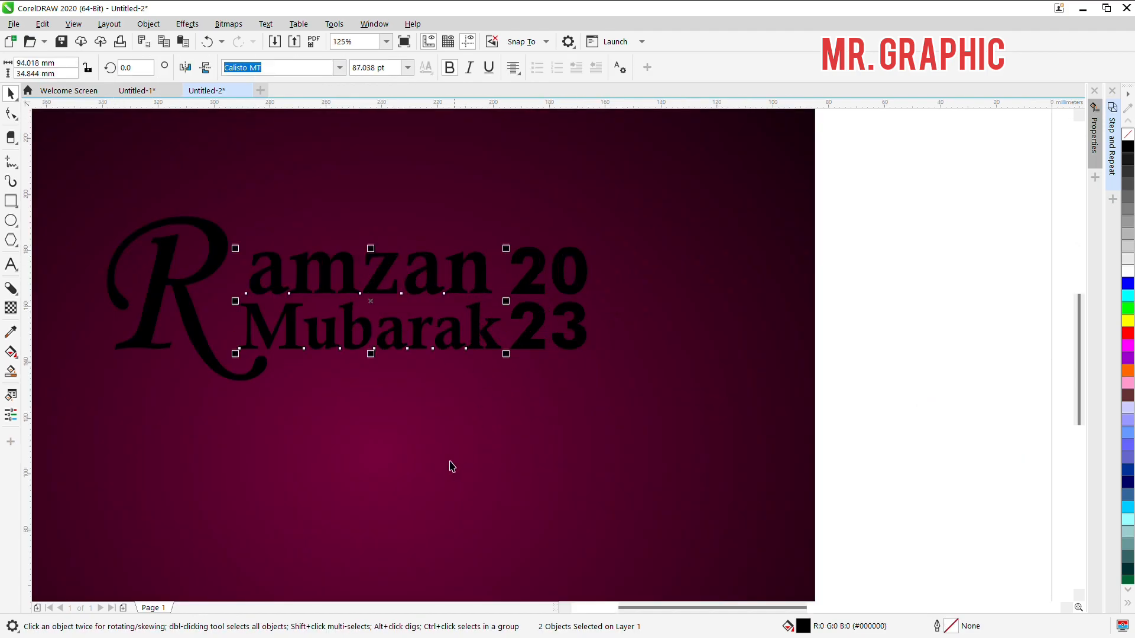
click(1124, 277)
key(Escape)
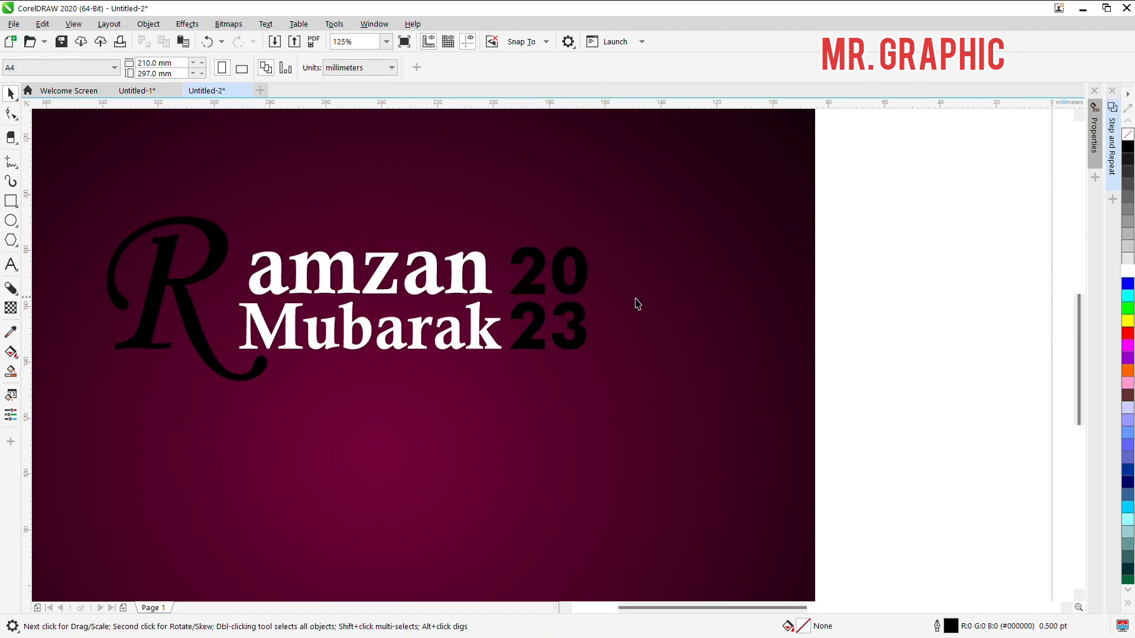
click(189, 329)
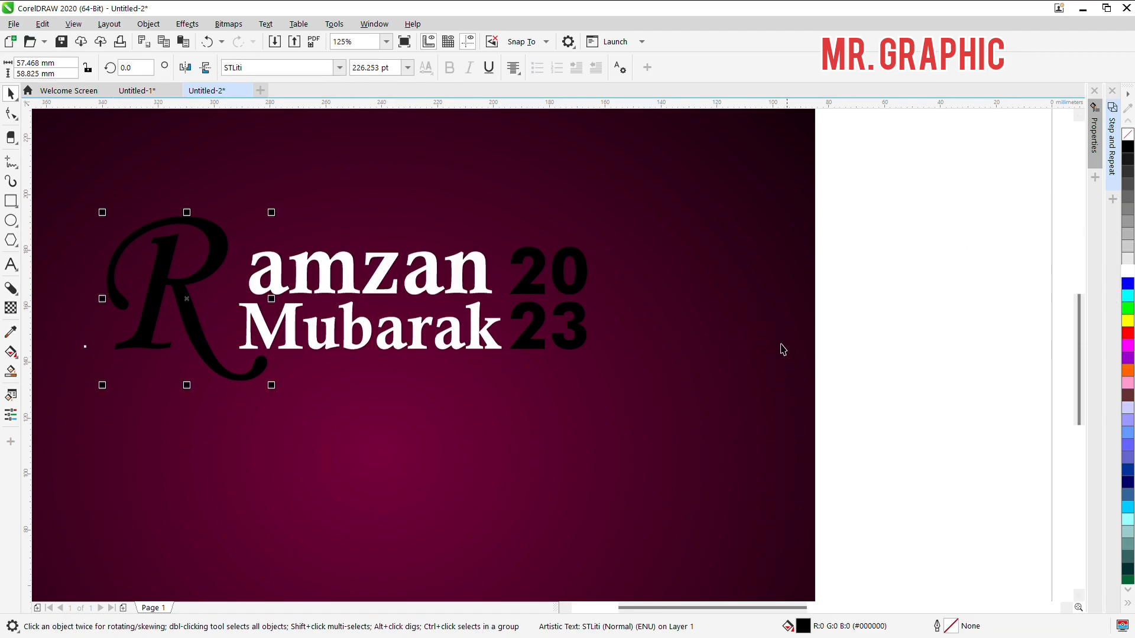
key(g)
key(space)
Step: Move the mosque and lantern artwork closer to the gradient background and ungroup it
scroll(393, 252, down, 1)
click(669, 286)
drag(756, 342, 681, 282)
key(ctrl+u)
click(640, 165)
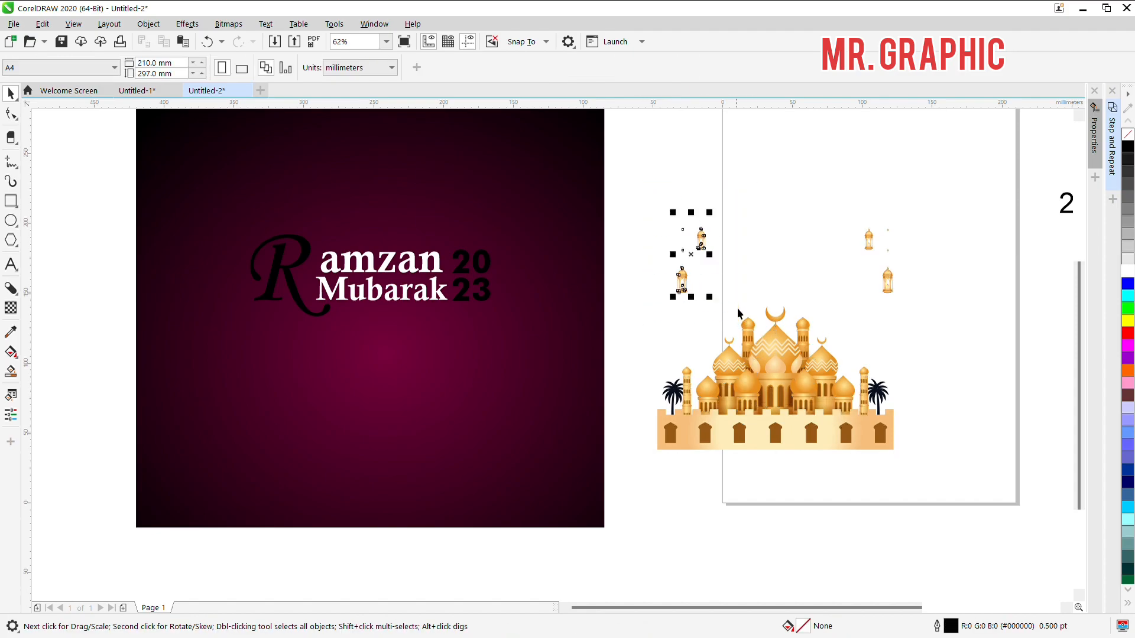
Step: Place the left pair of lanterns in the background's upper-left corner and enlarge them to about 44 × 119 mm
drag(745, 317, 746, 317)
drag(692, 293, 187, 188)
scroll(225, 229, down, 1)
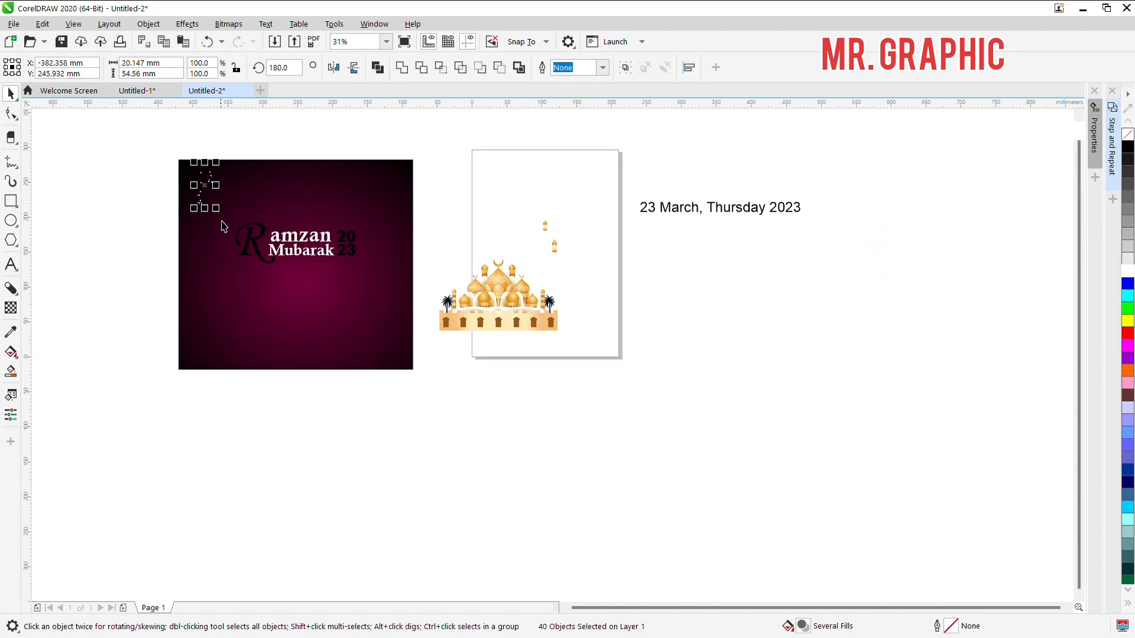
scroll(216, 200, up, 1)
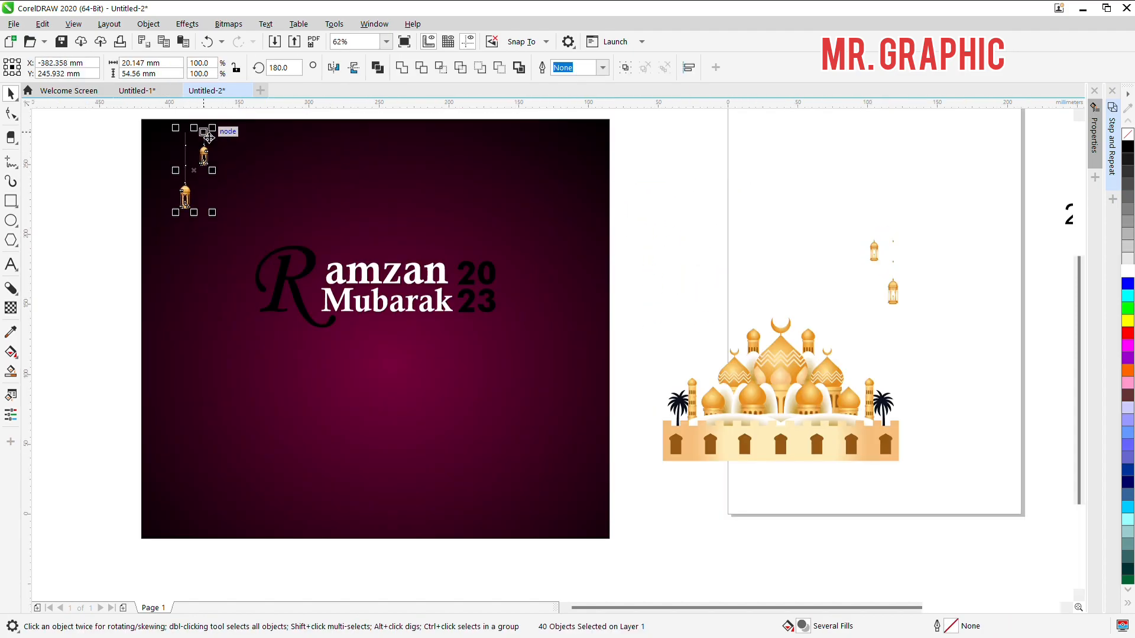
drag(204, 143, 176, 128)
drag(196, 206, 300, 297)
key(Right)
key(Right)
key(Right)
key(Right)
key(Right)
key(Right)
key(Right)
key(Right)
key(Right)
key(Right)
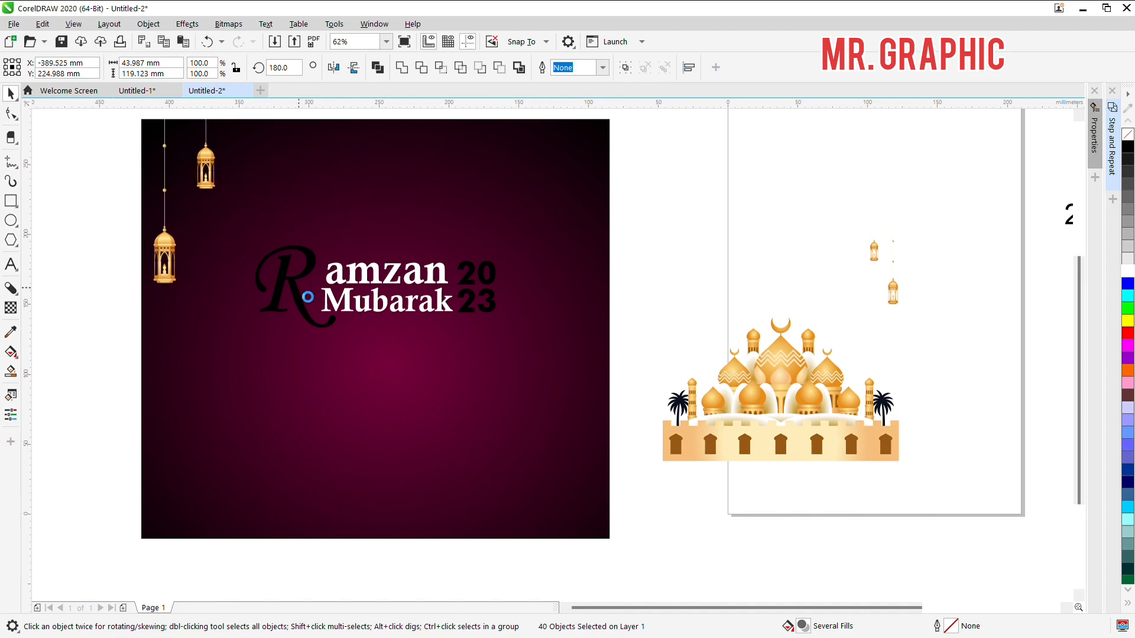
Step: Place a mirrored, grouped copy of the lantern pair in the background's upper-right corner
drag(152, 200, 594, 200)
right_click(300, 186)
click(675, 215)
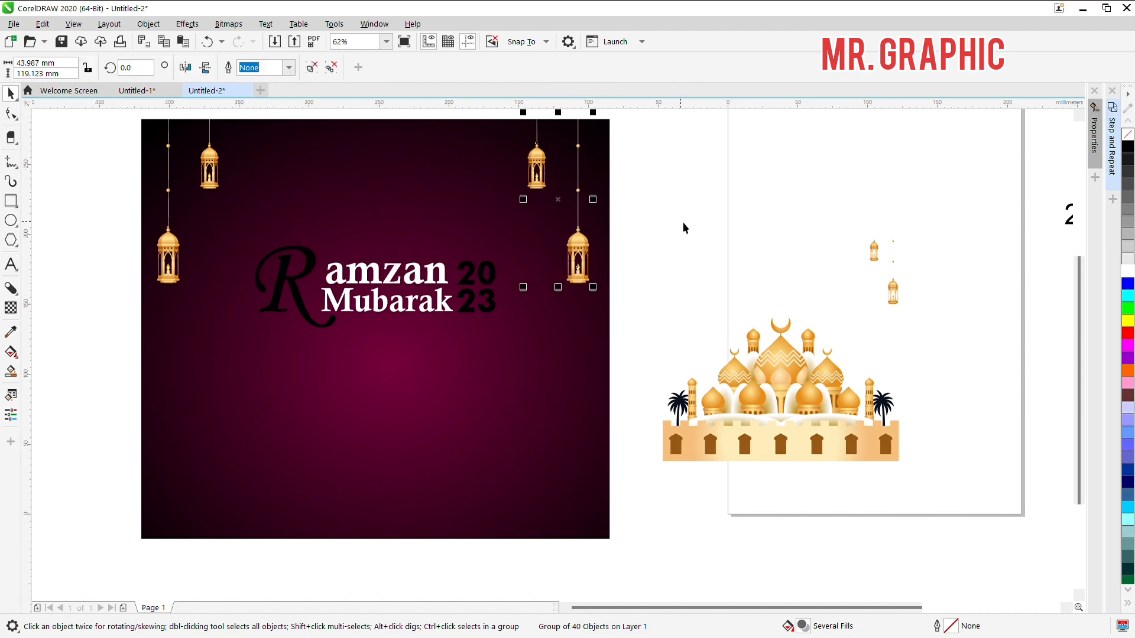
Step: Copy the lantern's gold gradient fill onto "2023" and the decorative letter "R" in the title
click(206, 162)
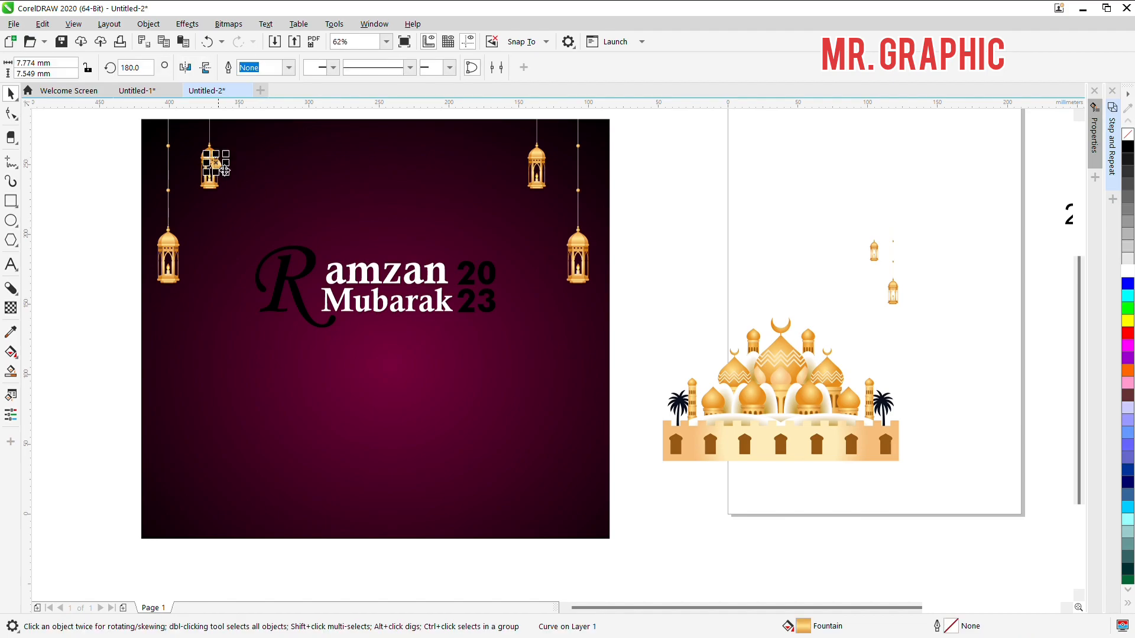
scroll(470, 312, up, 4)
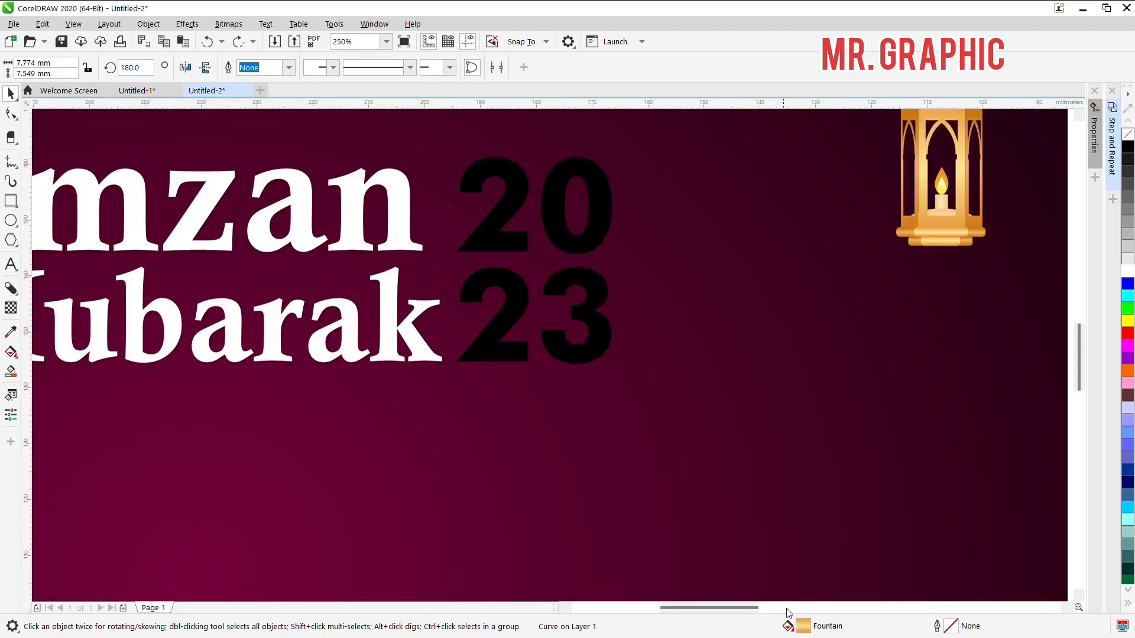
drag(604, 347, 607, 344)
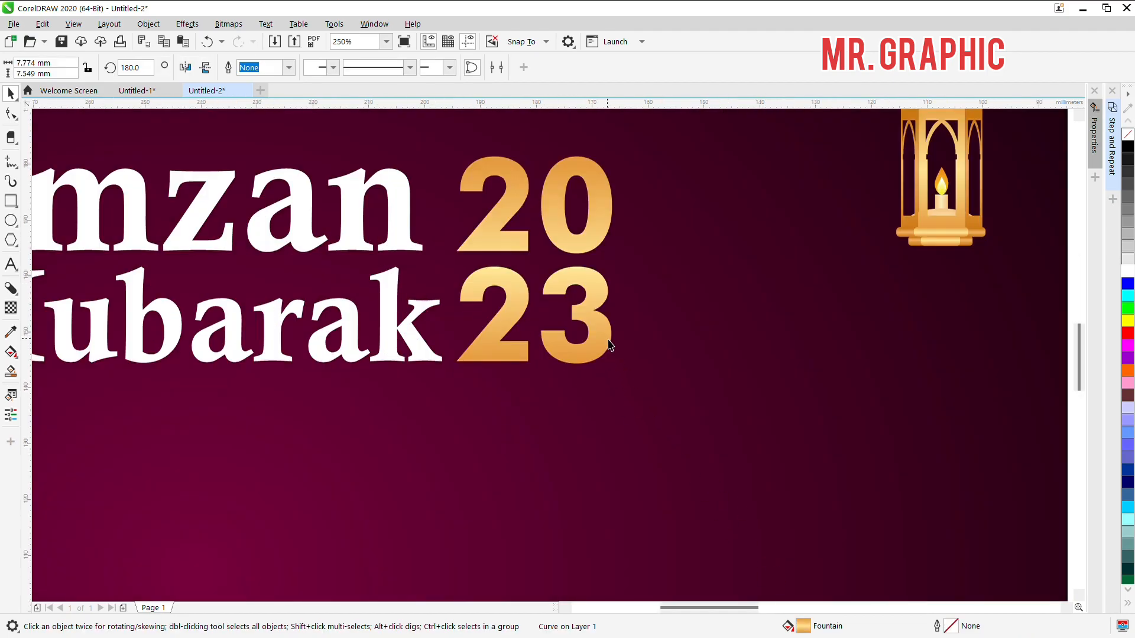
click(607, 344)
scroll(582, 299, down, 2)
click(199, 299)
key(ctrl+r)
scroll(432, 328, down, 1)
click(502, 350)
click(747, 255)
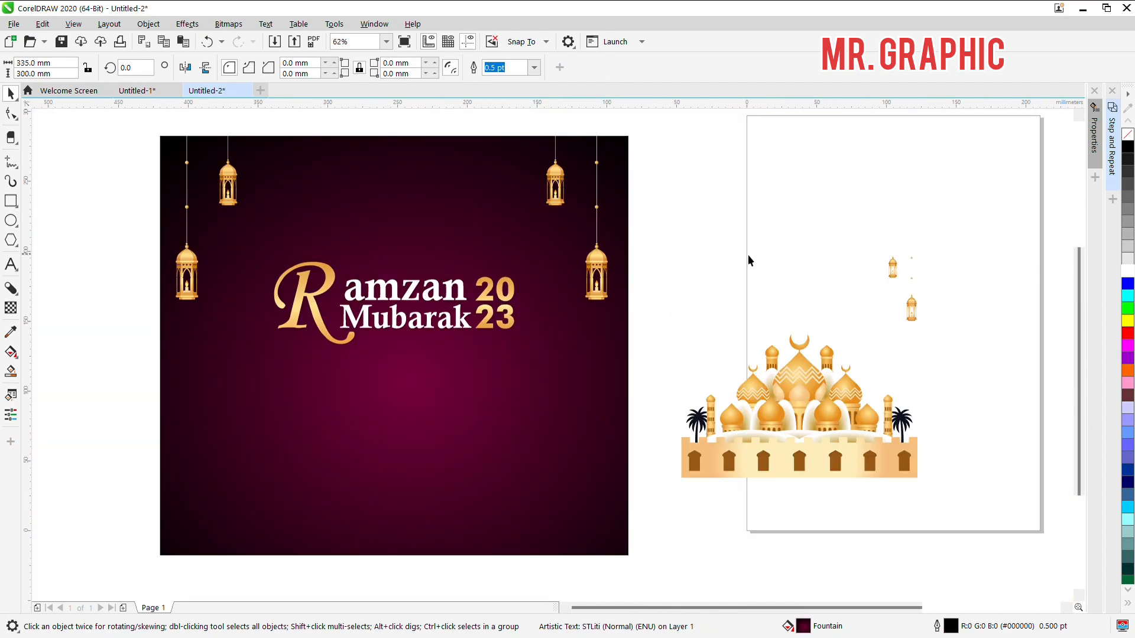
drag(91, 229, 527, 350)
click(142, 134)
drag(141, 133, 272, 365)
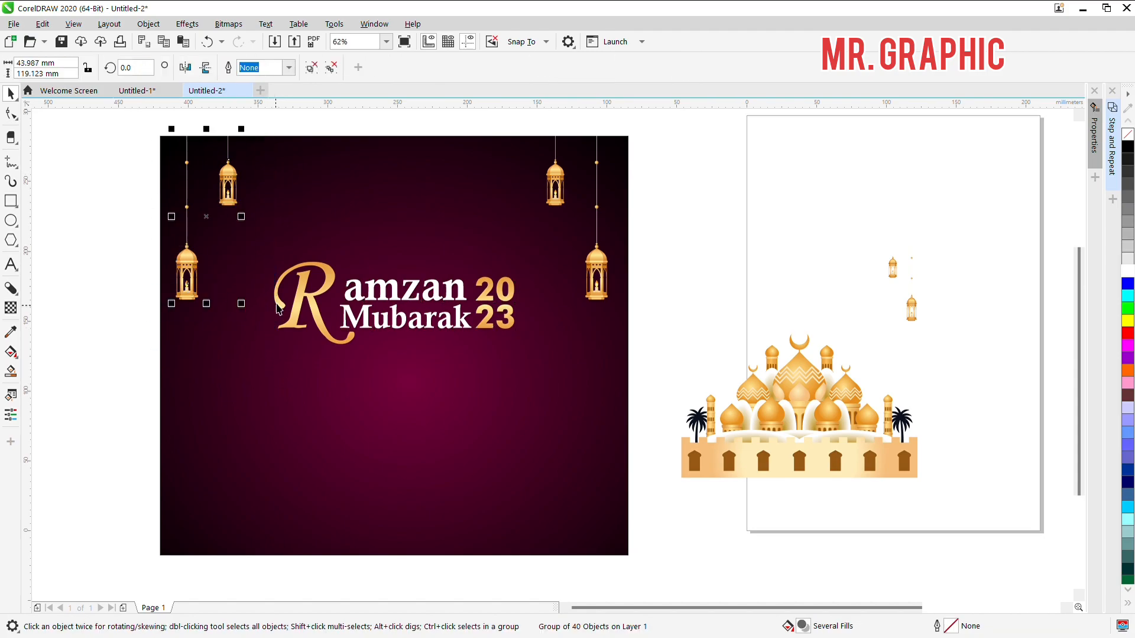
click(651, 333)
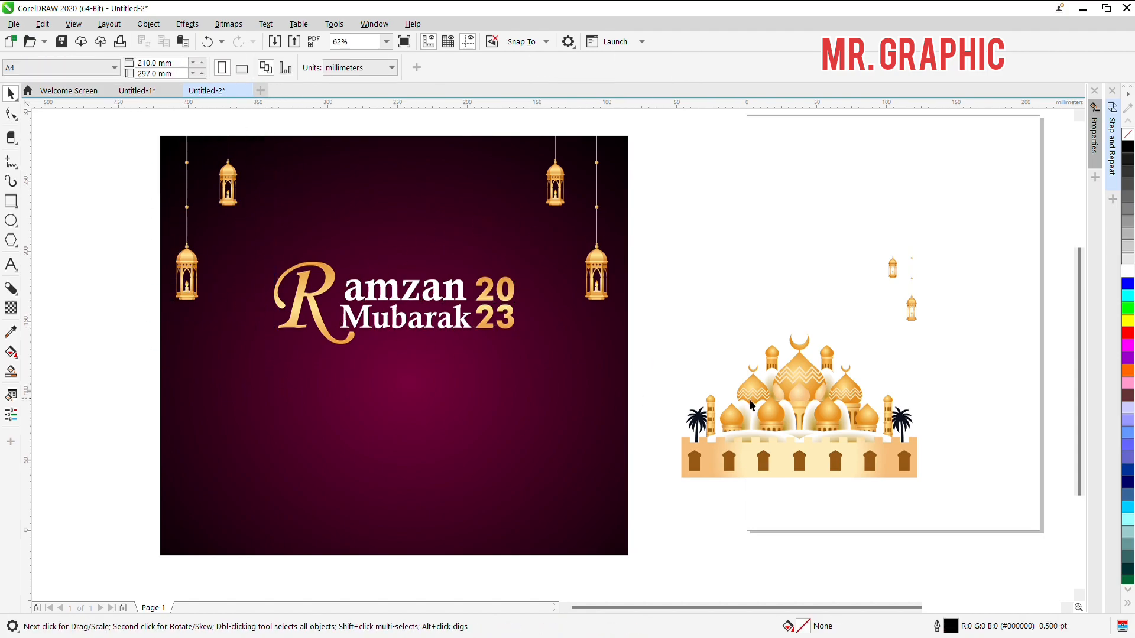
Step: Group all the mosque artwork and place it on the background beneath the title
click(802, 449)
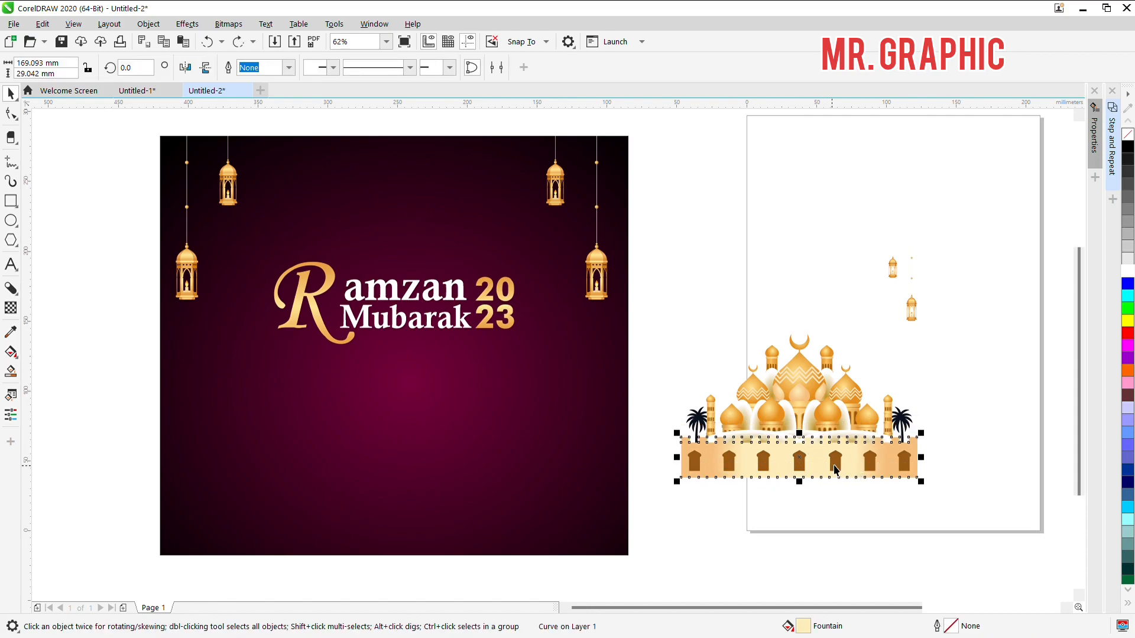
drag(680, 280, 977, 504)
drag(912, 467, 913, 463)
click(952, 466)
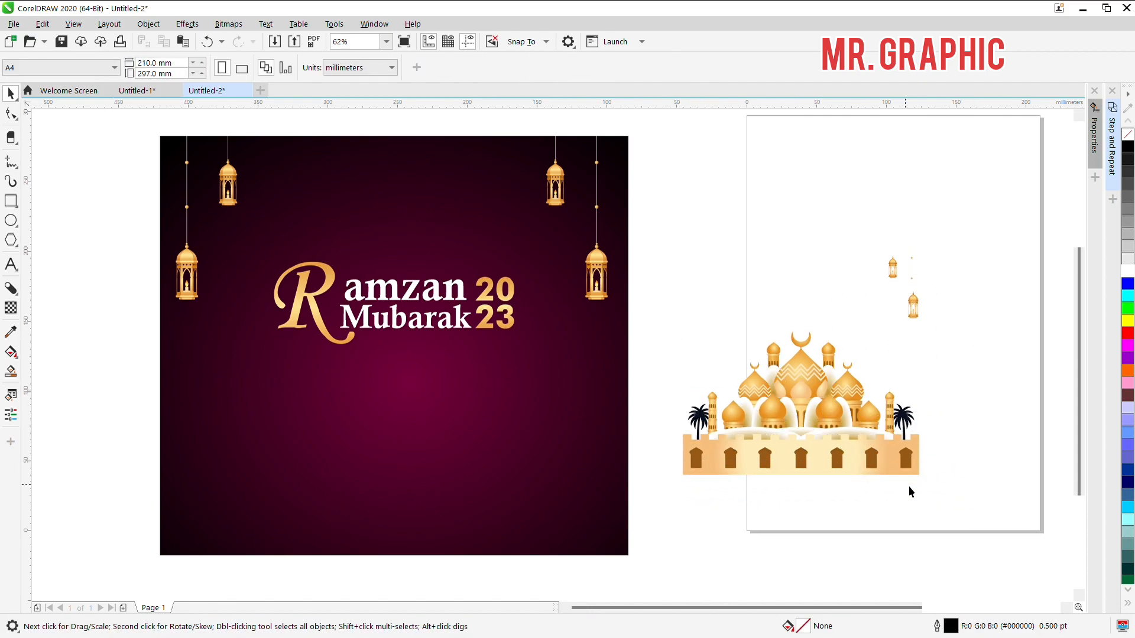
drag(636, 330, 638, 330)
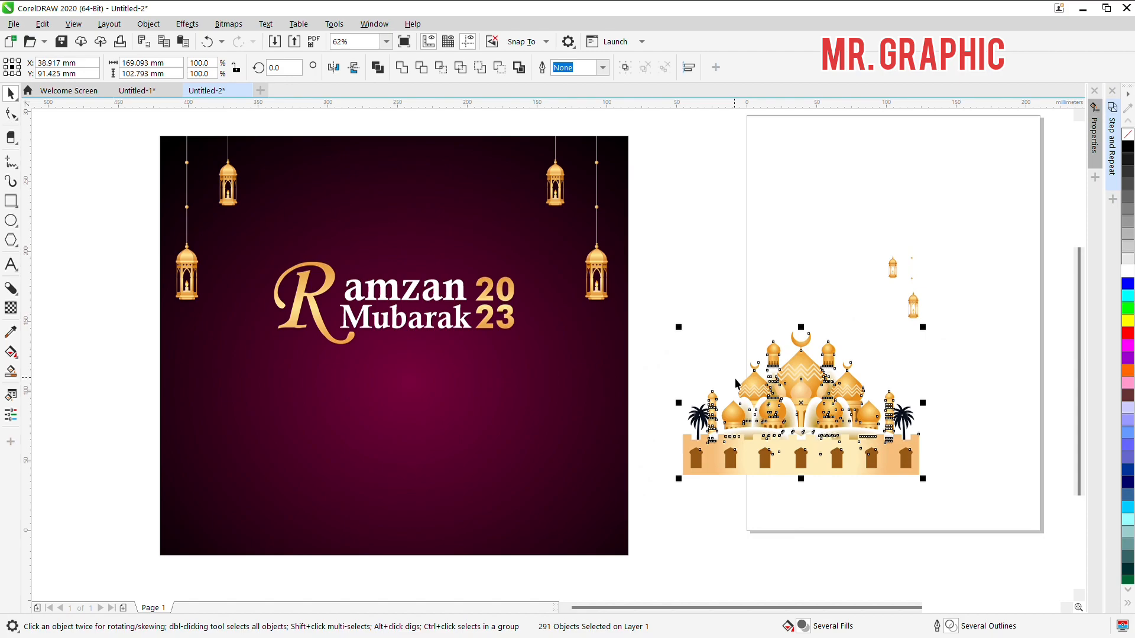
key(ctrl+g)
drag(792, 436, 392, 466)
Step: Move the mosque group back off the background onto the white page and ungroup it
scroll(393, 467, up, 2)
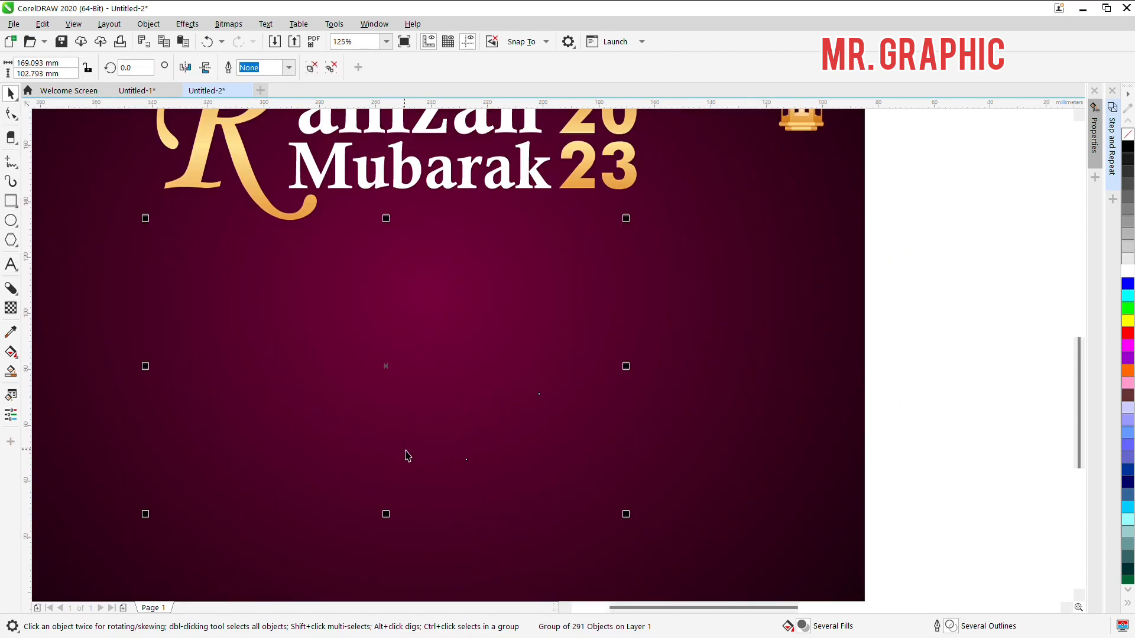
scroll(413, 458, down, 2)
scroll(456, 424, up, 1)
drag(456, 424, 996, 434)
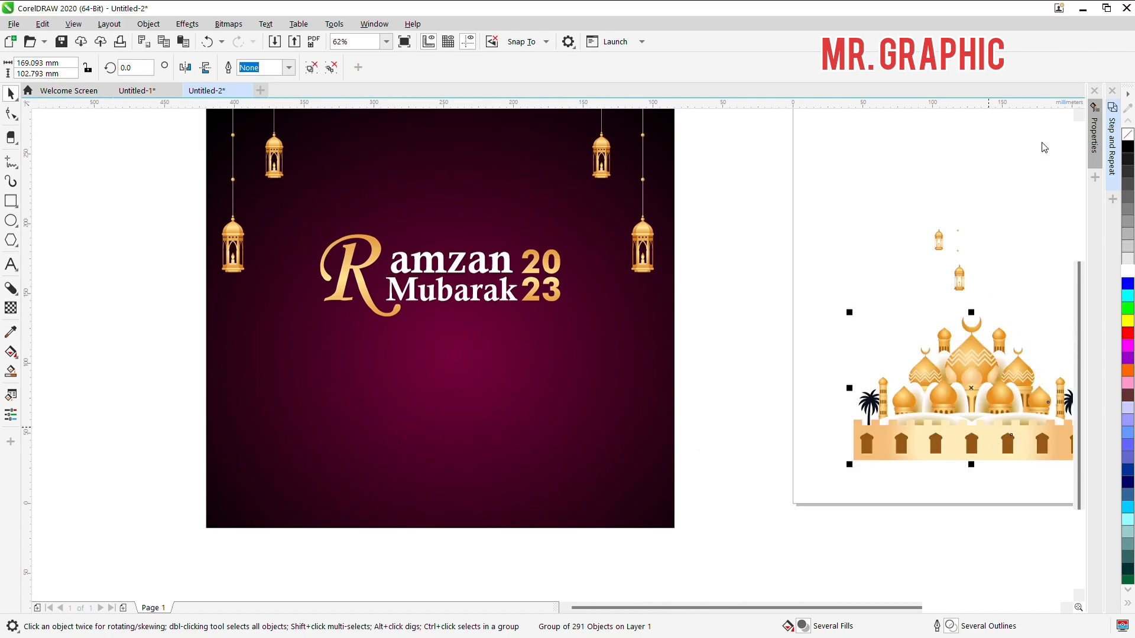
drag(941, 417, 909, 475)
key(ctrl+u)
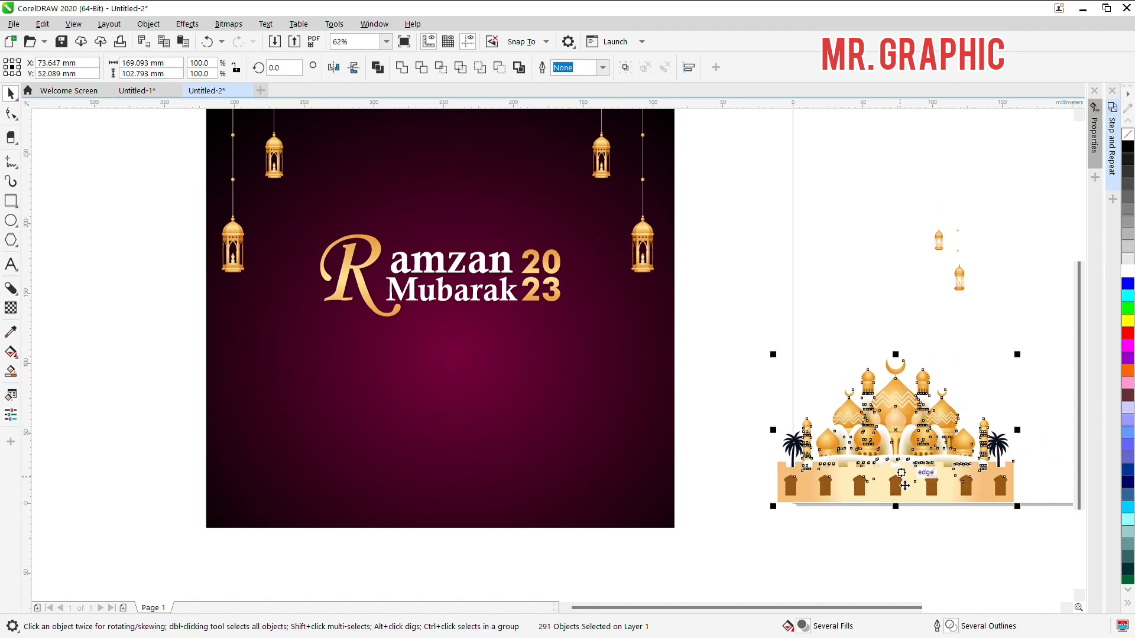
key(ctrl+z)
click(747, 251)
Step: Try the Add and Difference transparency merge modes on the white-edged shading shape beside the mosque's front left dome
scroll(820, 411, up, 1)
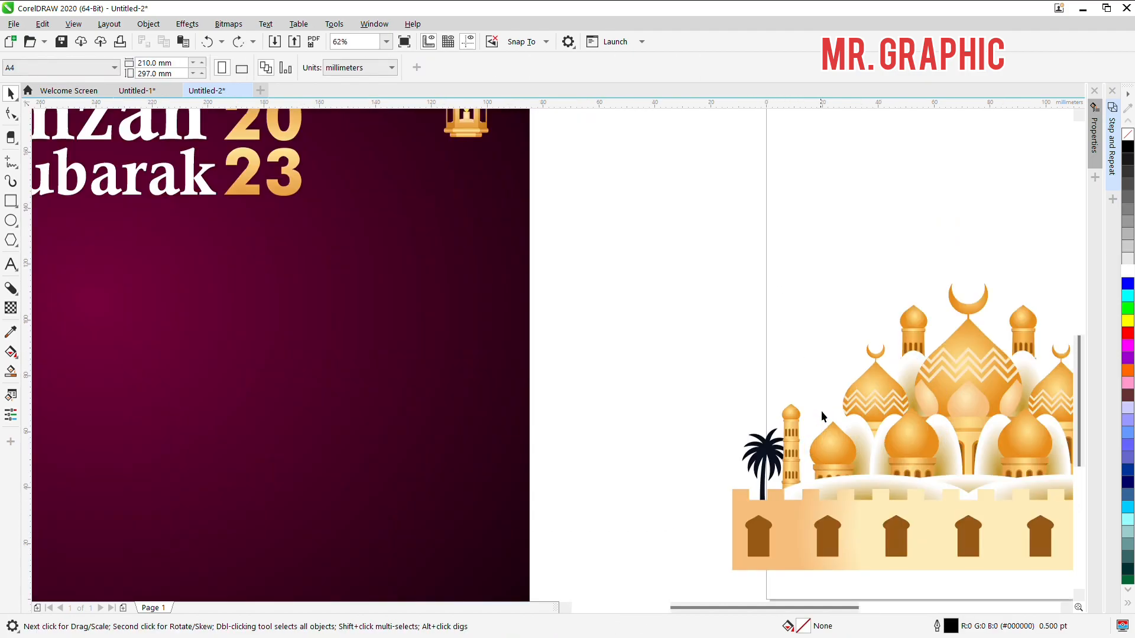
click(864, 436)
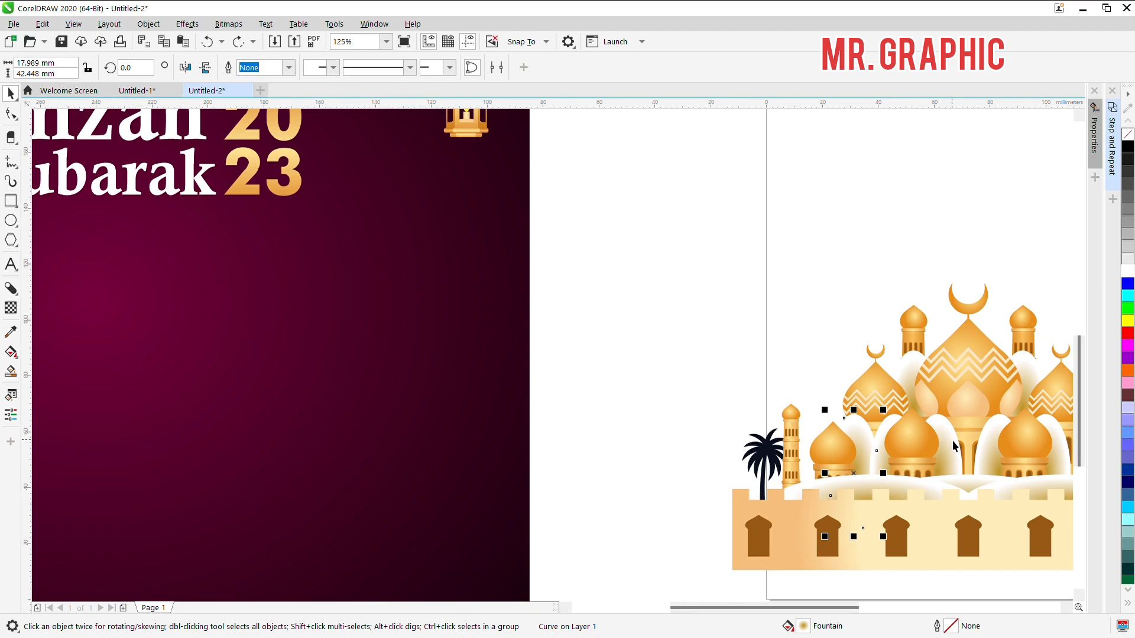
click(11, 312)
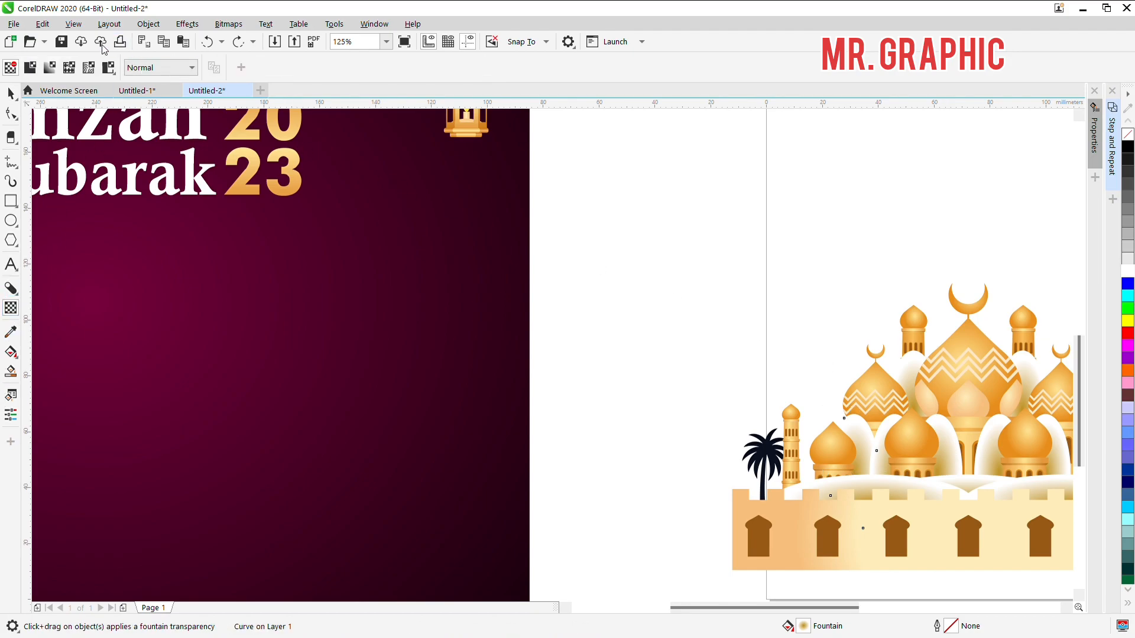
click(148, 101)
click(179, 70)
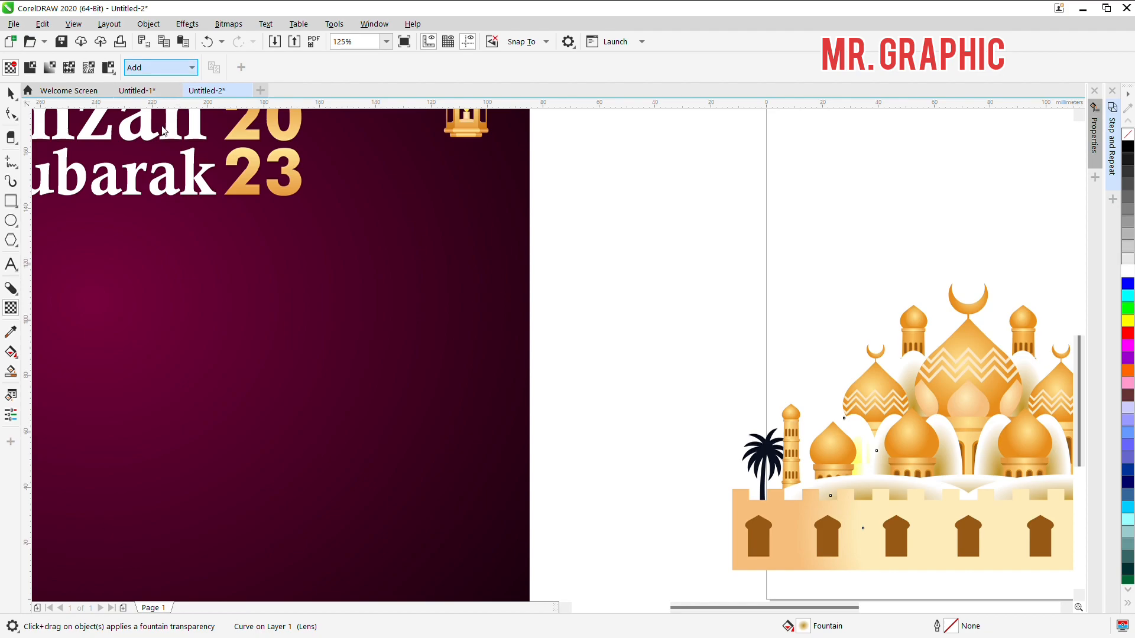
click(164, 131)
click(168, 139)
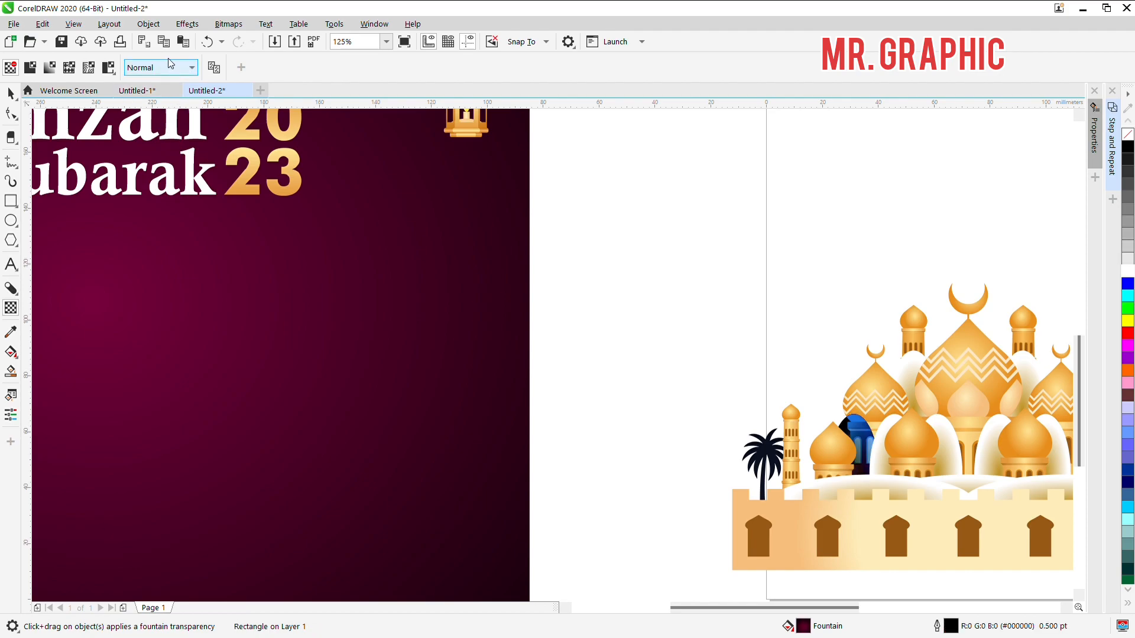
Step: Set the transparency merge mode of the shading shape beside the mosque's front left dome to Multiply
click(164, 138)
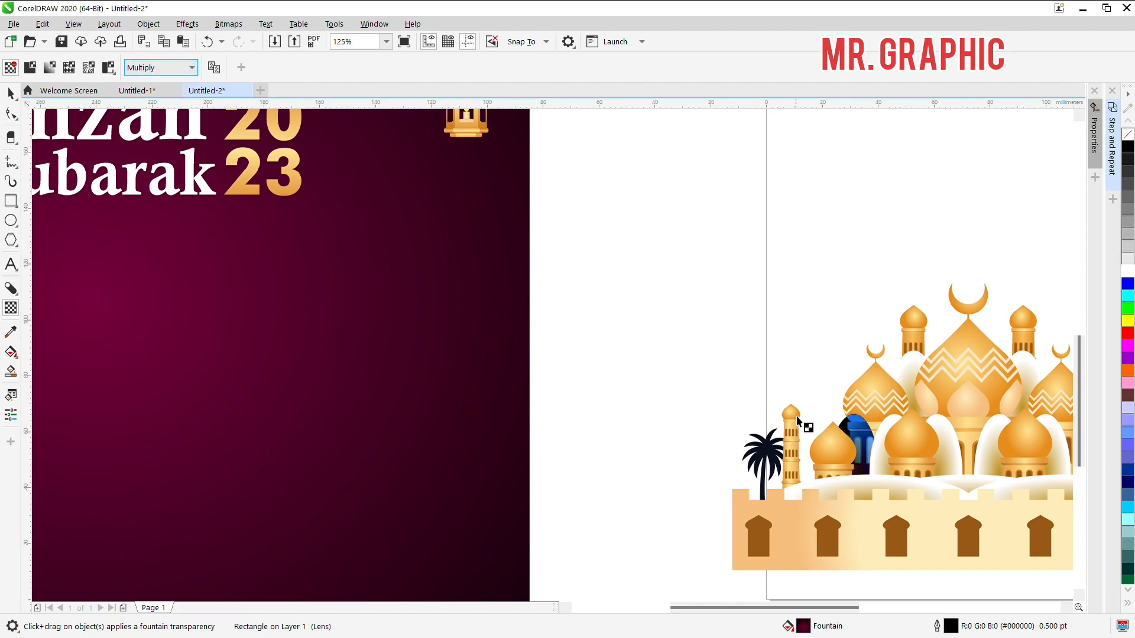
click(857, 430)
key(space)
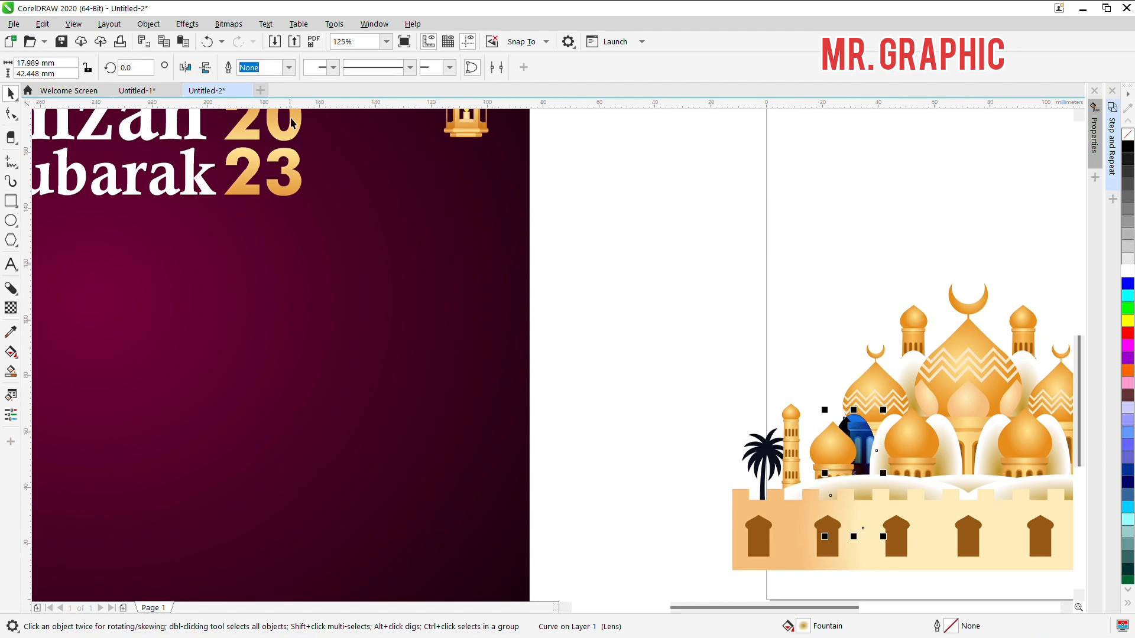
key(space)
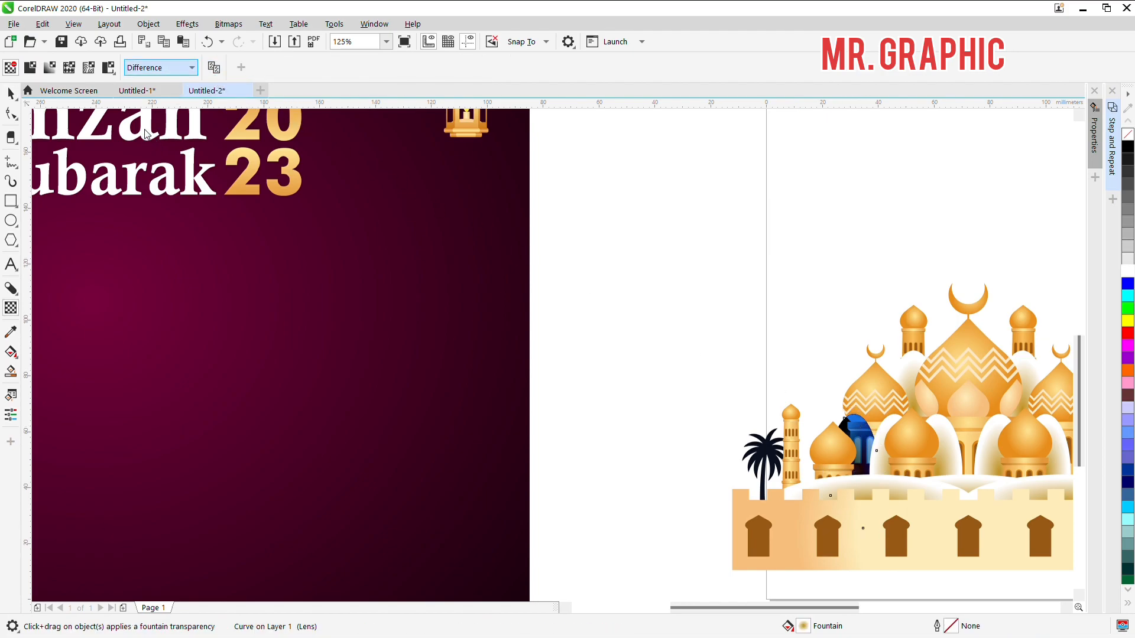
scroll(417, 236, down, 2)
scroll(692, 358, up, 2)
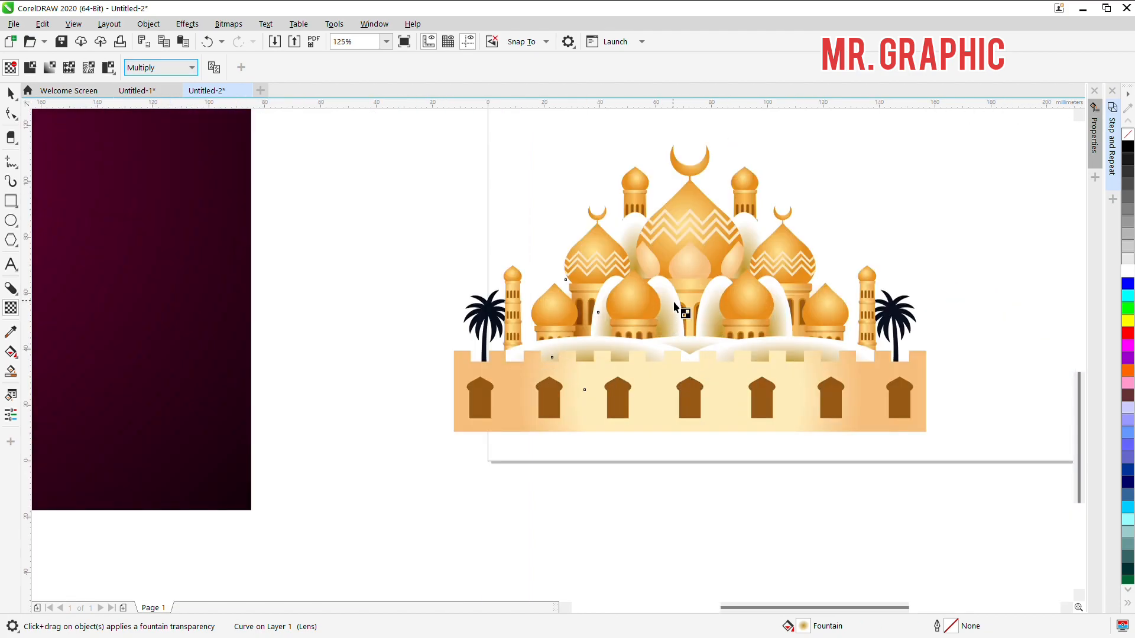
key(space)
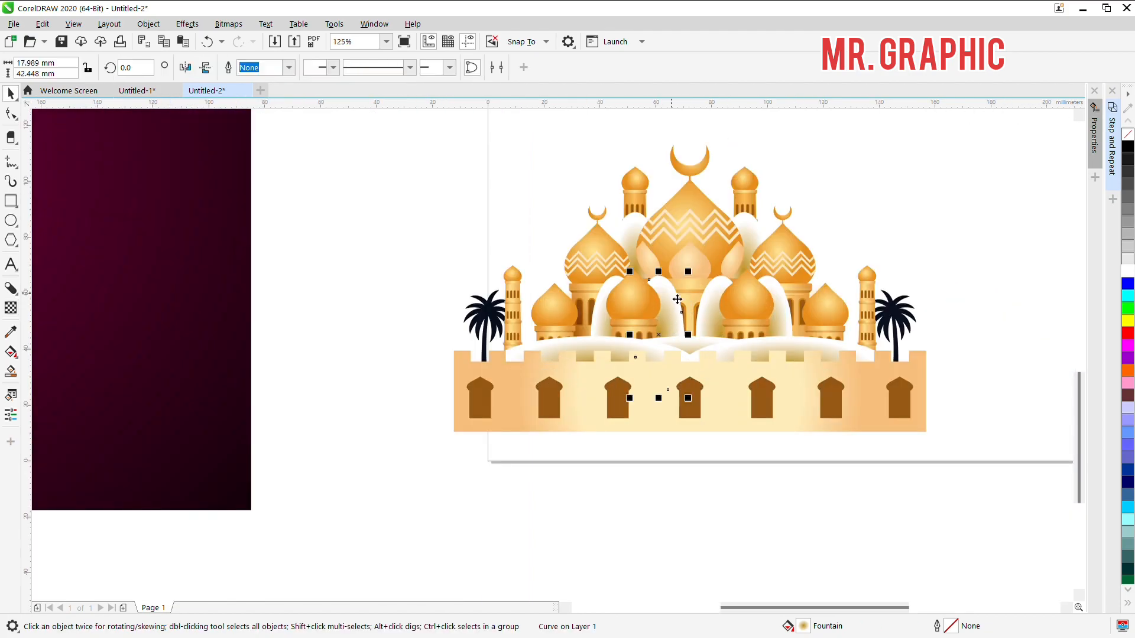
shift+click(573, 350)
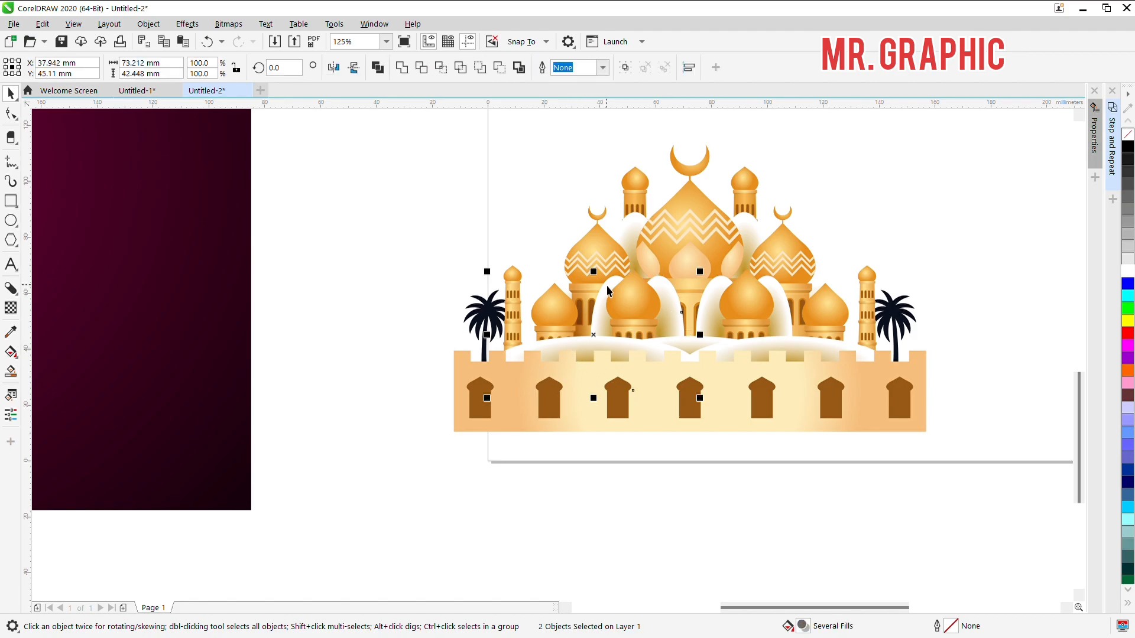
shift+click(642, 227)
shift+click(757, 333)
shift+click(788, 324)
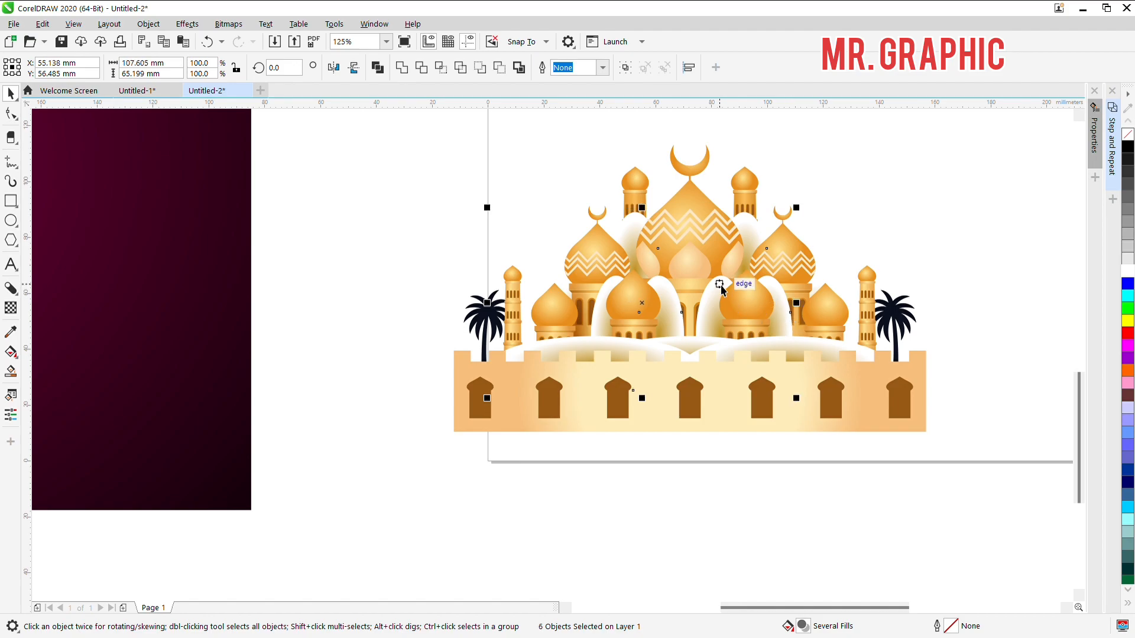
shift+click(728, 353)
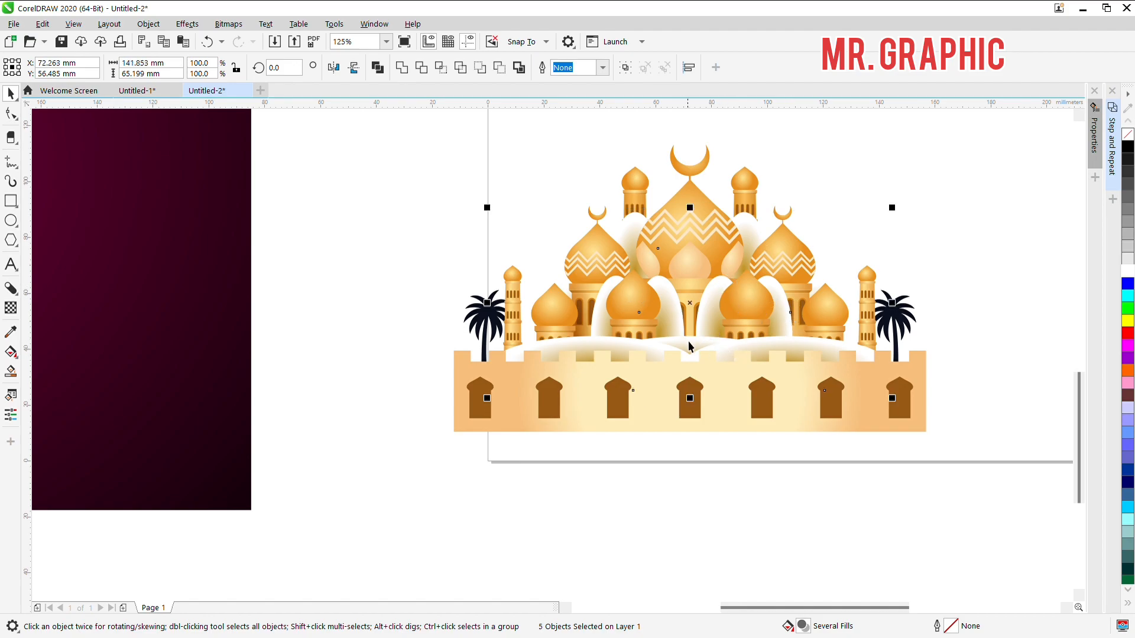
click(690, 343)
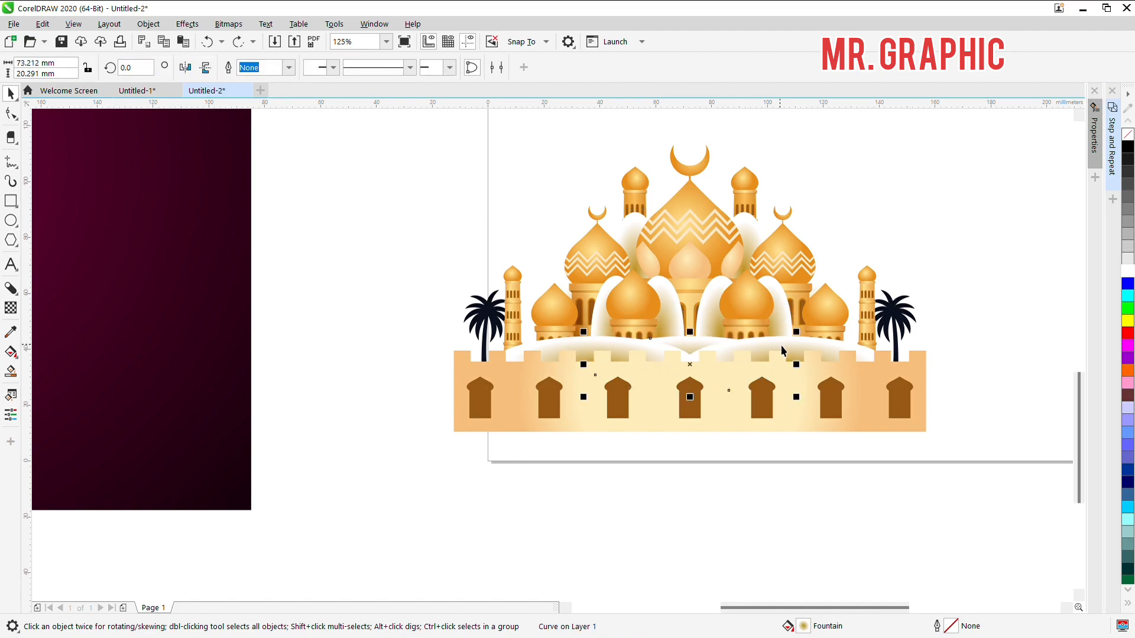
Step: Repeat the Multiply merge mode on the wide white-edged shading shapes along the top of the mosque wall
key(Tab)
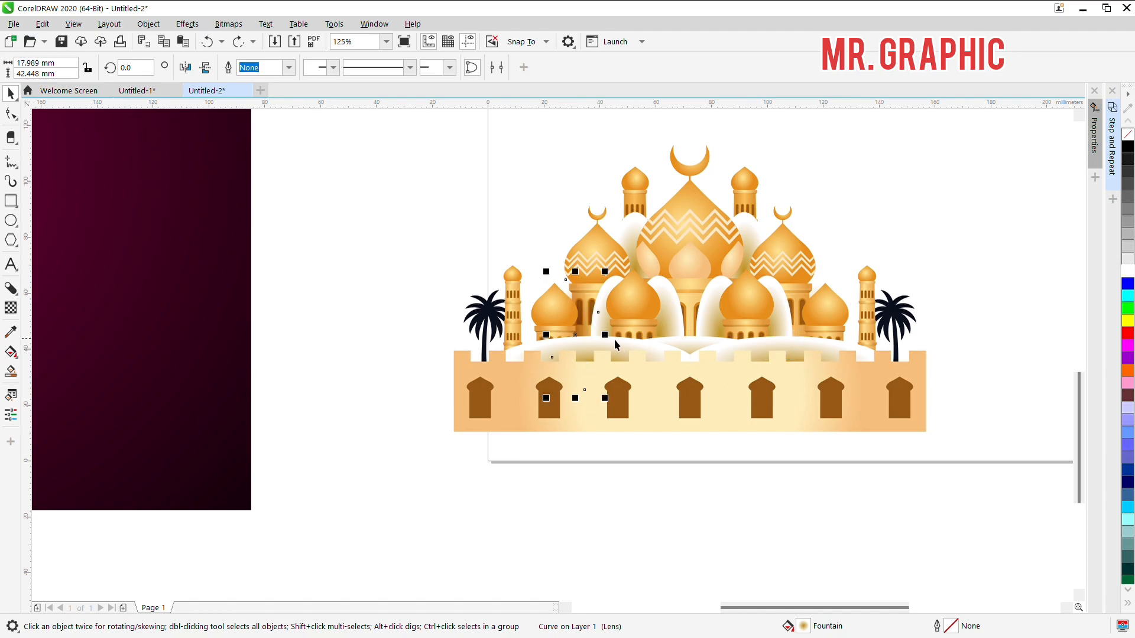
click(567, 352)
key(shift+Page_Down)
click(660, 352)
click(972, 315)
click(835, 346)
key(Up)
key(ctrl+z)
key(ctrl+r)
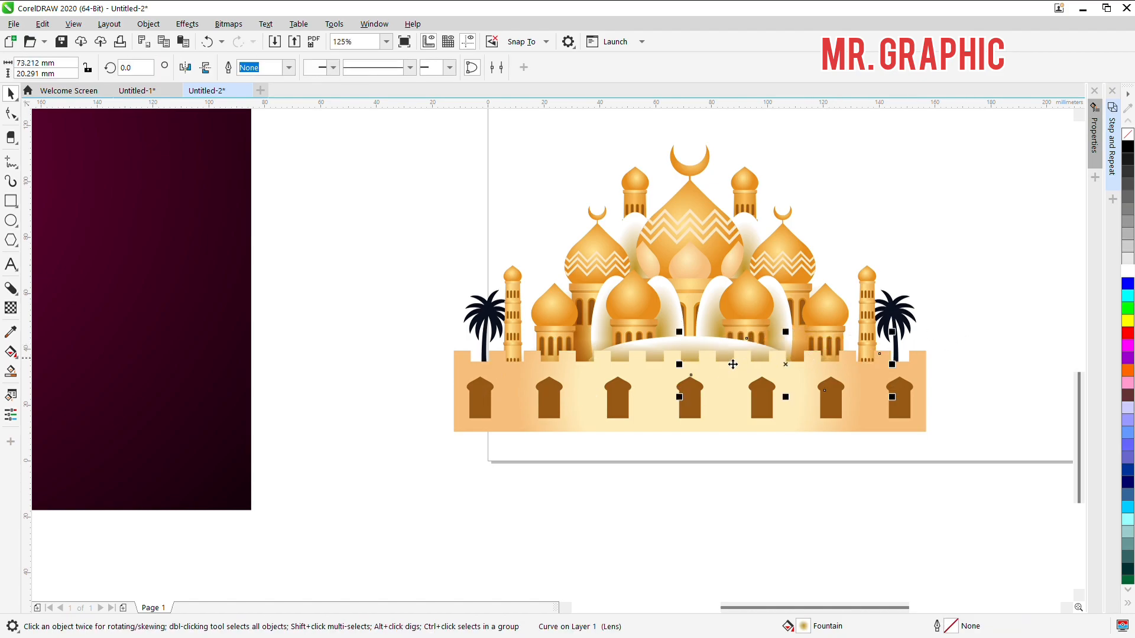
click(685, 343)
key(ctrl+r)
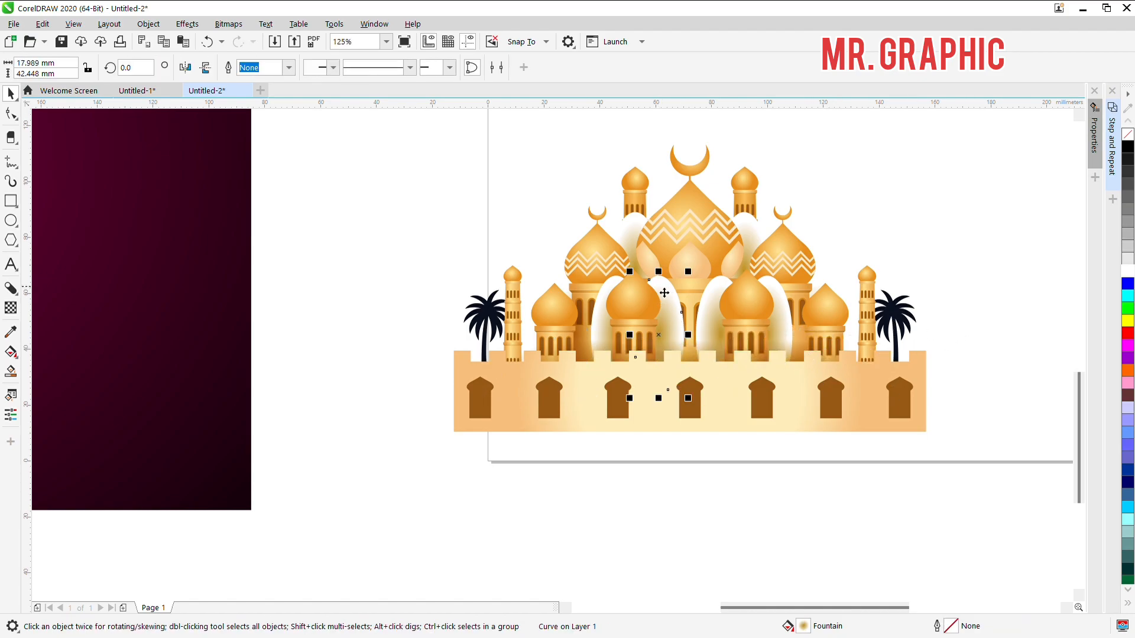
Step: Repeat the Multiply merge mode on the white-edged shading shapes around the mosque's front domes and large central dome
click(613, 279)
key(ctrl+r)
click(726, 289)
key(ctrl+r)
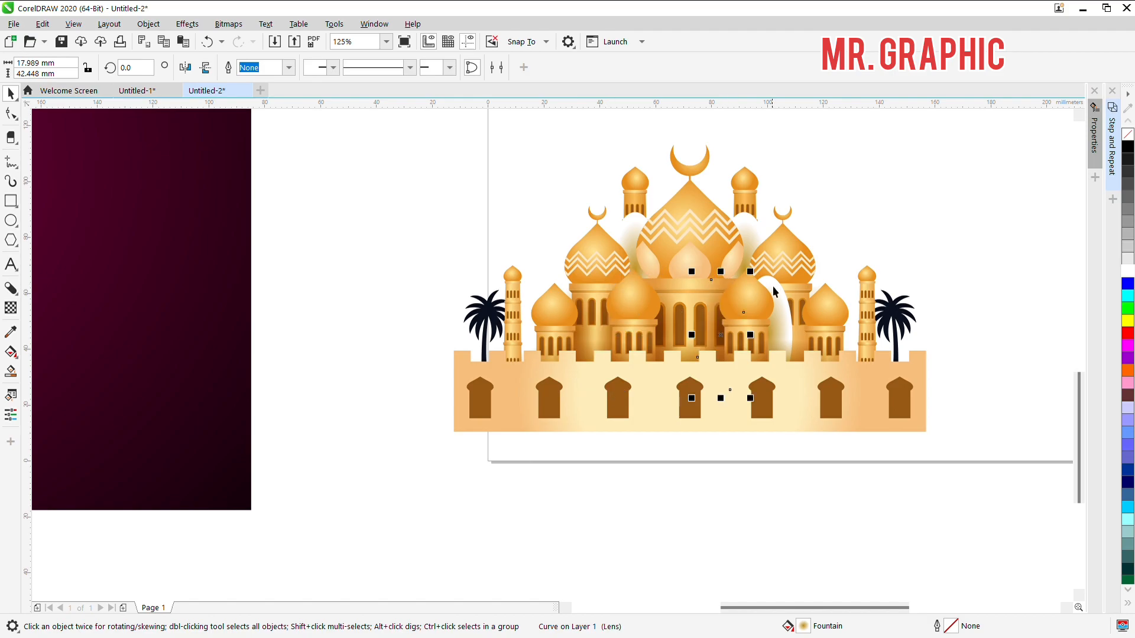
click(634, 228)
key(ctrl+r)
click(716, 228)
key(ctrl+r)
Step: Group the mosque artwork again and place it on the lower part of the background, beneath the title
scroll(709, 230, down, 1)
drag(900, 376, 738, 297)
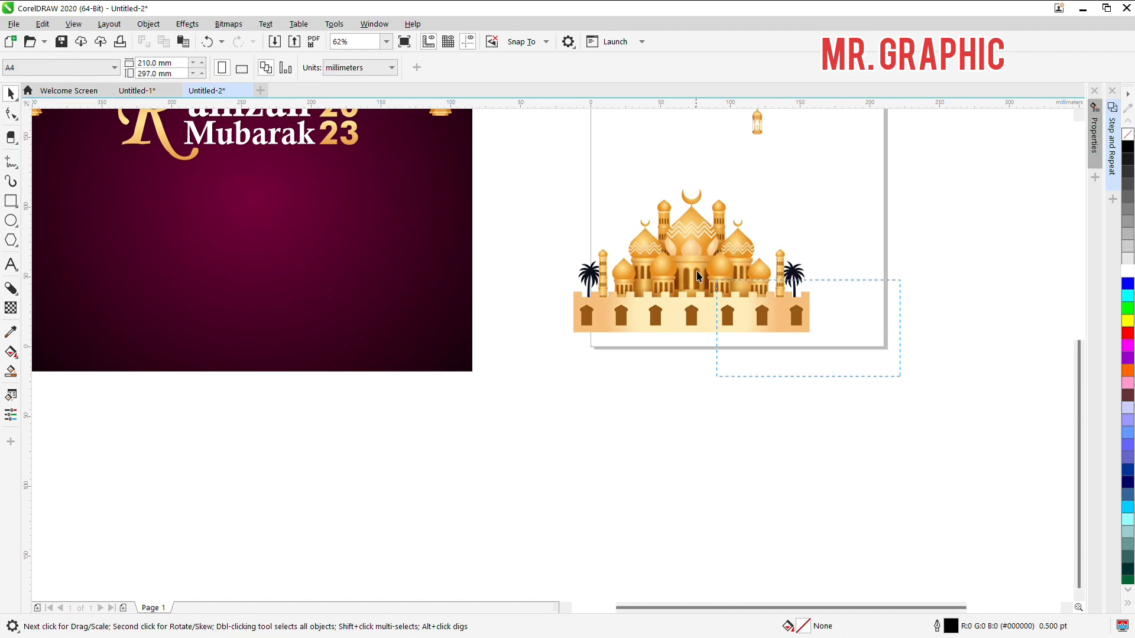
drag(504, 176, 504, 176)
drag(753, 309, 267, 309)
scroll(349, 290, down, 1)
shift+click(355, 331)
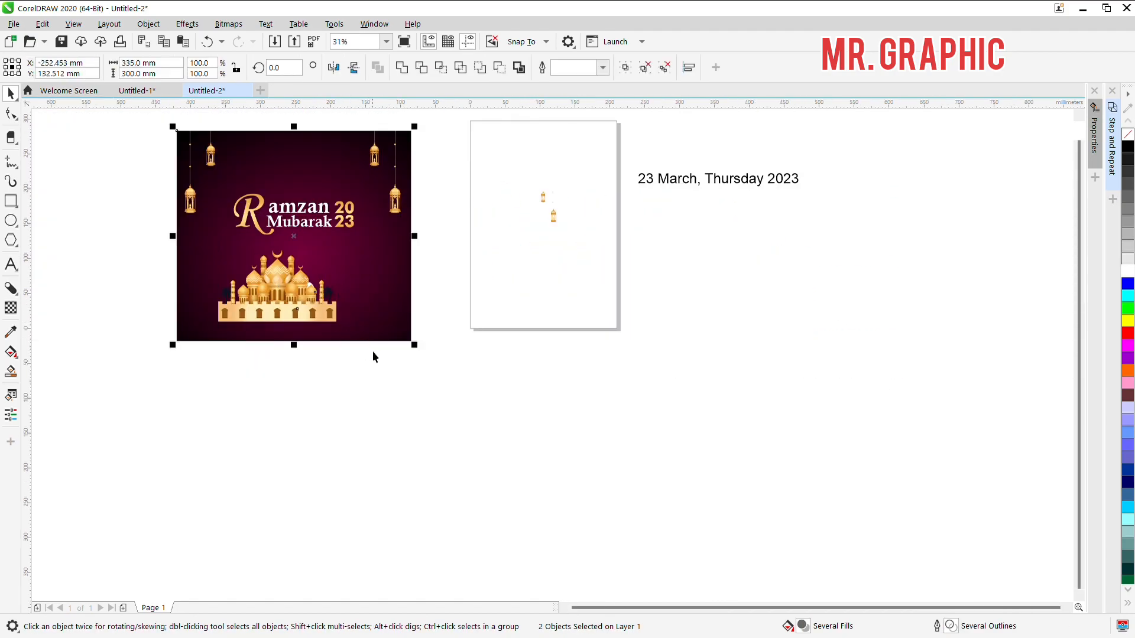
drag(426, 367, 133, 214)
scroll(166, 323, up, 1)
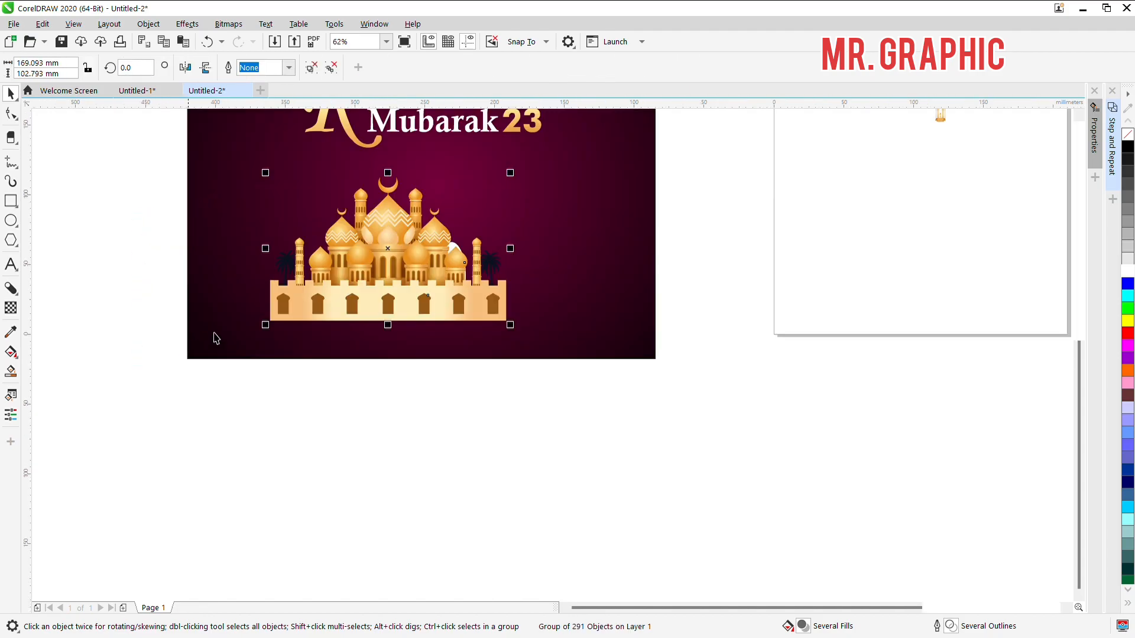
Step: Enlarge the mosque group to about 214 × 130 mm and align it with the background's bottom and left edges
drag(265, 324, 203, 362)
drag(440, 321, 429, 324)
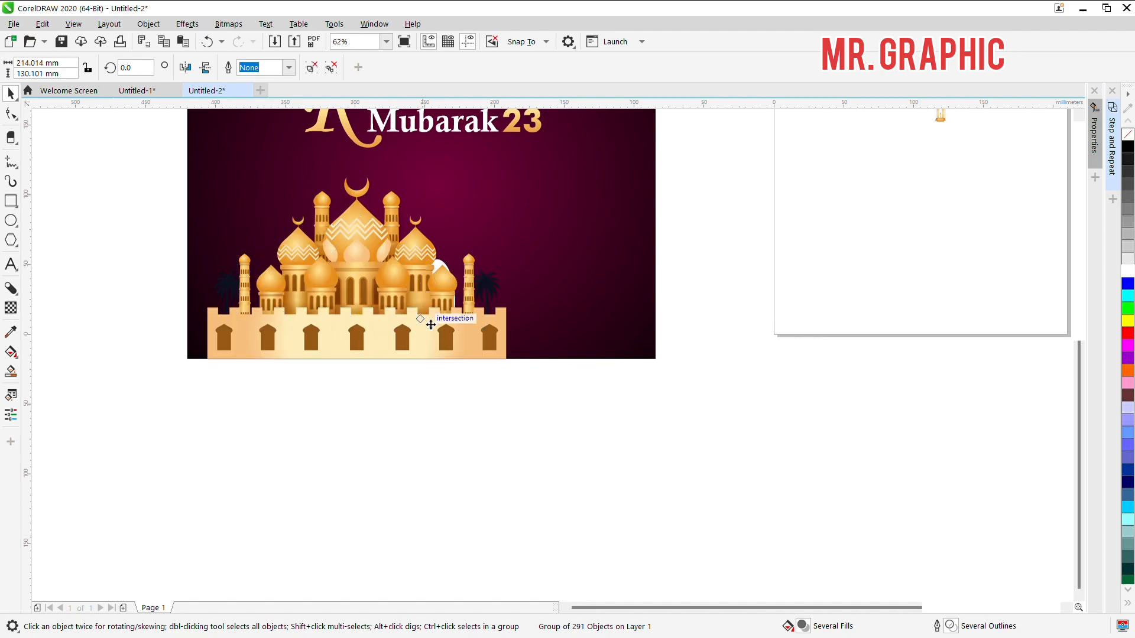
shift+click(568, 297)
key(l)
click(438, 328)
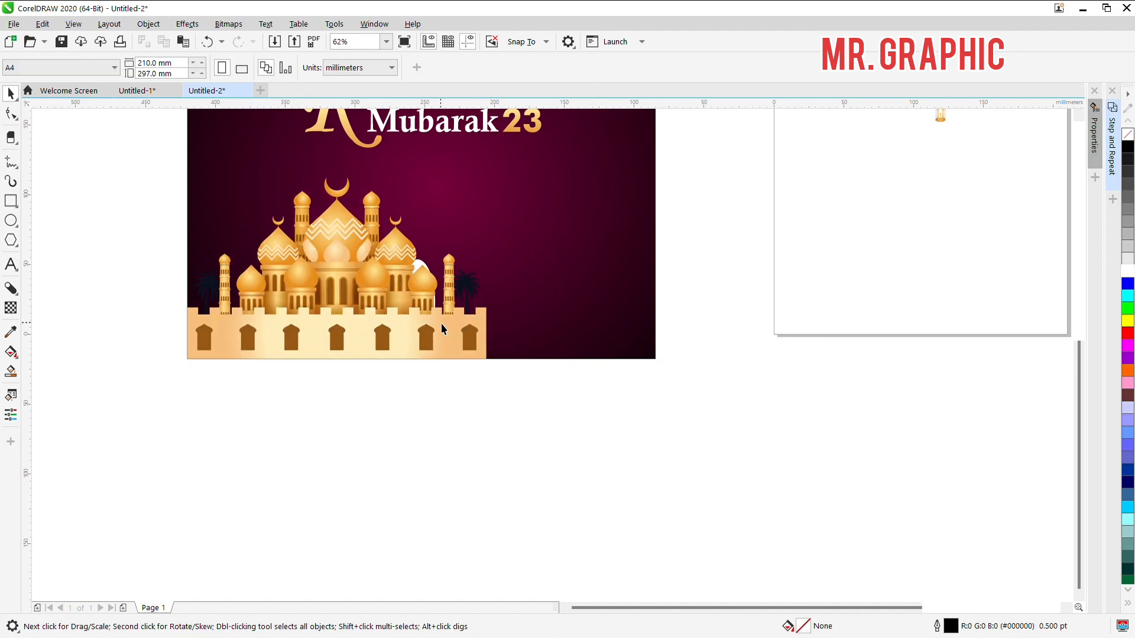
Step: Enlarge the mosque group to 335 × 203.65 mm to span the background's width and align it with the background's bottom edge
scroll(460, 350, down, 1)
drag(474, 256, 575, 200)
scroll(572, 359, up, 2)
drag(580, 349, 548, 337)
scroll(583, 316, down, 2)
shift+click(537, 330)
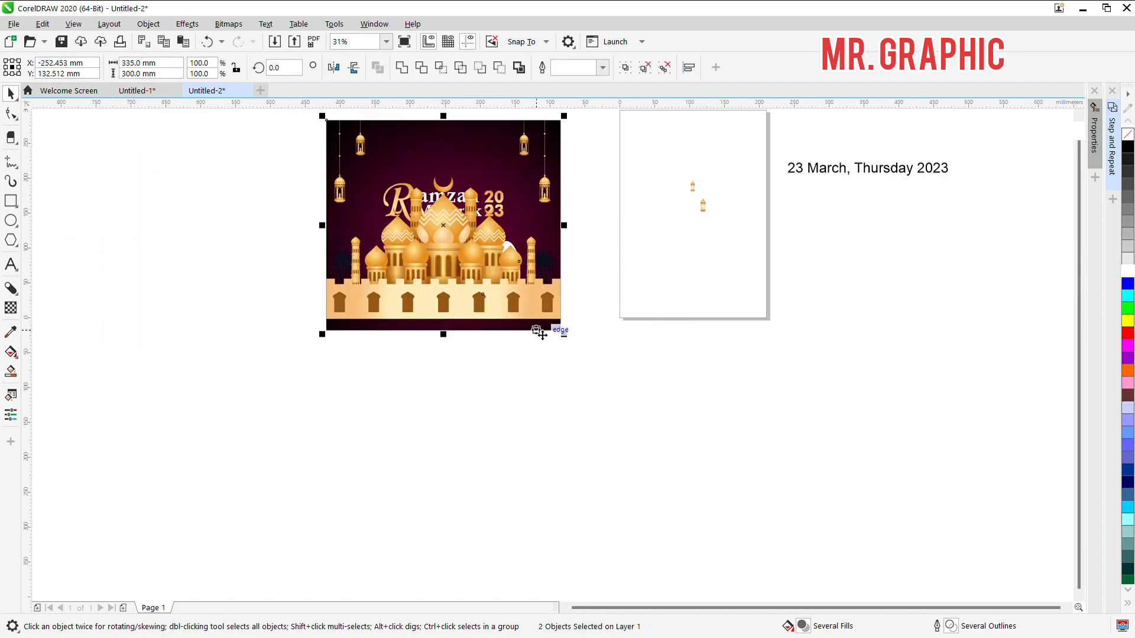
key(b)
click(629, 392)
scroll(501, 254, up, 2)
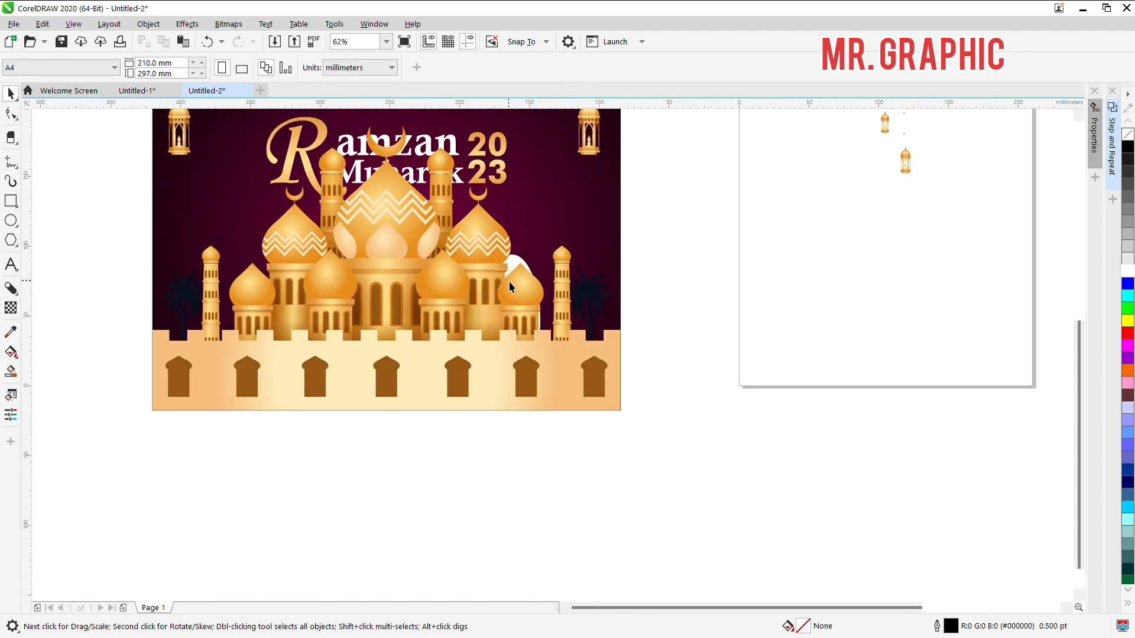
Step: Ungroup the mosque artwork and apply the Multiply merge mode to the white-edged shading shape behind the right-hand small dome
click(514, 286)
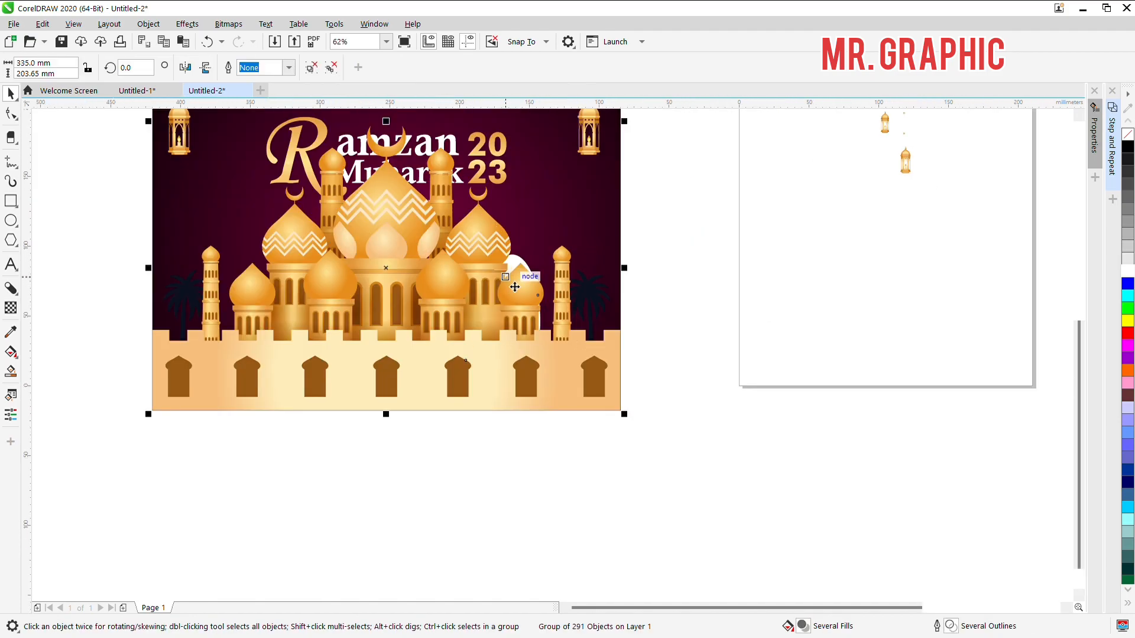
click(727, 239)
key(ctrl+z)
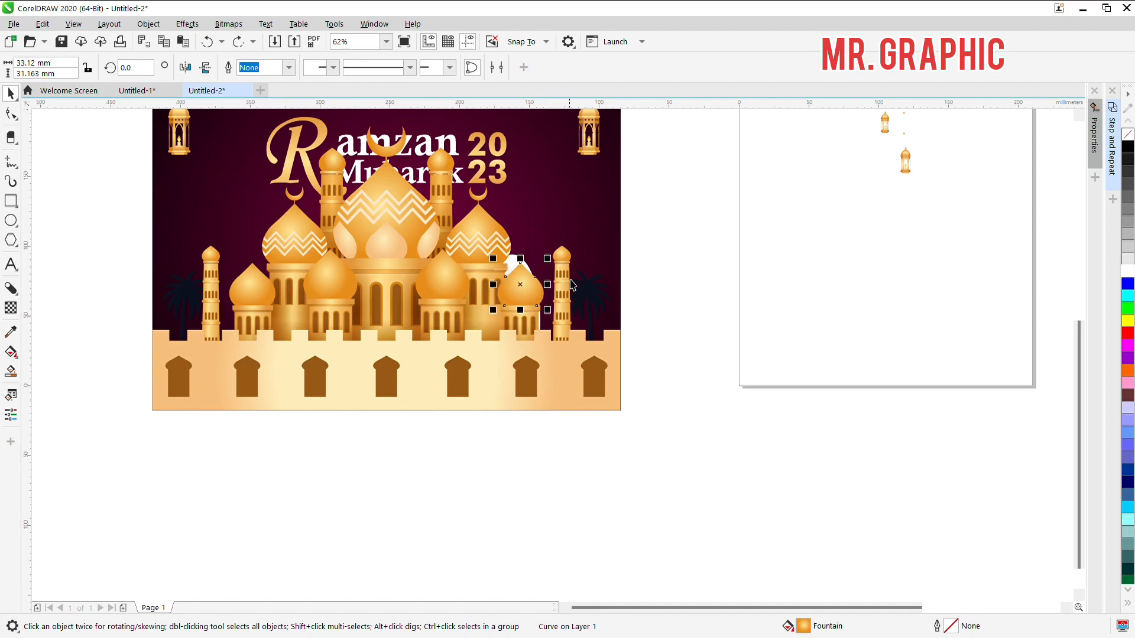
key(Escape)
scroll(494, 250, up, 2)
click(607, 221)
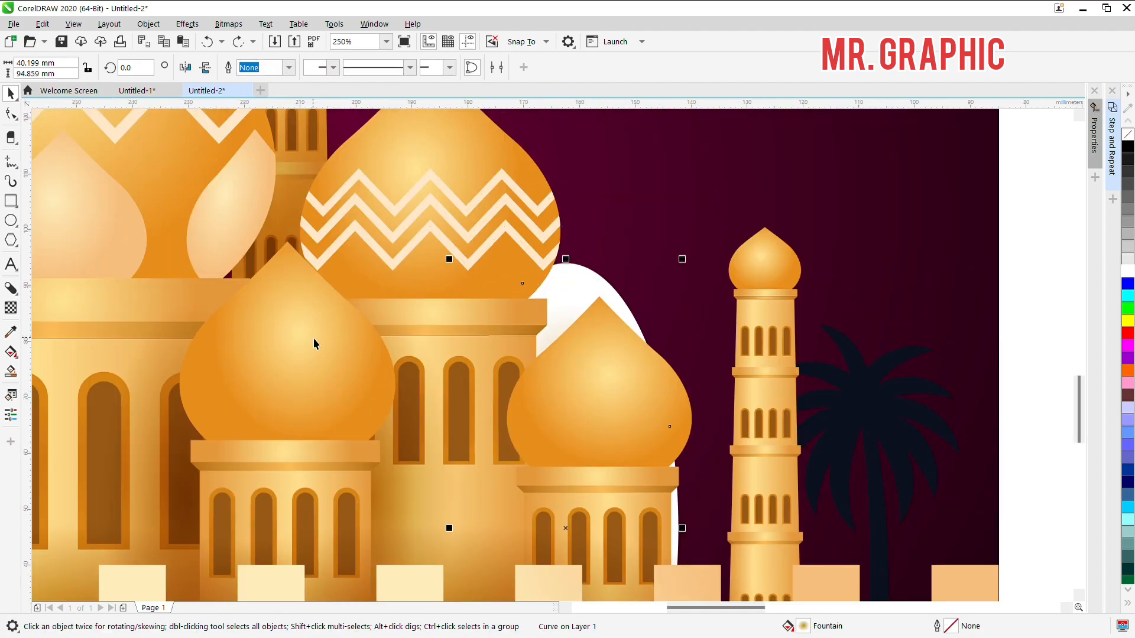
click(11, 308)
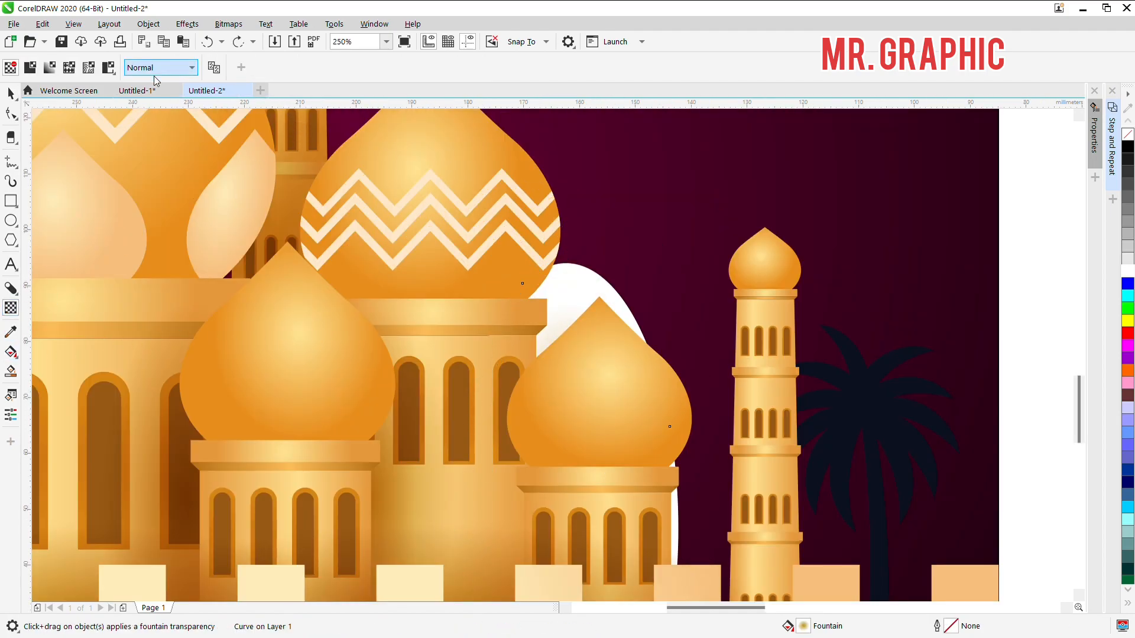
click(147, 134)
scroll(539, 188, down, 1)
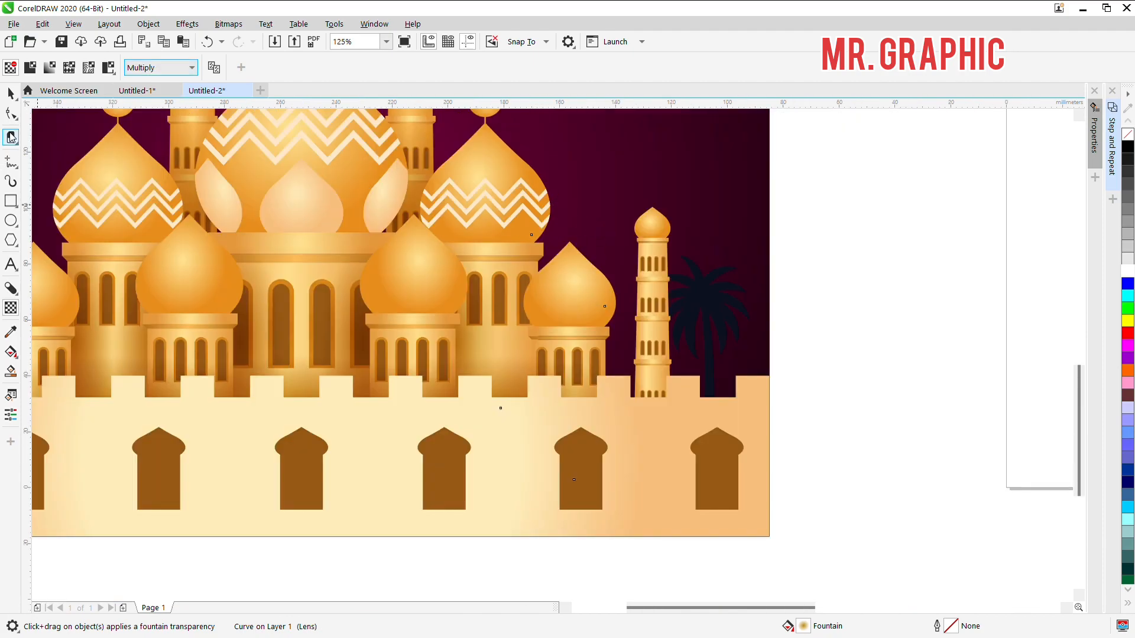
click(11, 93)
scroll(471, 233, down, 1)
click(633, 253)
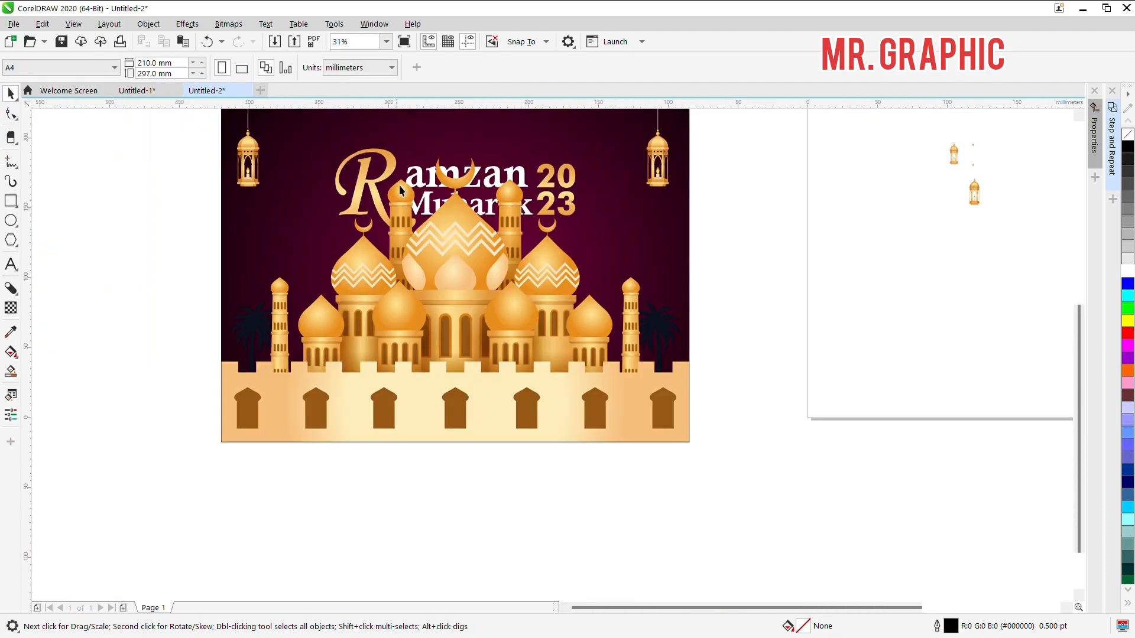
scroll(440, 241, down, 1)
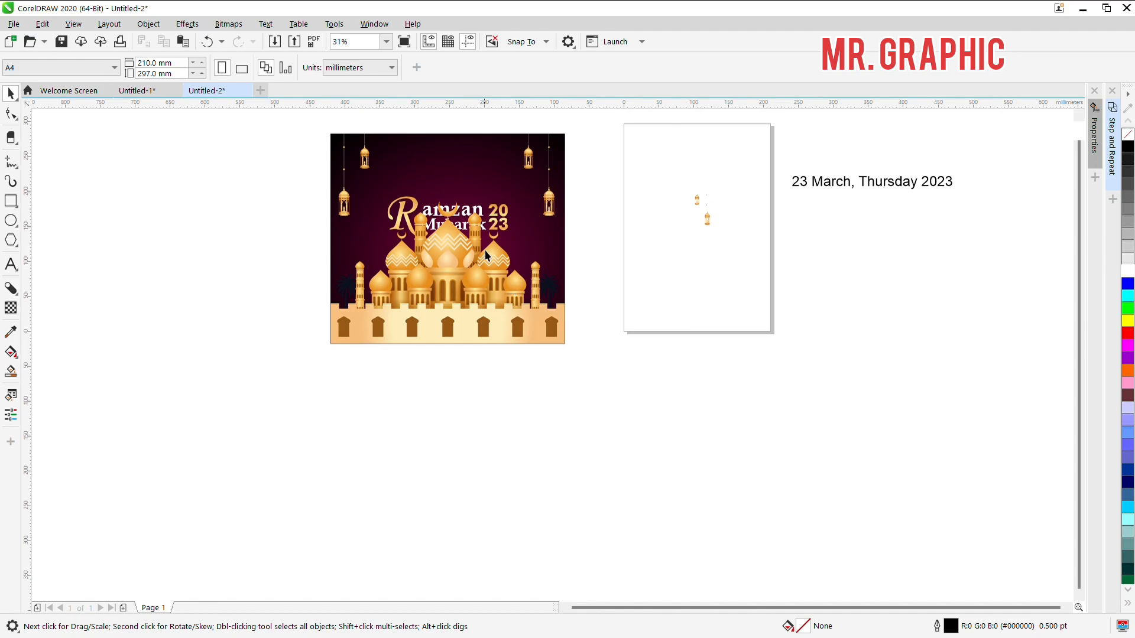
drag(288, 208, 323, 128)
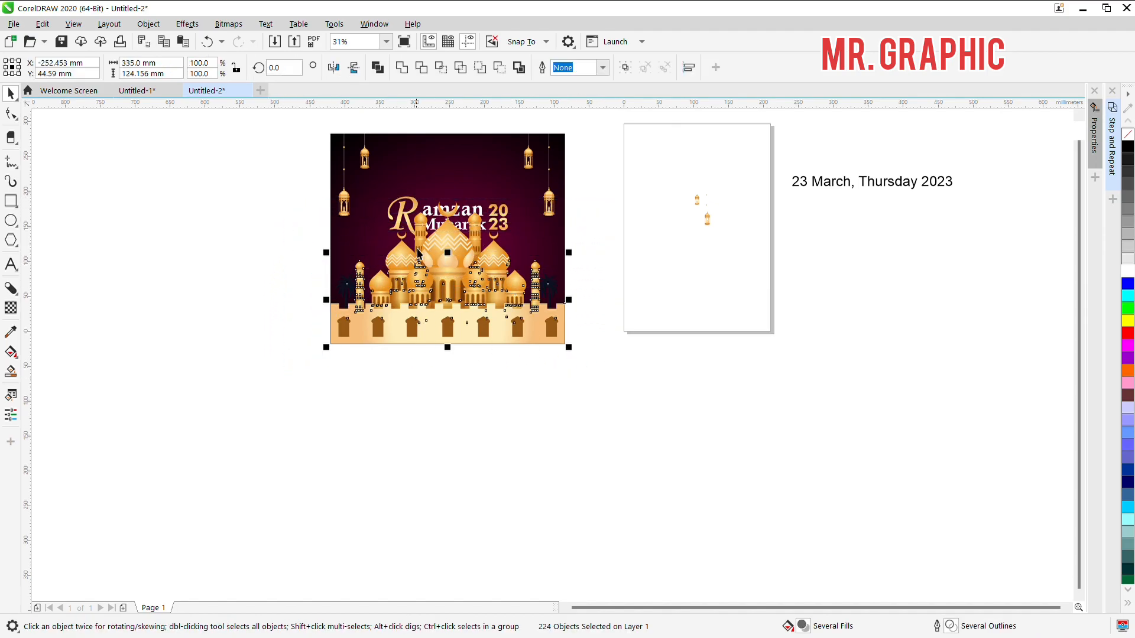
scroll(451, 269, up, 1)
click(185, 198)
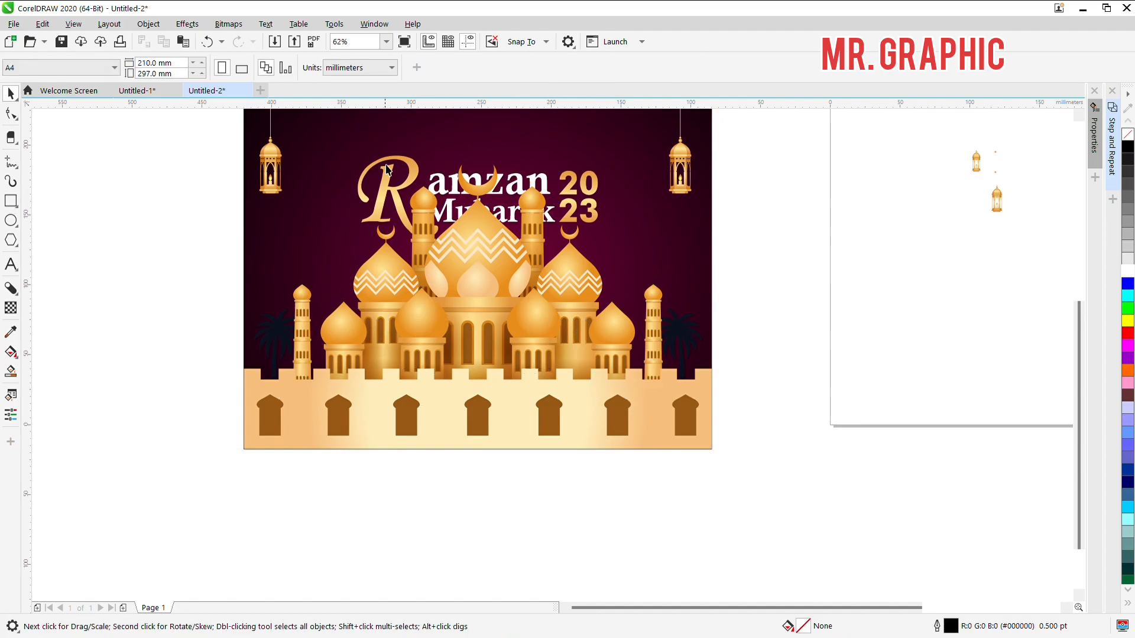
Step: Move the whole title lettering, including the 20 23 text, straight up so it sits above the mosque's central crescent
click(411, 185)
scroll(457, 189, up, 1)
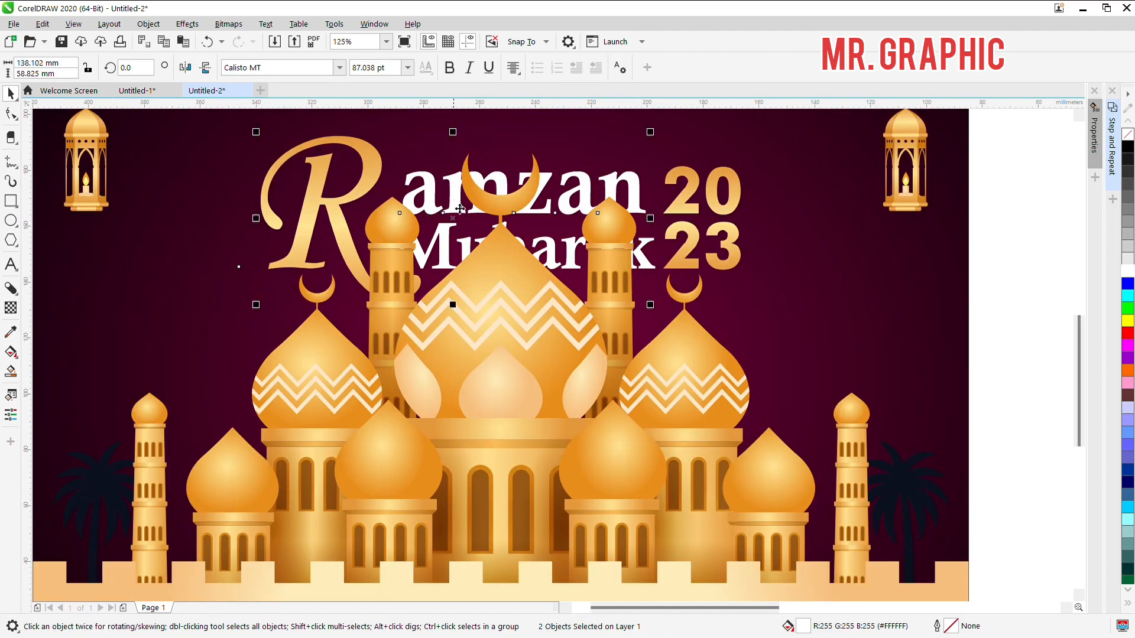
shift+click(476, 245)
shift+click(685, 235)
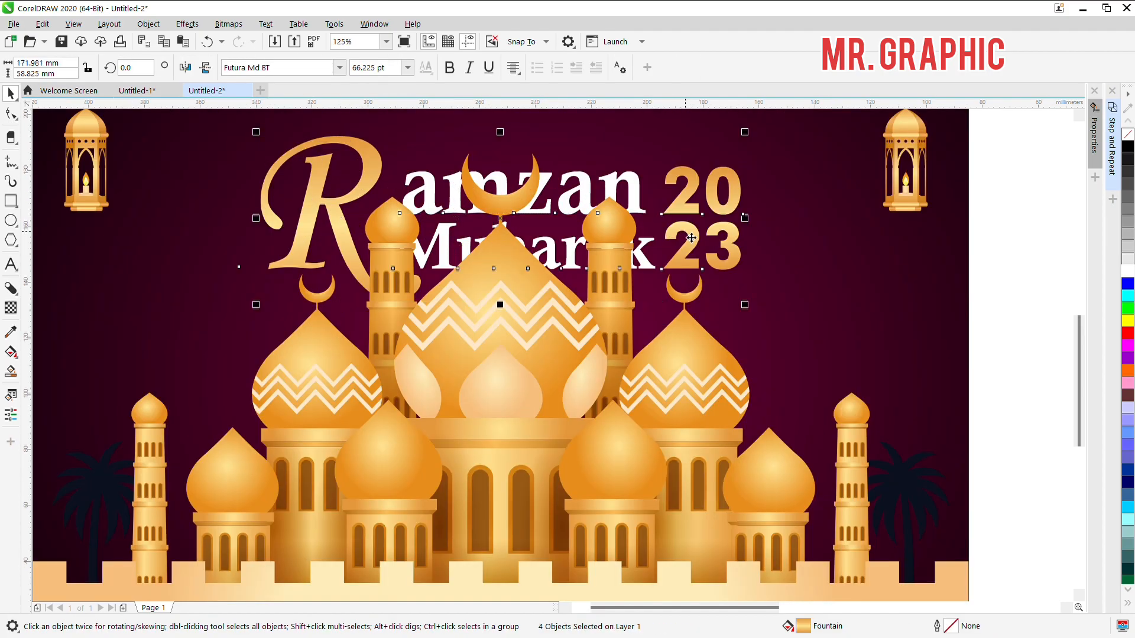
scroll(685, 235, down, 1)
drag(678, 222, 677, 148)
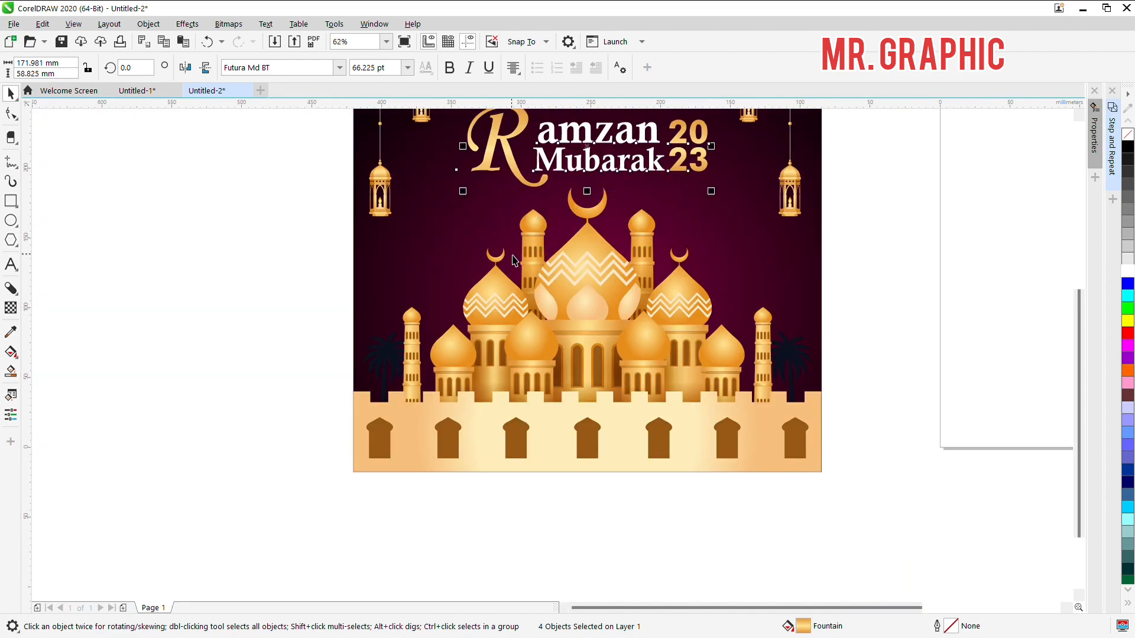
Step: Select all the loose mosque pieces beneath the title and group them
scroll(512, 198, down, 1)
drag(380, 213, 649, 365)
drag(691, 398, 691, 398)
drag(589, 330, 591, 344)
key(ctrl+z)
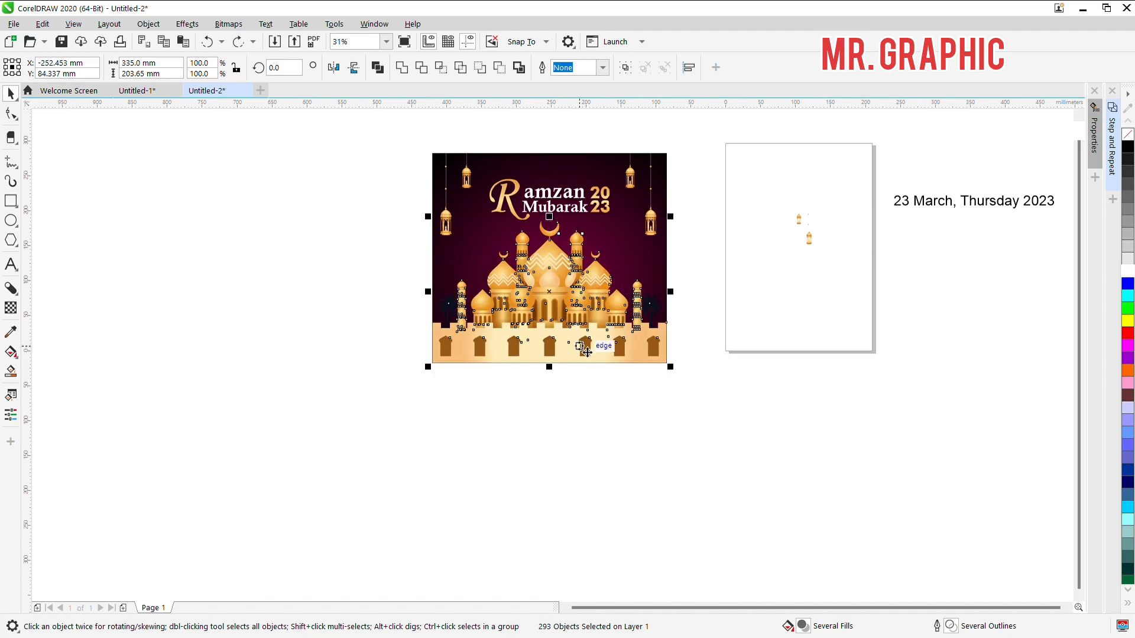
click(680, 396)
drag(614, 265, 612, 280)
drag(717, 411, 382, 225)
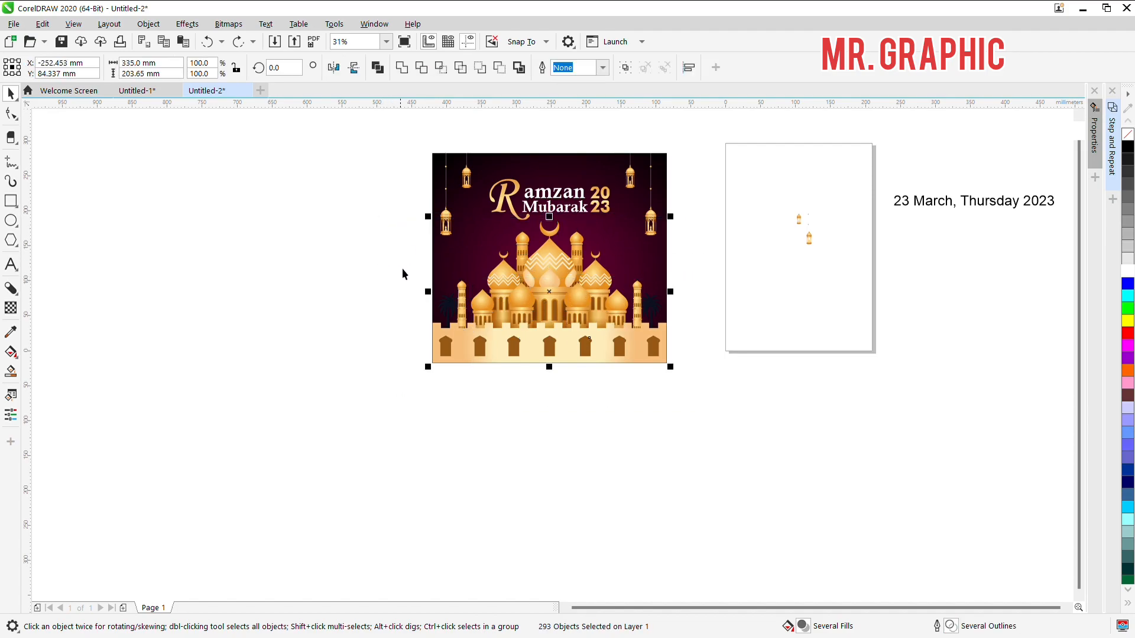
key(ctrl+g)
key(Escape)
Step: Enlarge the title lettering proportionally to about 198 × 68 mm, keeping it between the upper lanterns
scroll(507, 202, up, 1)
scroll(498, 237, down, 2)
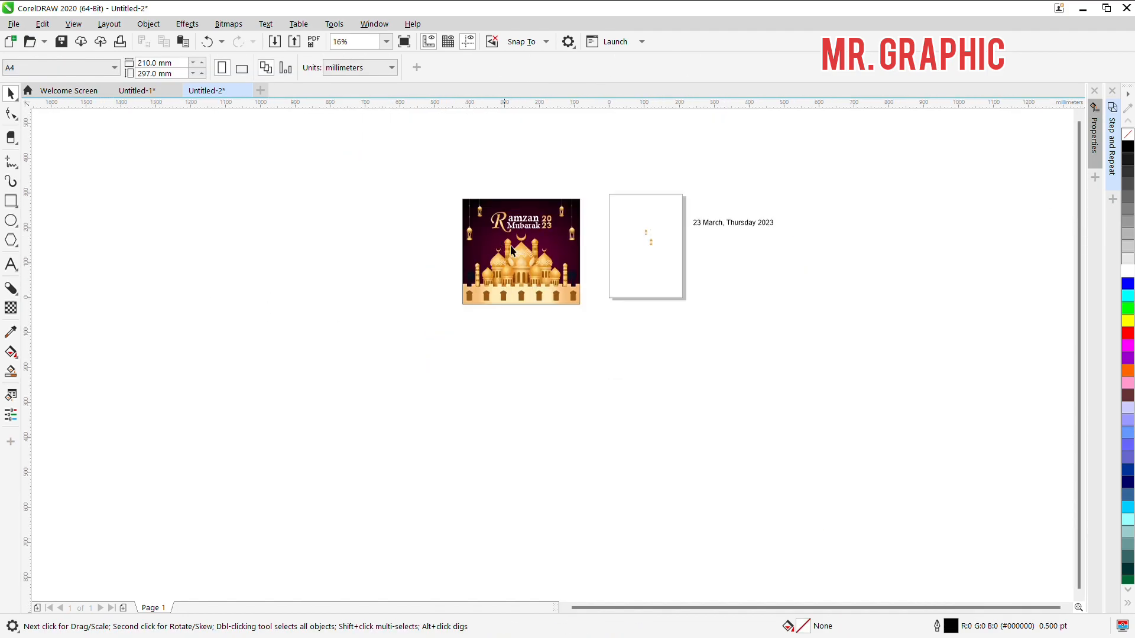
drag(809, 340, 810, 325)
key(Escape)
scroll(413, 201, up, 1)
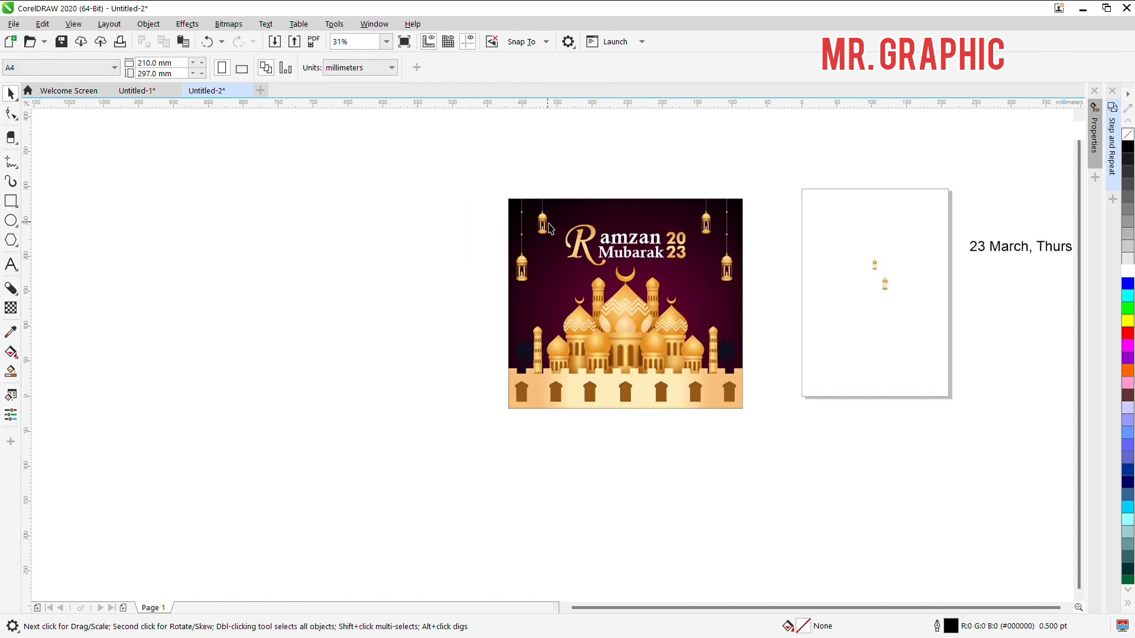
drag(559, 169, 704, 294)
scroll(671, 264, up, 3)
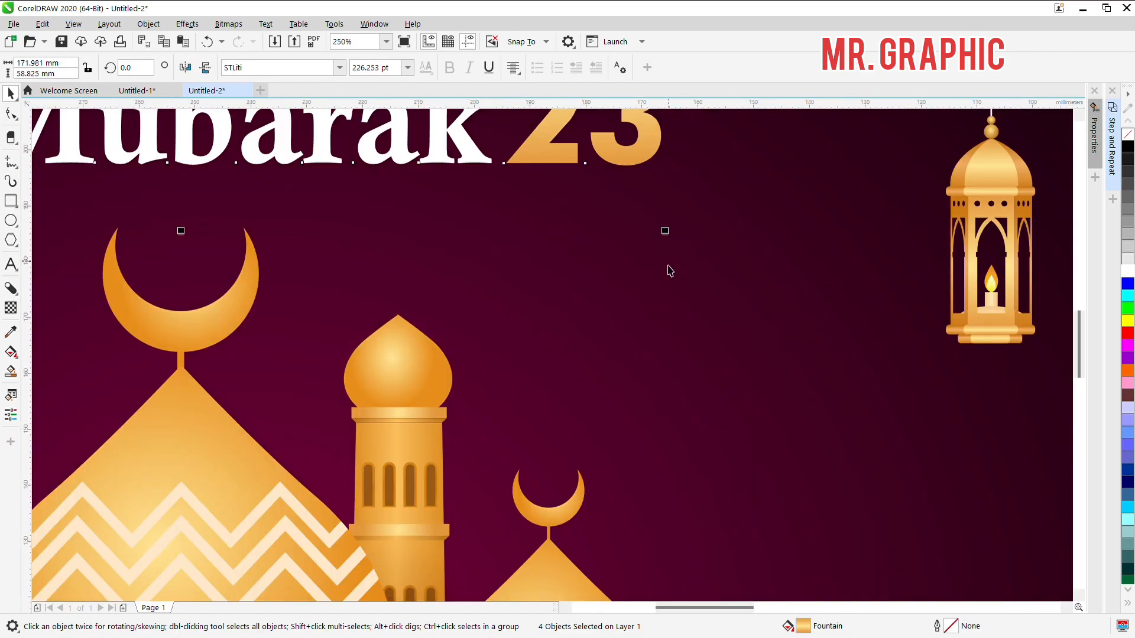
scroll(655, 247, down, 2)
drag(655, 247, 689, 256)
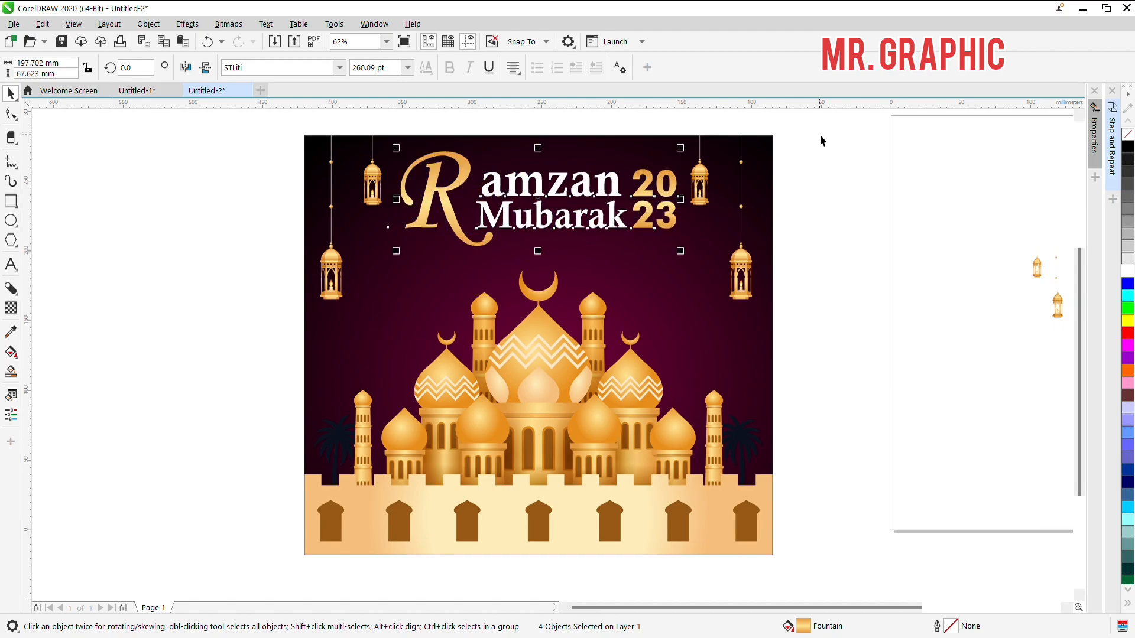
Step: Nudge the gold 20 23 text slightly to the right, away from the white words
key(Escape)
scroll(603, 219, up, 2)
click(716, 231)
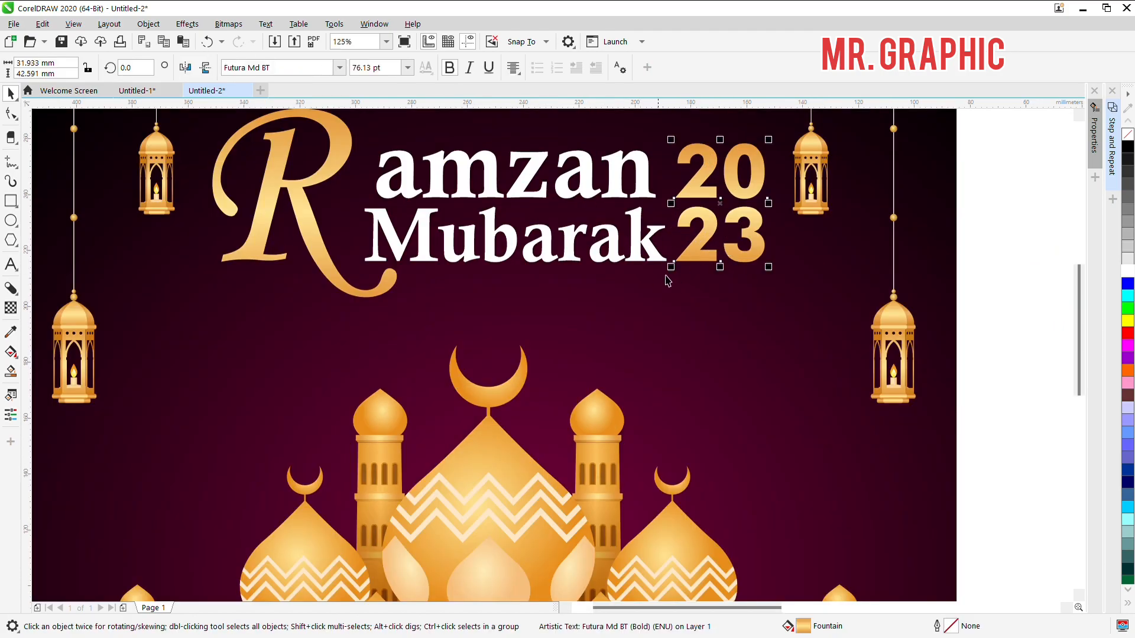
key(Right)
key(Right)
key(Right)
key(Right)
key(Right)
key(Right)
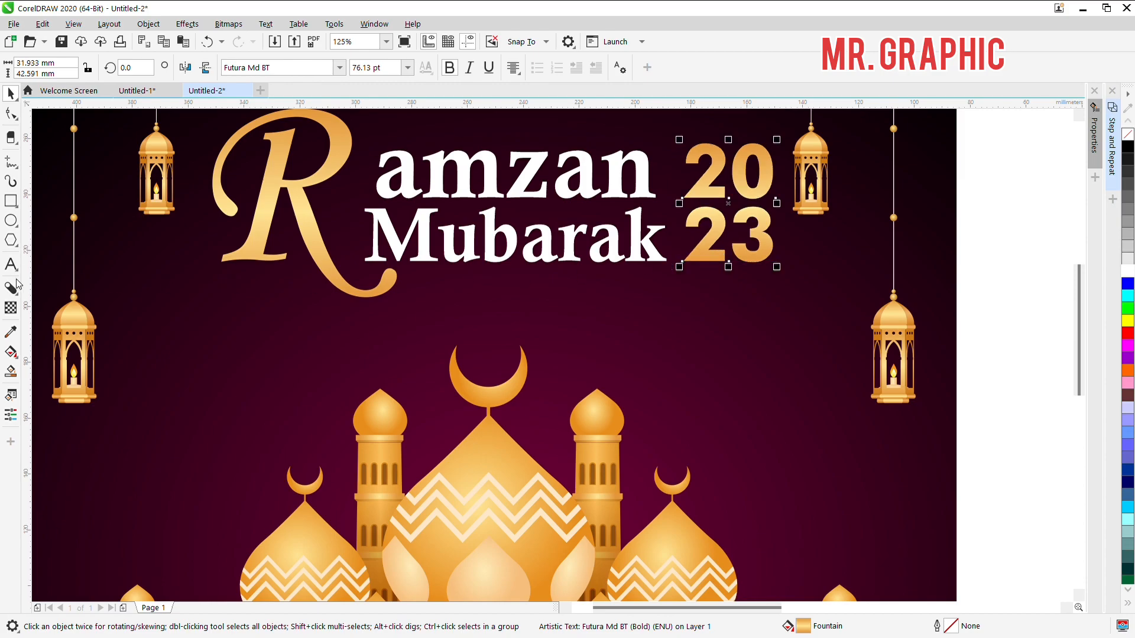
Step: Add a black block shadow about 11 mm deep extending left from the 20 23 text and break it apart from the text
click(11, 288)
scroll(810, 193, up, 2)
drag(813, 198, 753, 209)
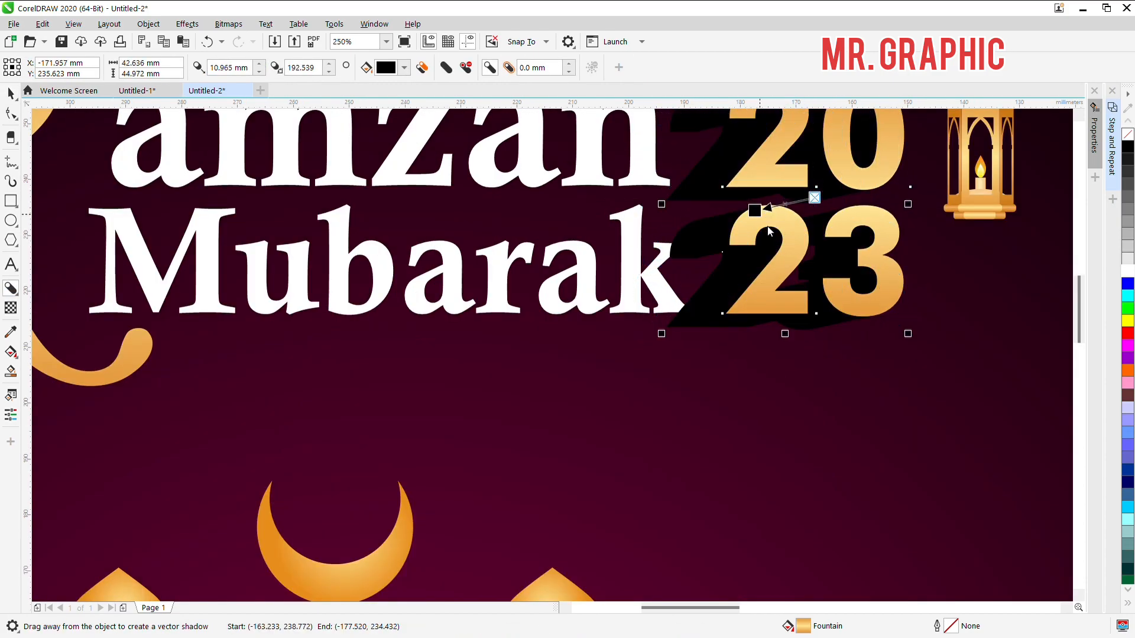
scroll(751, 236, down, 2)
key(space)
key(ctrl+k)
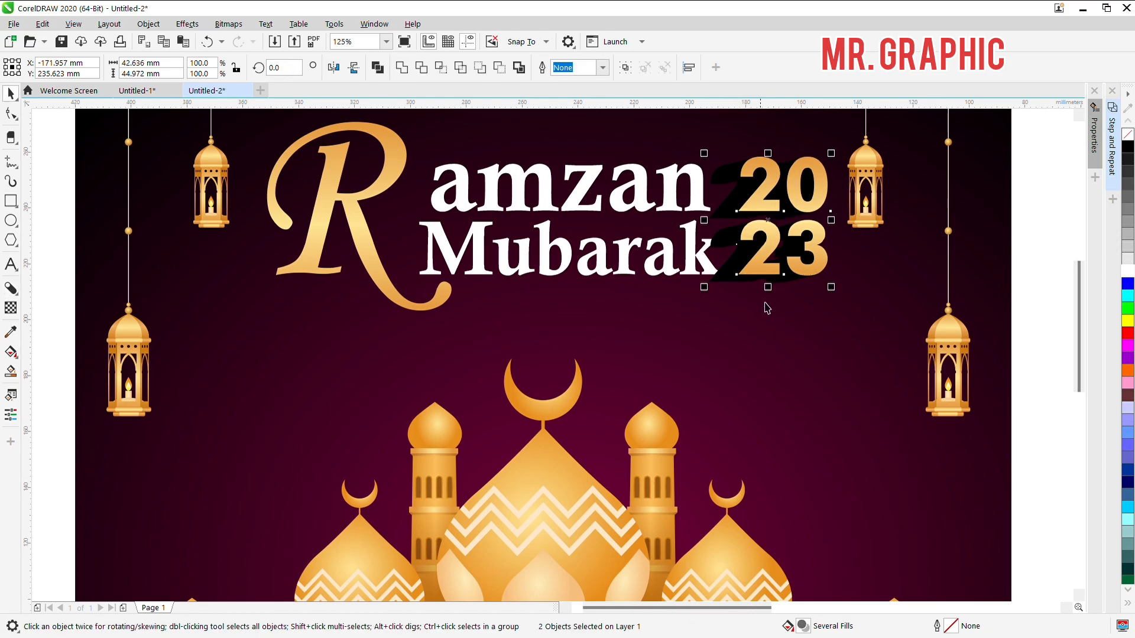
click(785, 318)
click(725, 241)
key(Left)
key(Left)
key(ctrl+z)
key(ctrl+z)
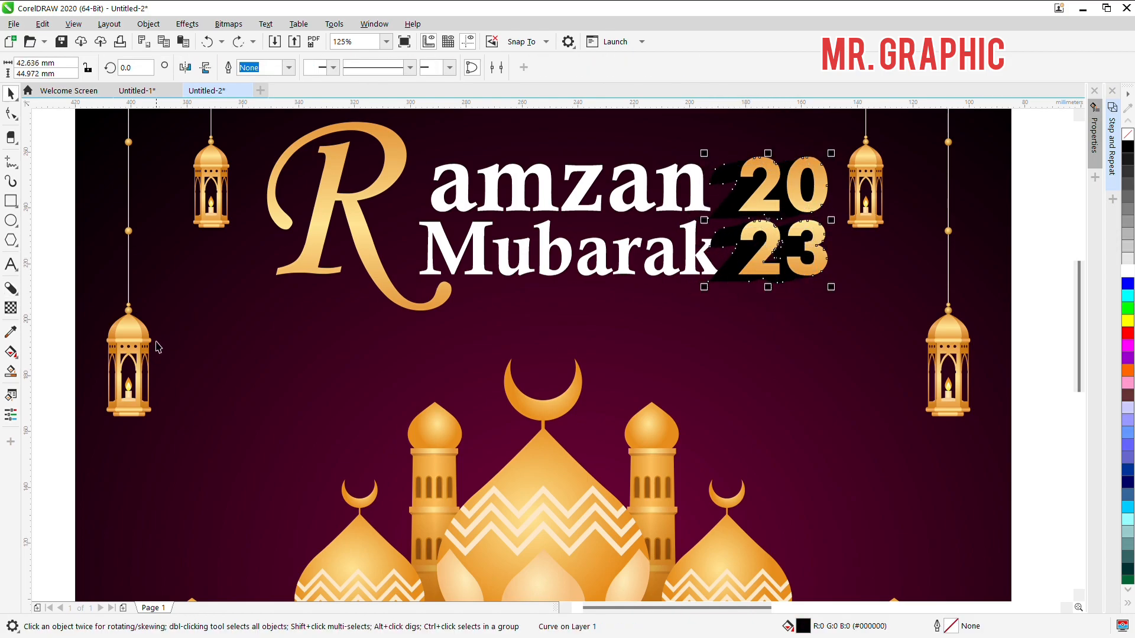
Step: Apply a fountain transparency to the separated 20 23 shadow so it fades out toward the word Mubarak
click(10, 309)
drag(934, 163, 689, 230)
scroll(763, 241, up, 1)
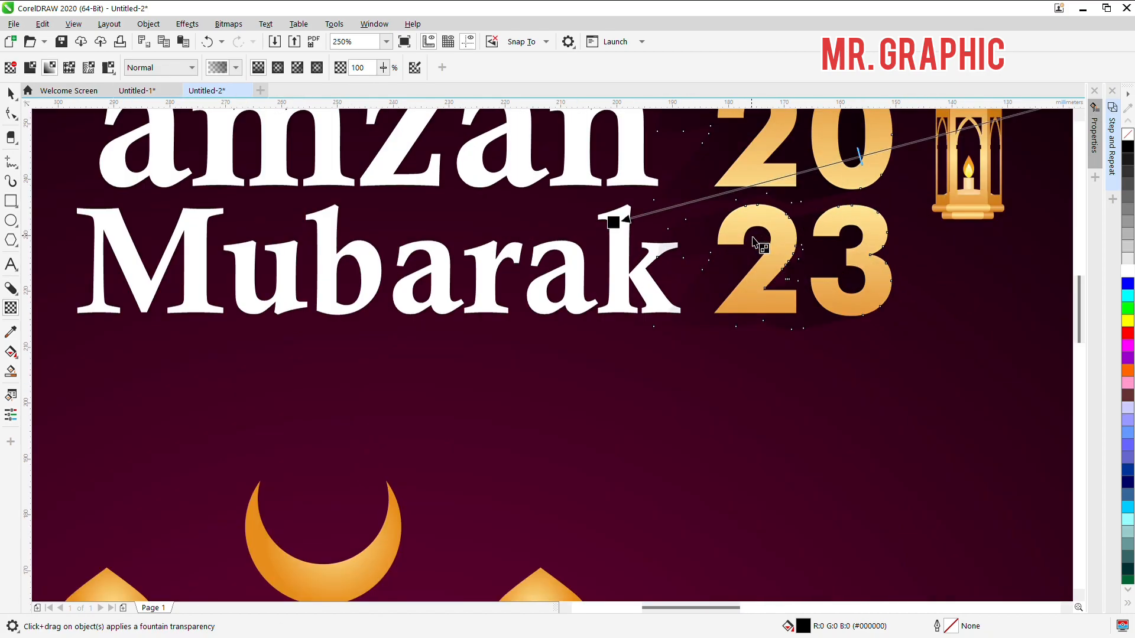
key(space)
scroll(698, 302, down, 1)
key(space)
drag(661, 260, 703, 246)
drag(900, 196, 822, 218)
key(ctrl+z)
key(space)
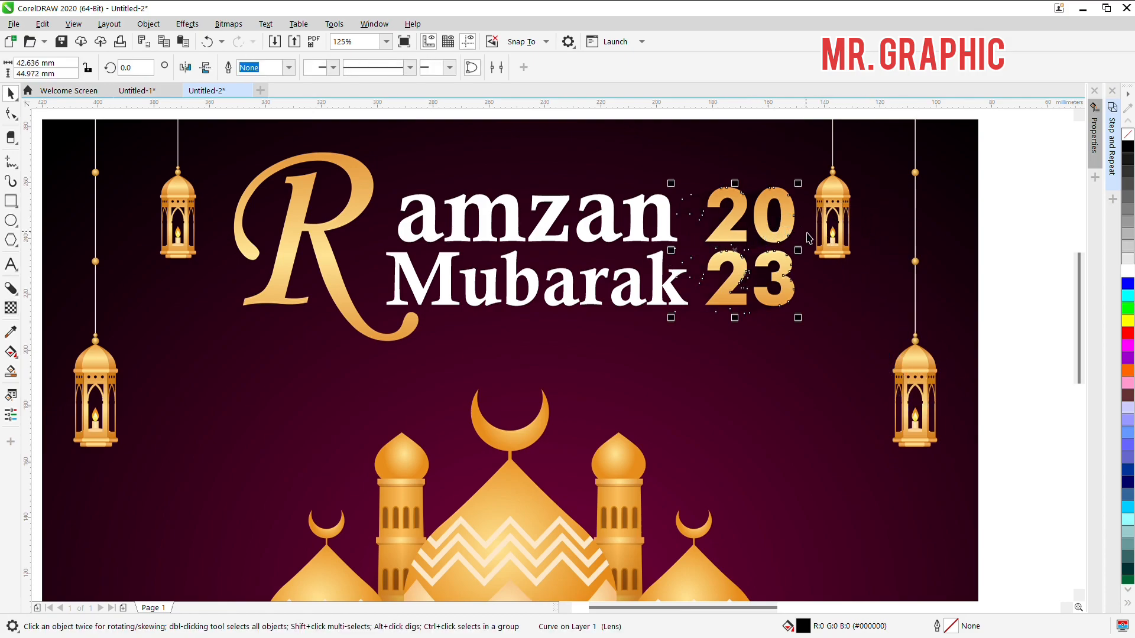
click(337, 257)
click(324, 259)
key(space)
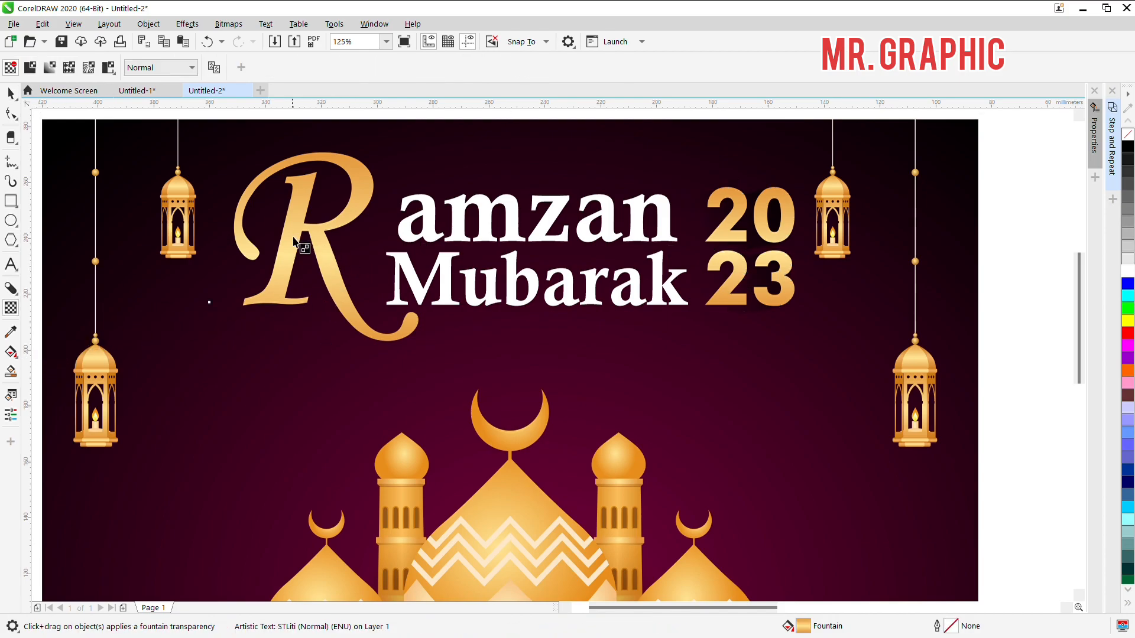
drag(294, 236, 303, 240)
key(space)
key(ctrl+z)
key(space)
Step: Add a black block shadow extending right from the gold letter R and break it apart from the letter
click(10, 288)
drag(294, 242, 346, 251)
key(space)
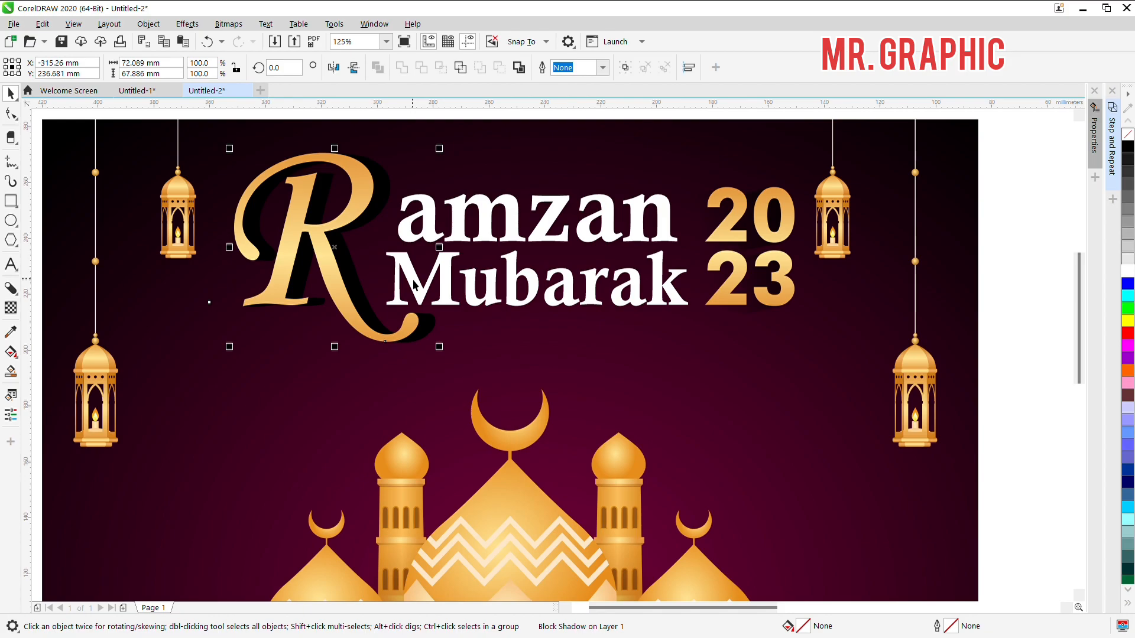
click(383, 404)
key(space)
click(354, 275)
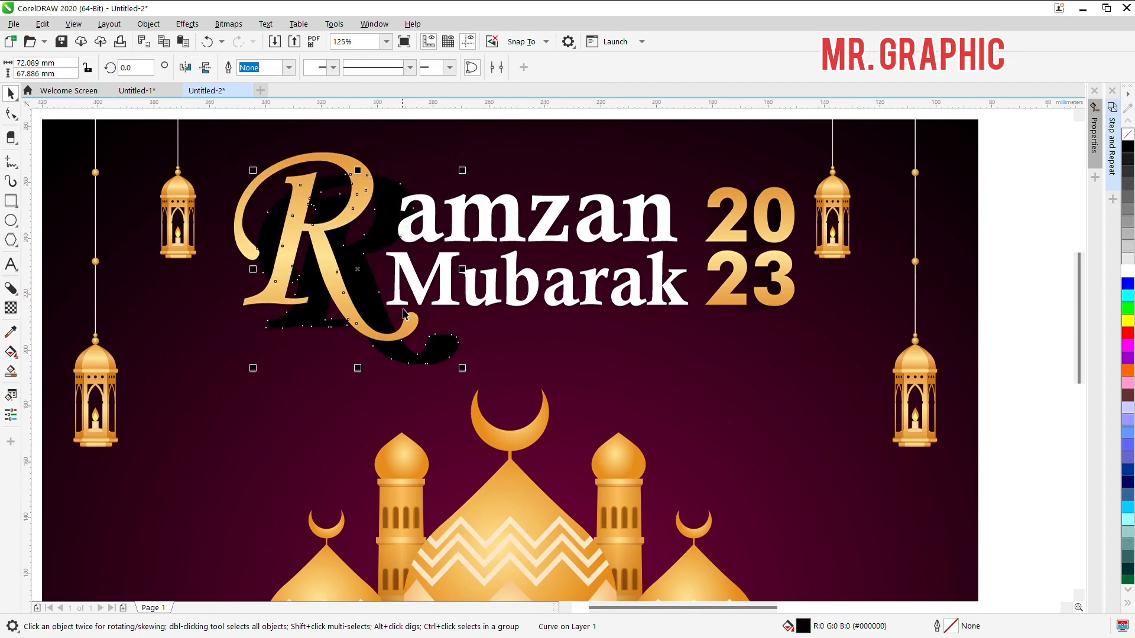
Step: Apply a fountain transparency to the letter R's separated shadow, fading it out toward the white words
click(11, 308)
drag(247, 211, 371, 244)
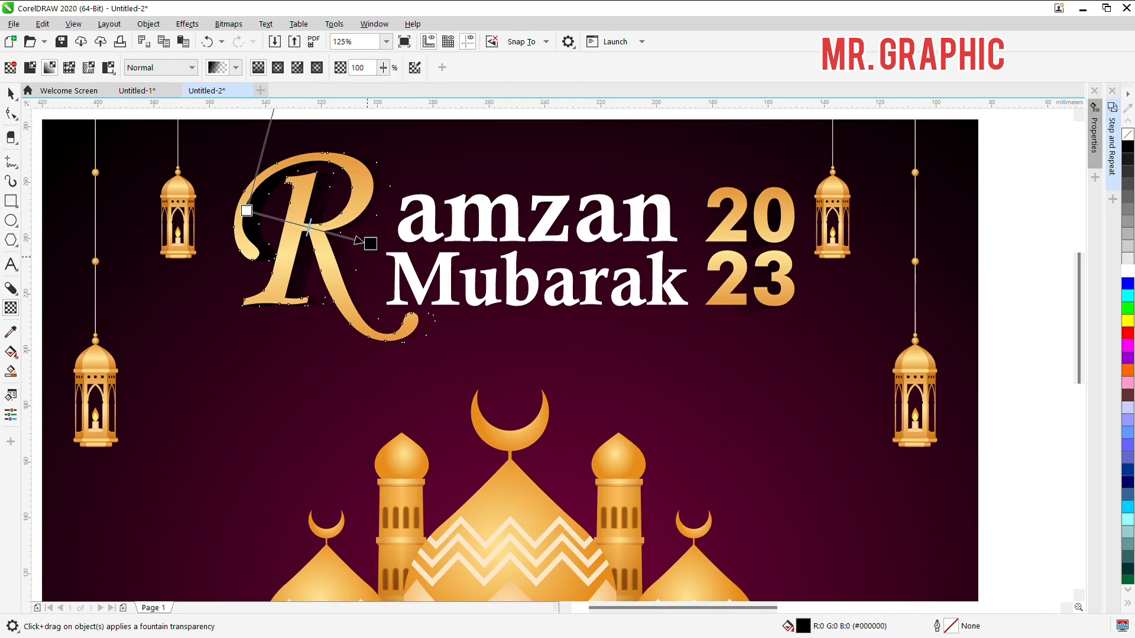
key(space)
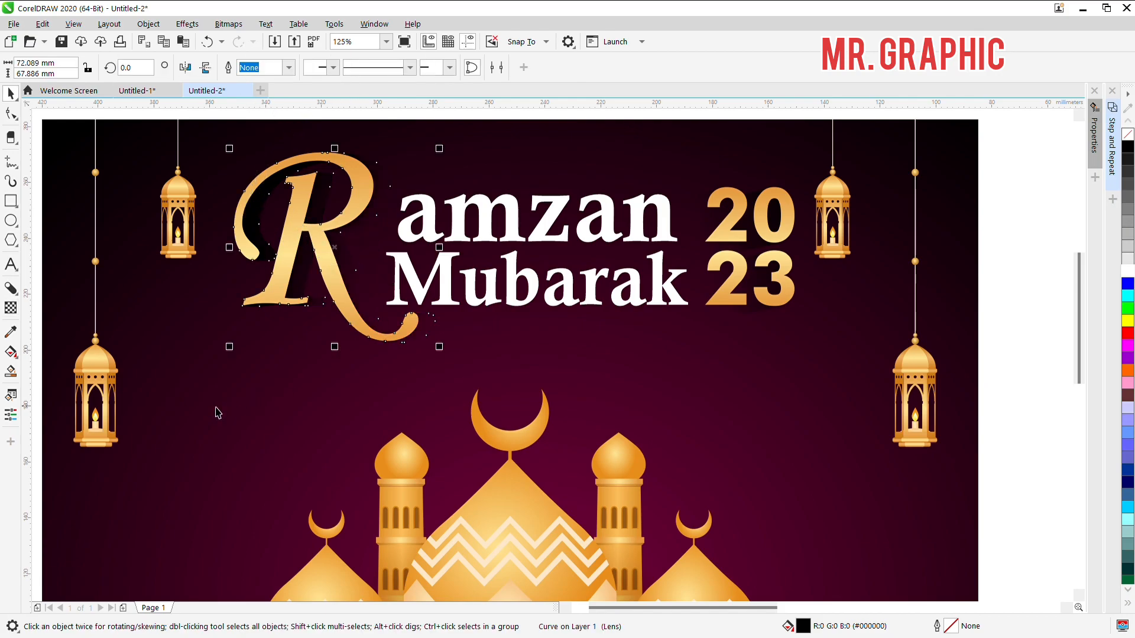
double_click(807, 628)
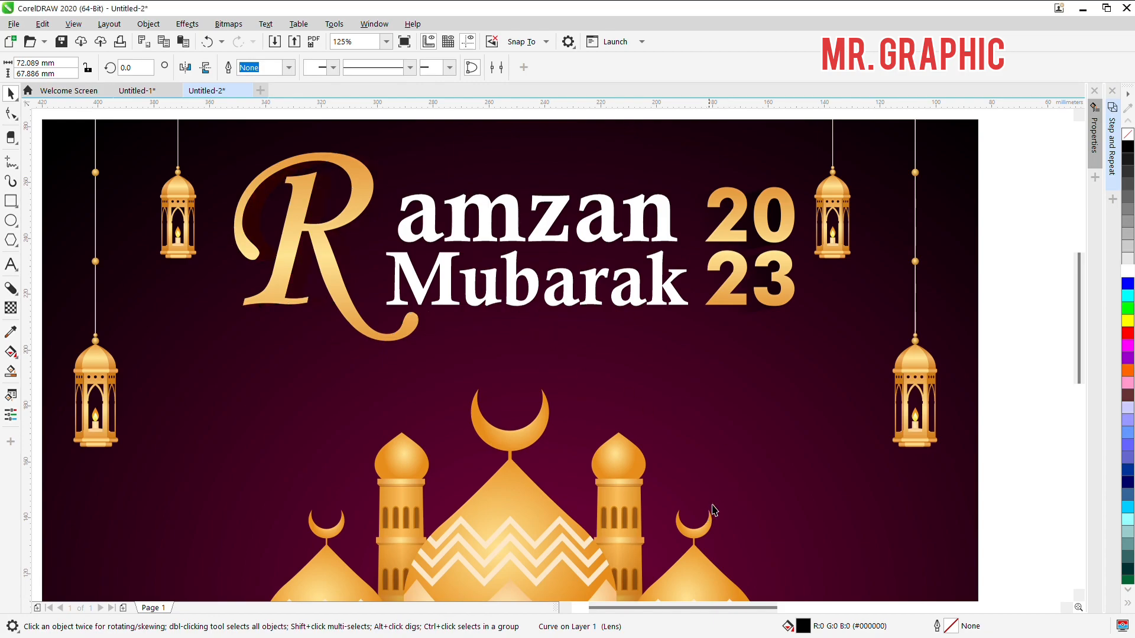
click(805, 393)
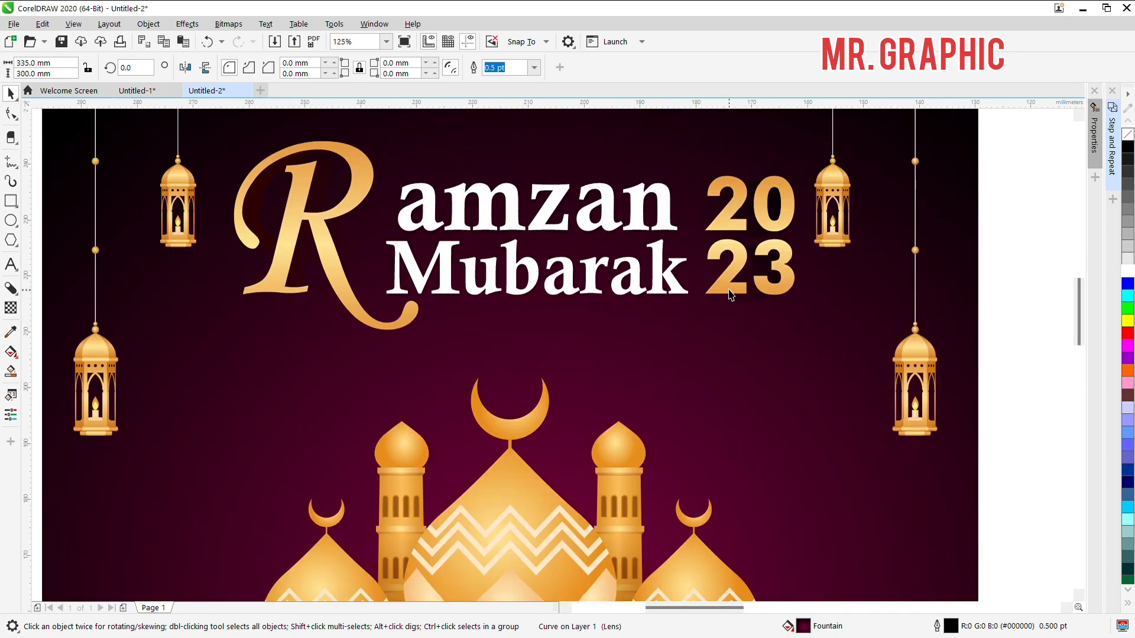
Step: Shift both ends of the 20 23 shadow's fountain transparency farther left to strengthen the shadow near the digits
scroll(728, 290, up, 2)
double_click(766, 335)
scroll(755, 341, down, 1)
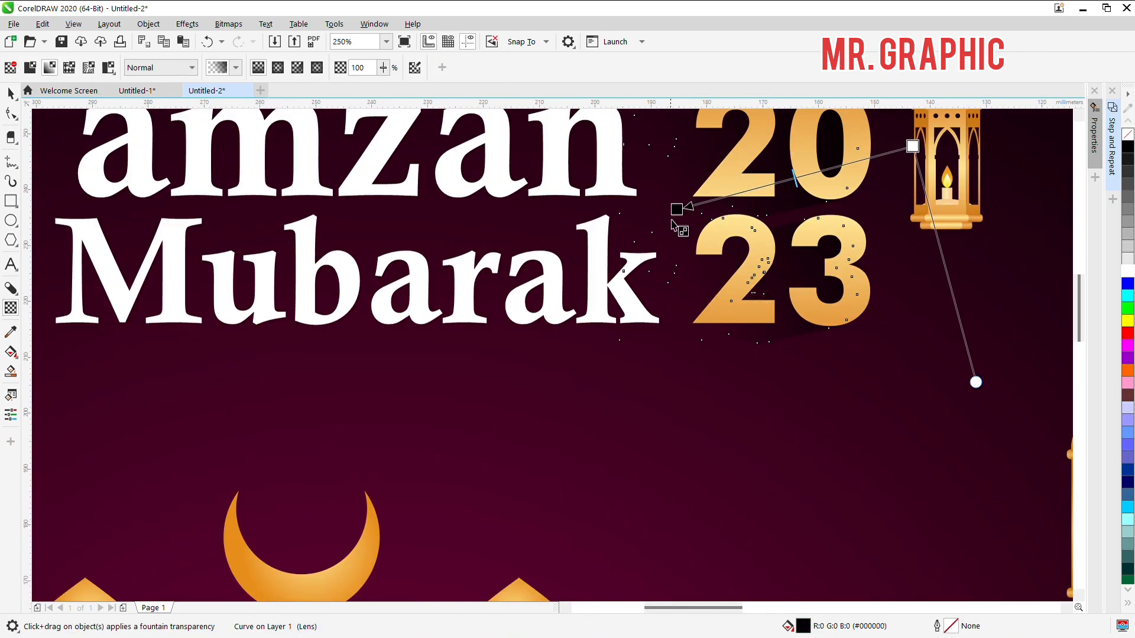
drag(677, 211, 573, 202)
drag(912, 146, 814, 138)
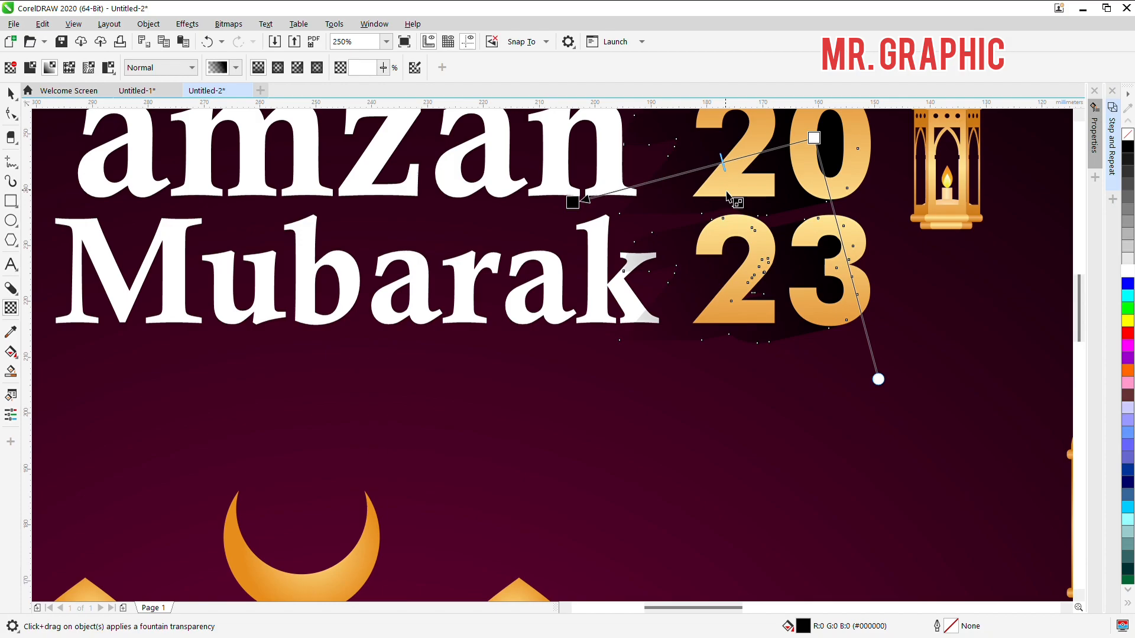
Step: Pull the transparent end of the 20 23 shadow's fountain transparency closer to the digits so the shadow fades out sooner
drag(581, 210, 663, 178)
scroll(794, 195, down, 3)
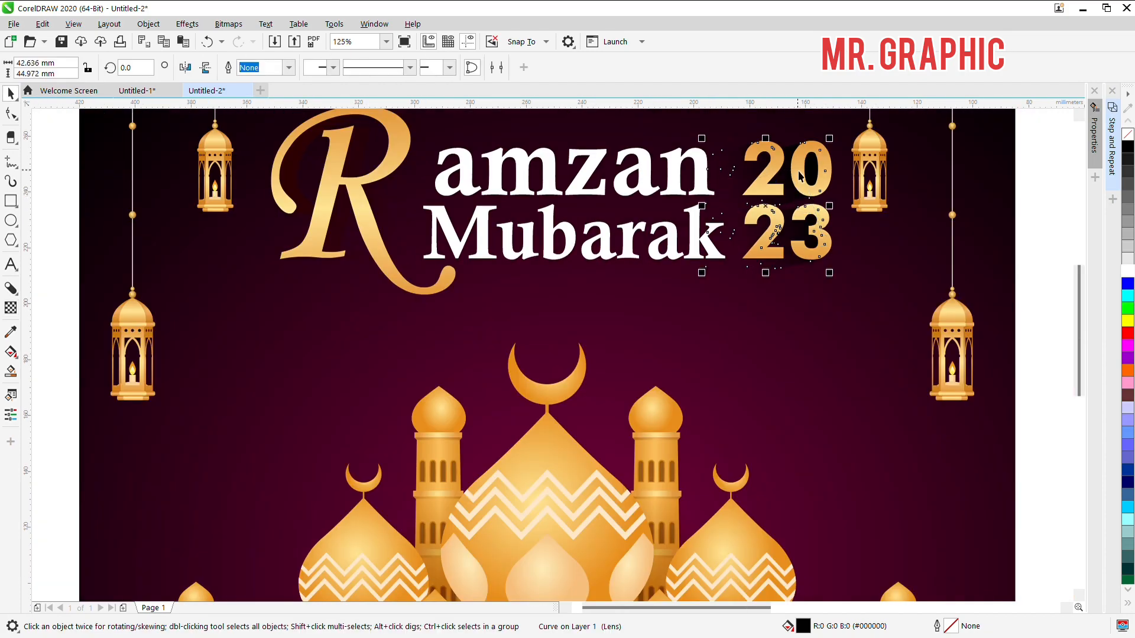
drag(803, 165, 834, 177)
key(space)
scroll(823, 176, up, 6)
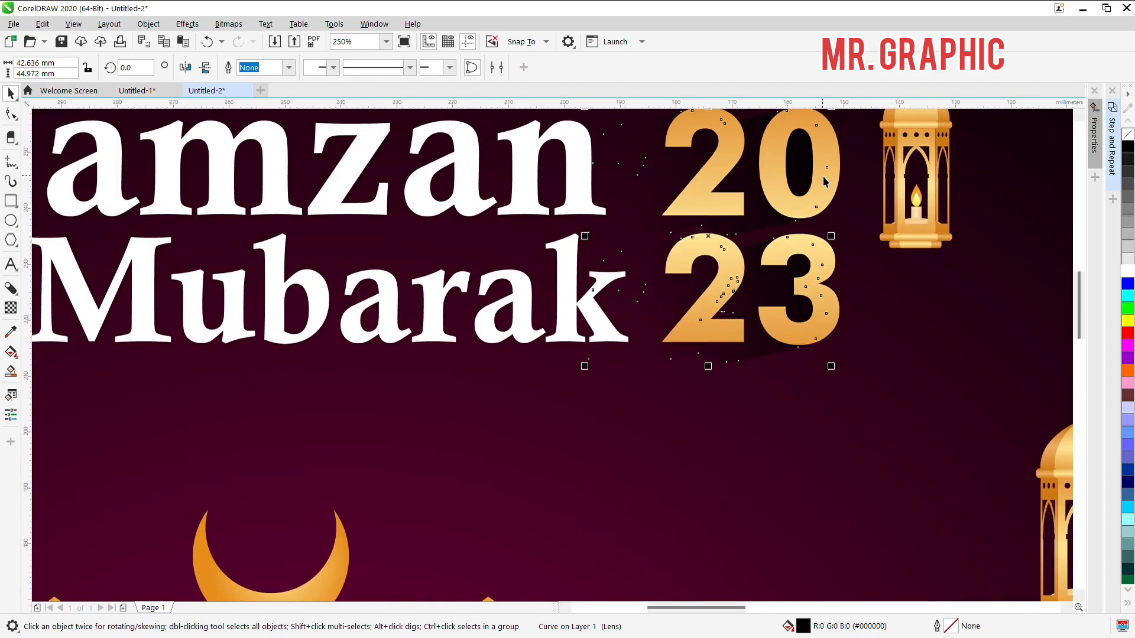
scroll(813, 218, down, 6)
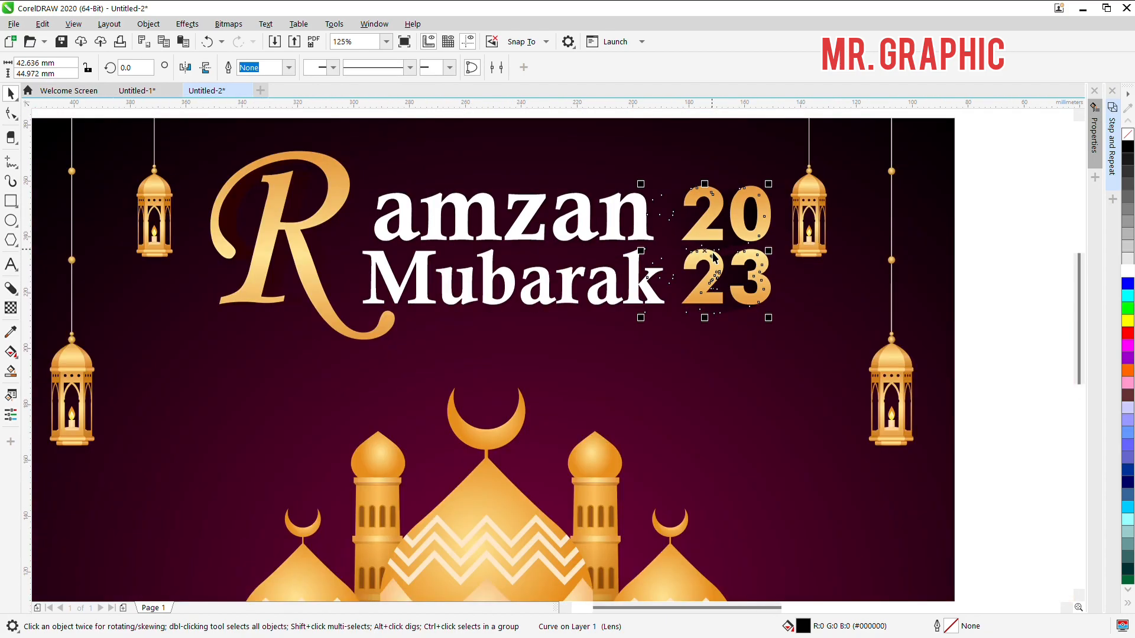
click(975, 188)
scroll(898, 212, down, 3)
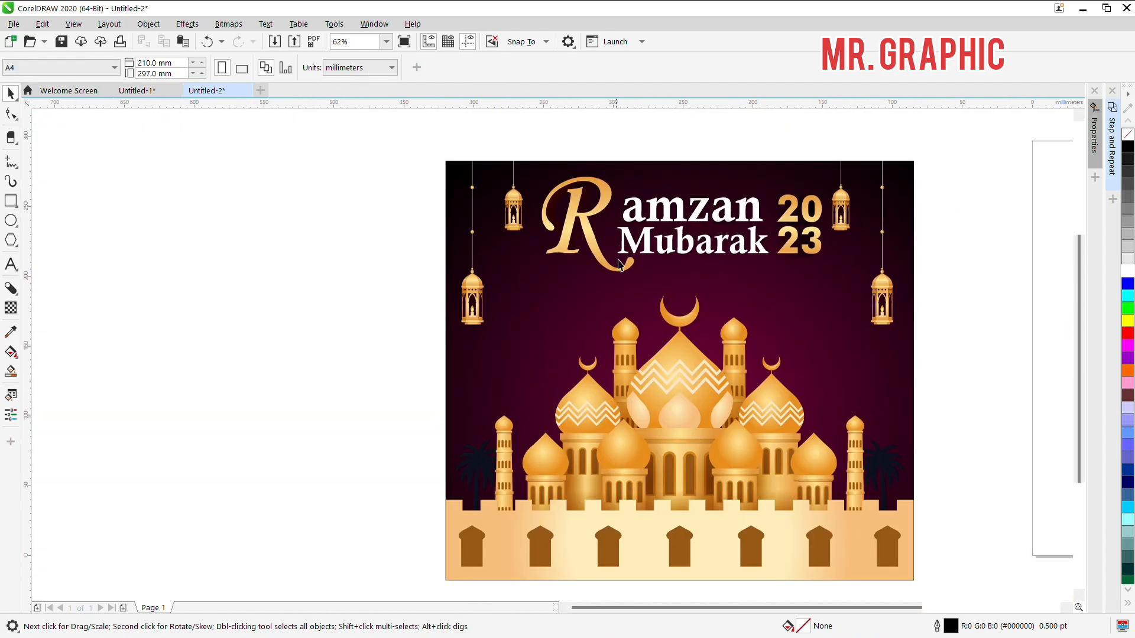
scroll(684, 250, up, 3)
scroll(672, 172, down, 3)
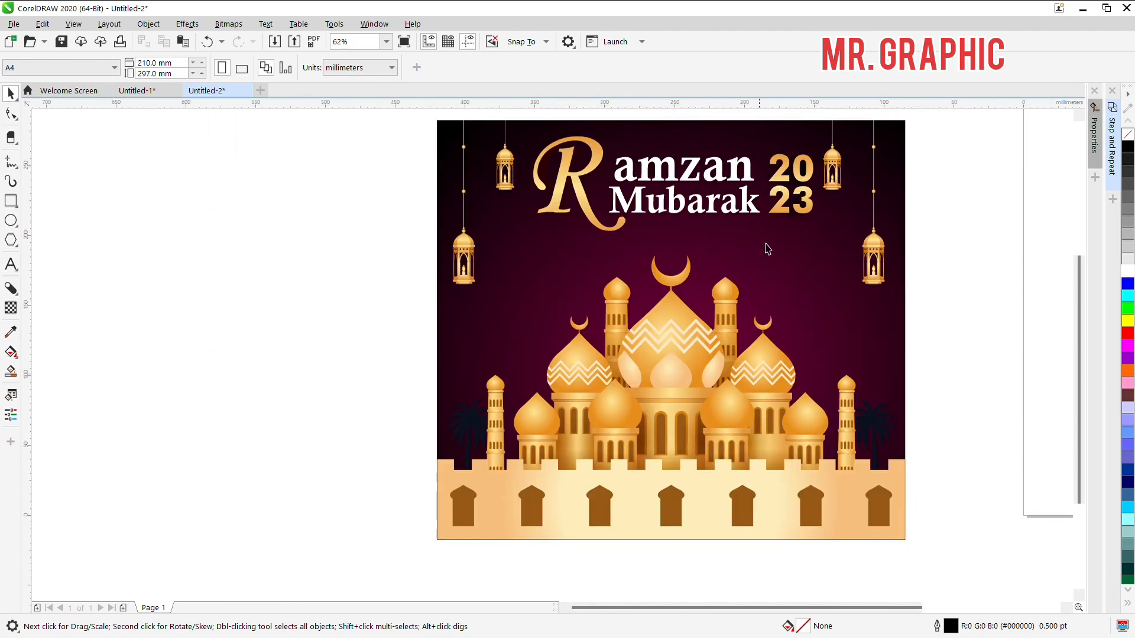
Step: Delete the small leftover graphics lying on the blank page beside the greeting artwork
click(878, 196)
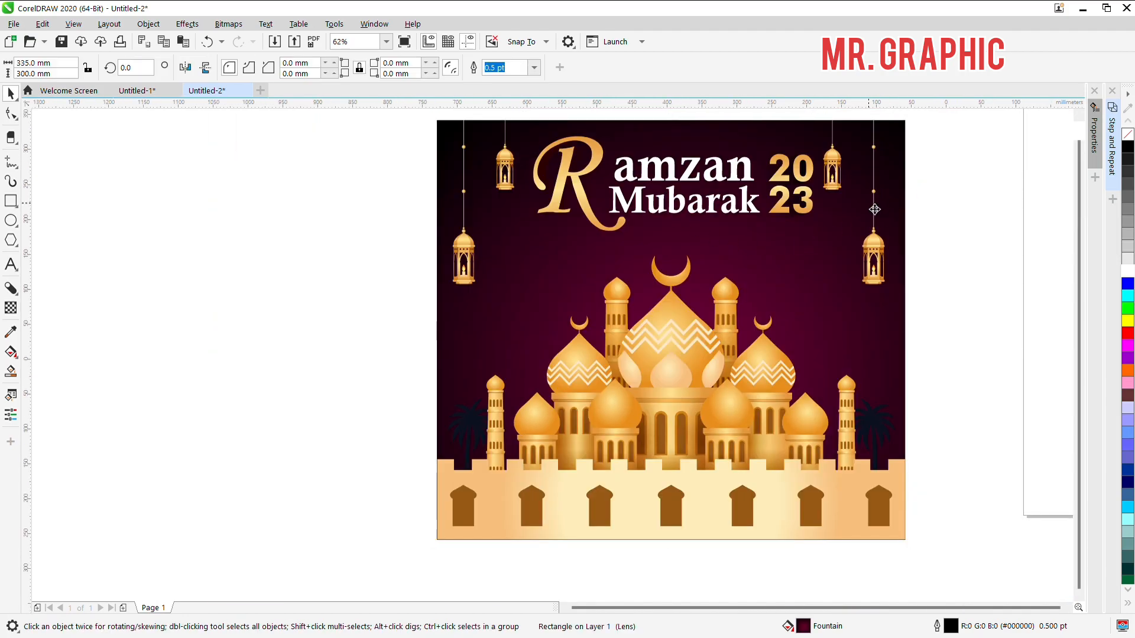
scroll(909, 225, down, 3)
click(910, 227)
drag(1001, 189, 1074, 306)
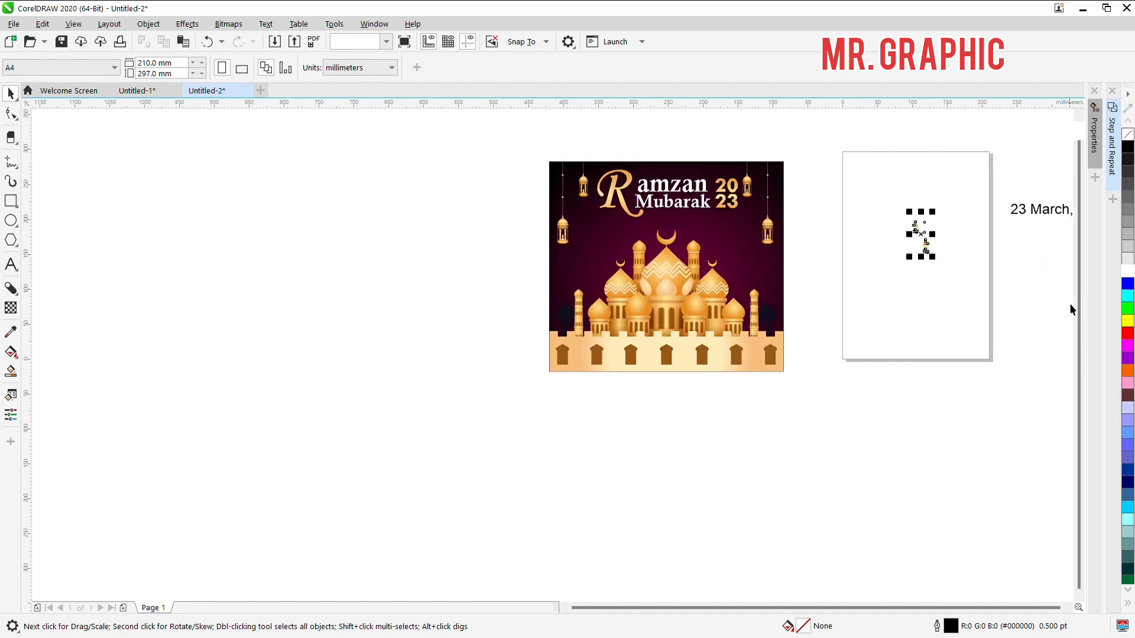
key(Delete)
Step: Move the text 23 March, Thursday 2023 from beyond the blank page to just below the greeting's bottom edge
click(1025, 214)
drag(1025, 214, 671, 223)
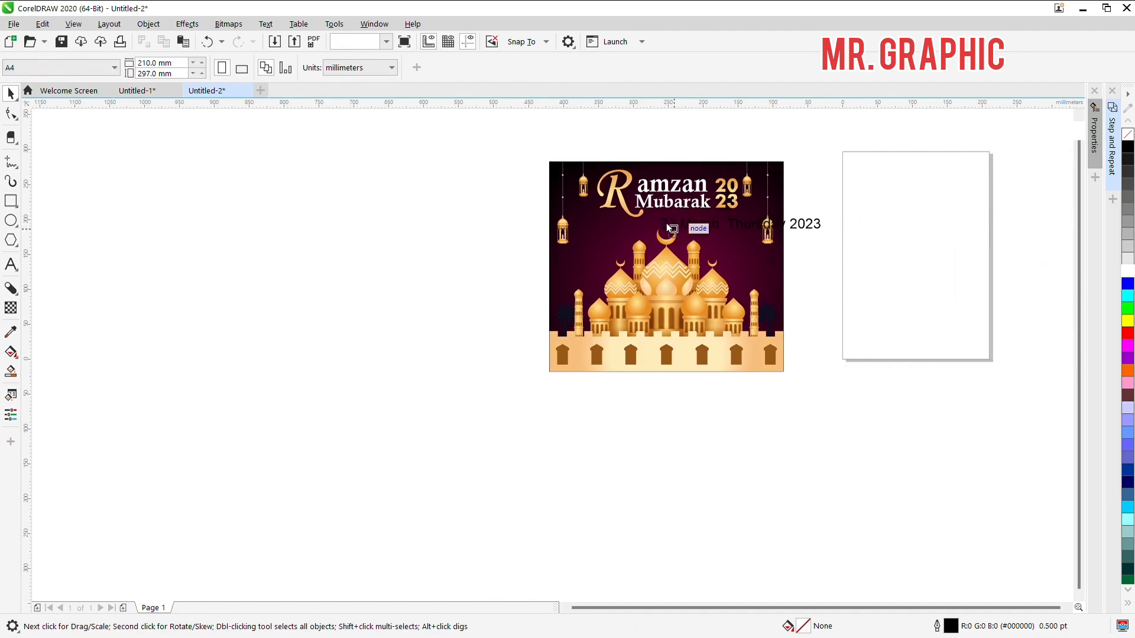
scroll(722, 224, up, 3)
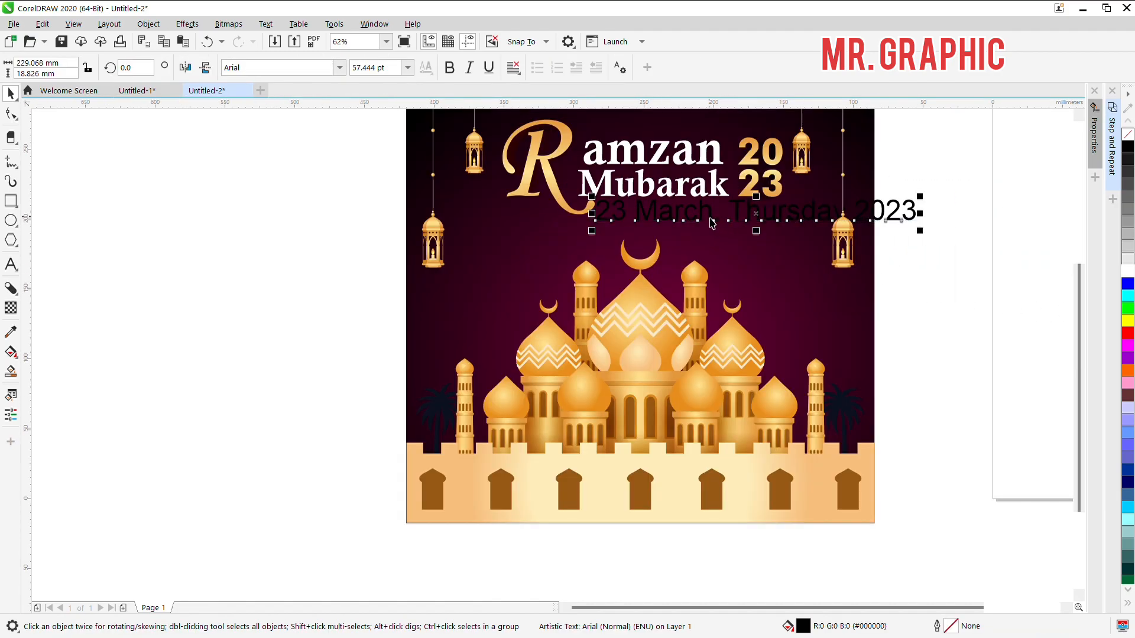
click(713, 228)
drag(912, 224, 963, 554)
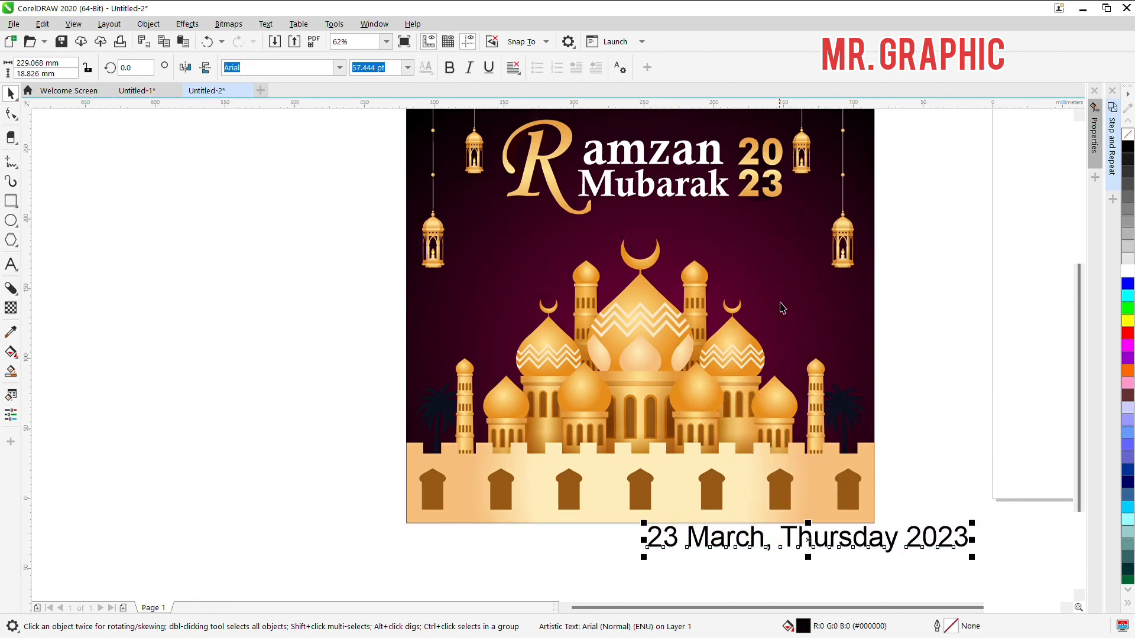
Step: Draw a long rectangle beneath the words Mubarak 23 and skew it into a right-leaning parallelogram
click(10, 201)
scroll(638, 201, up, 5)
drag(579, 170, 1015, 246)
key(space)
click(669, 201)
drag(683, 166, 720, 167)
key(space)
Step: Resize the parallelogram banner beneath Mubarak 23 to about 125 mm wide and 13 mm high
mouse_move(854, 195)
mouse_down()
mouse_move(831, 197)
mouse_move(816, 156)
mouse_up()
key(space)
click(877, 212)
key(ctrl+z)
key(space)
key(space)
drag(890, 219, 813, 215)
scroll(813, 215, down, 2)
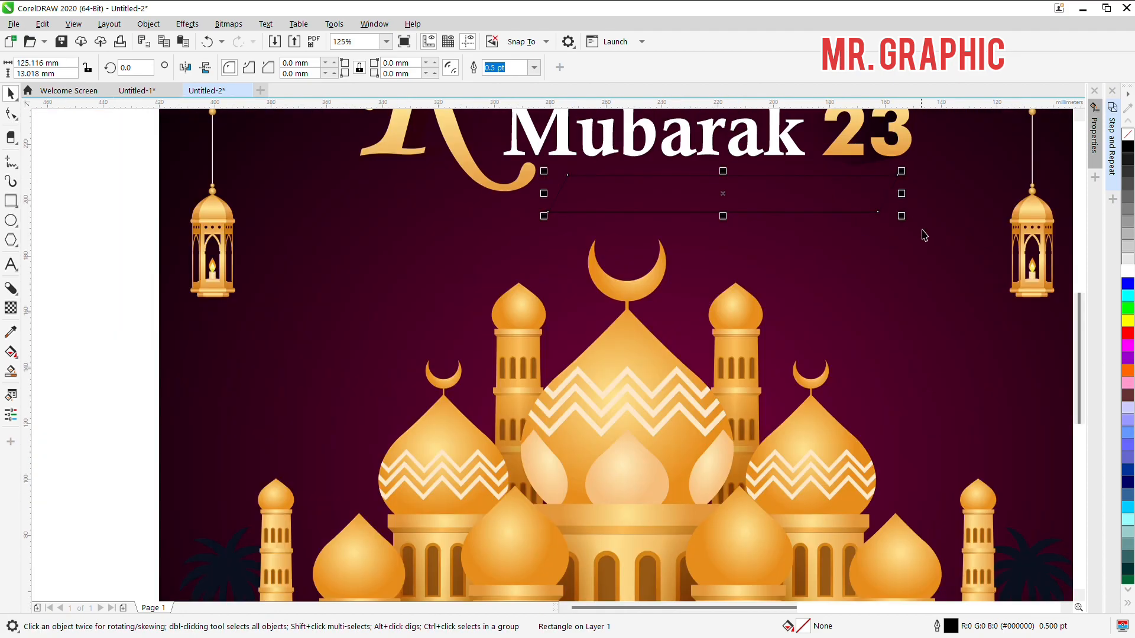
scroll(873, 207, up, 2)
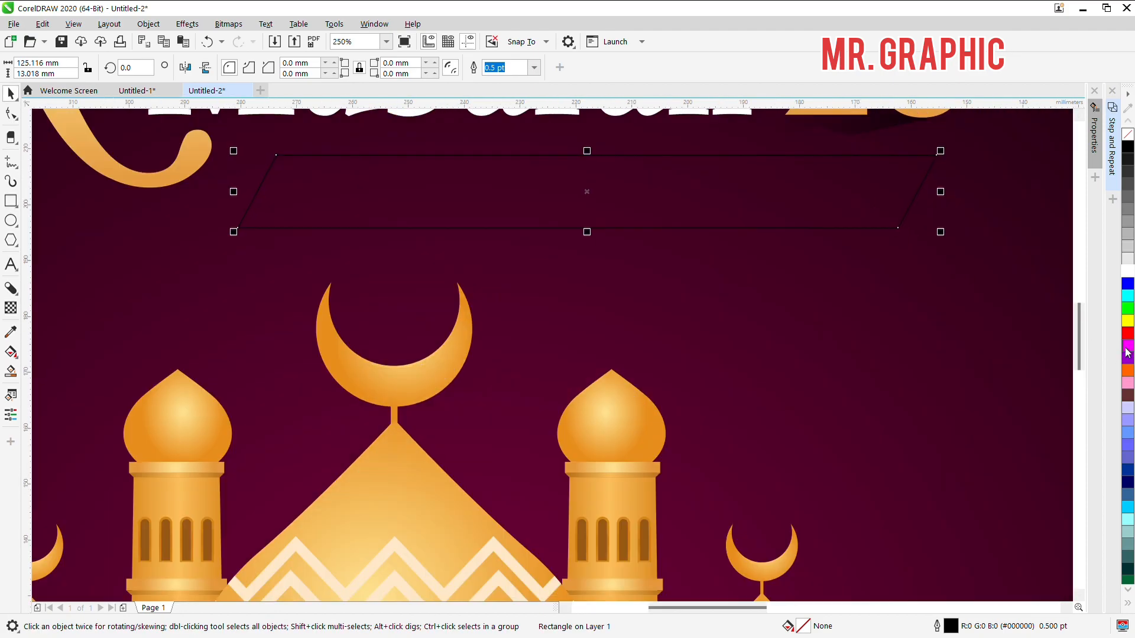
Step: Fill the parallelogram banner with amber #FFB700 and remove its outline
click(1128, 321)
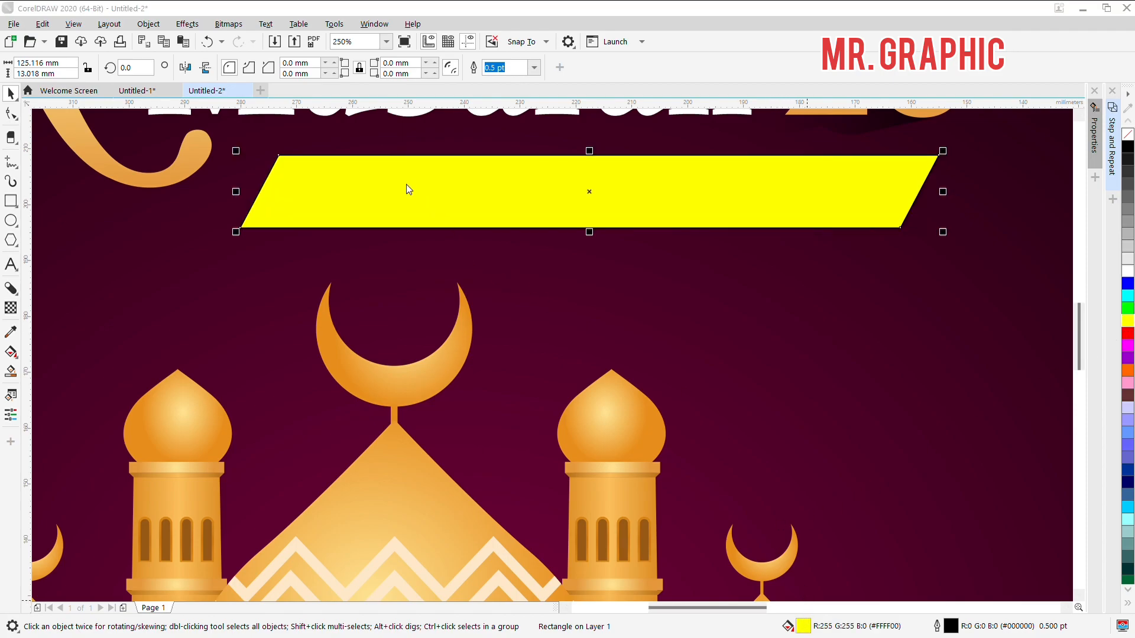
key(F11)
click(378, 395)
click(440, 296)
click(569, 193)
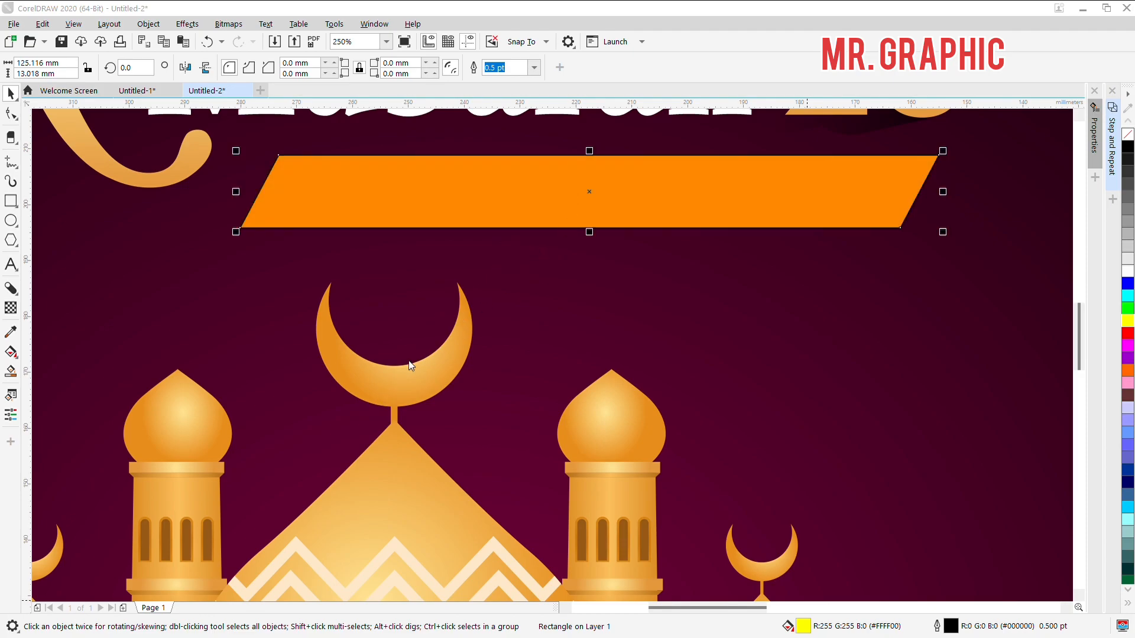
click(381, 392)
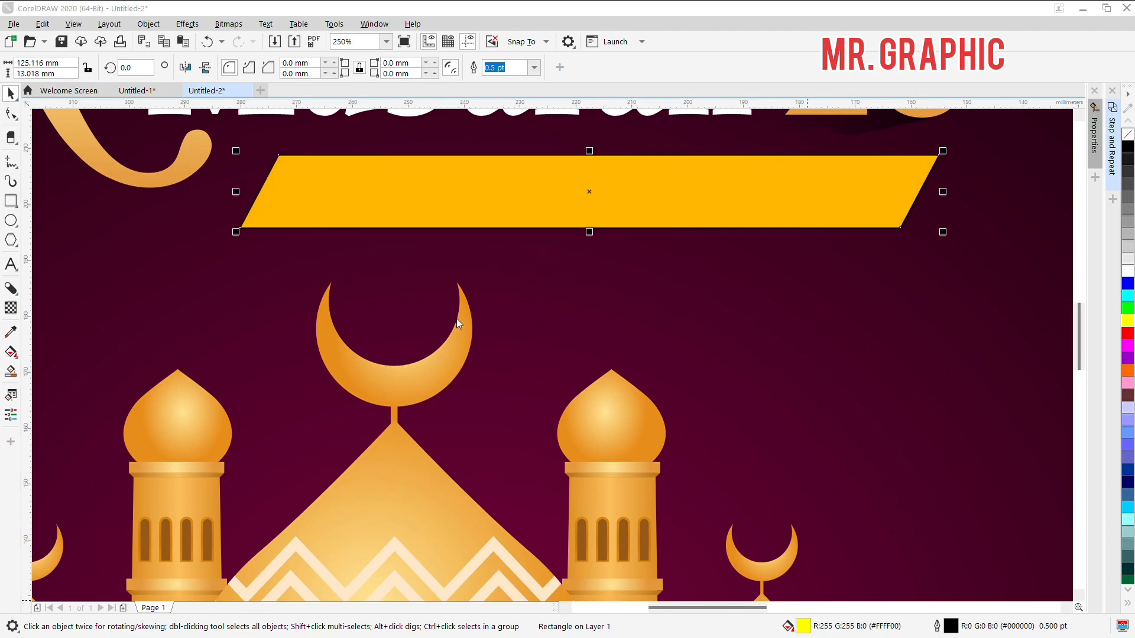
click(694, 518)
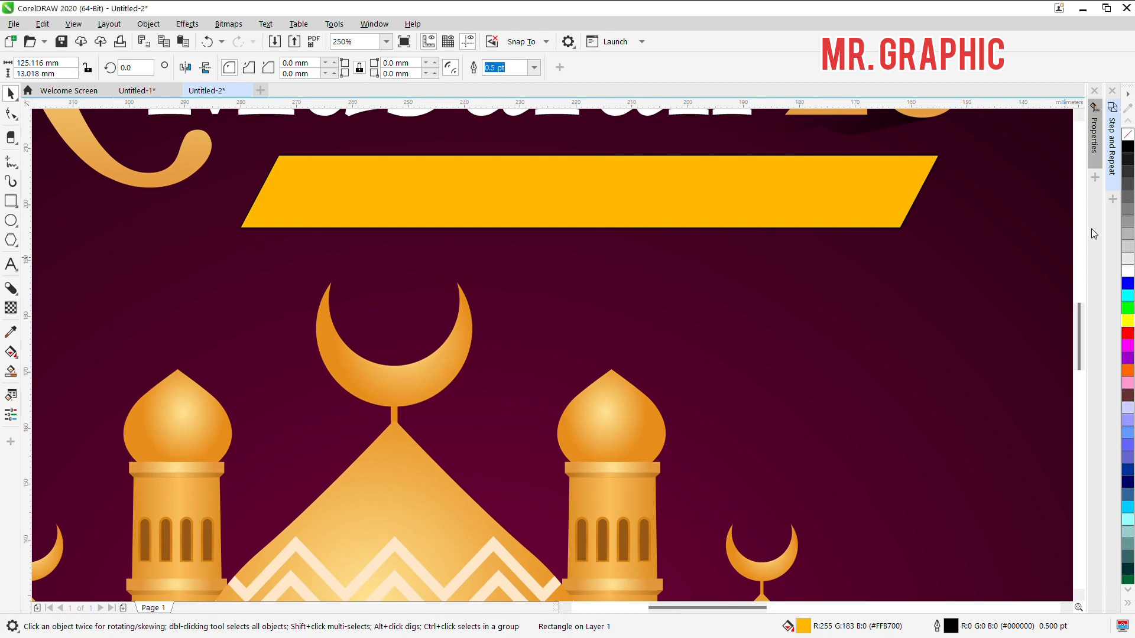
right_click(1129, 135)
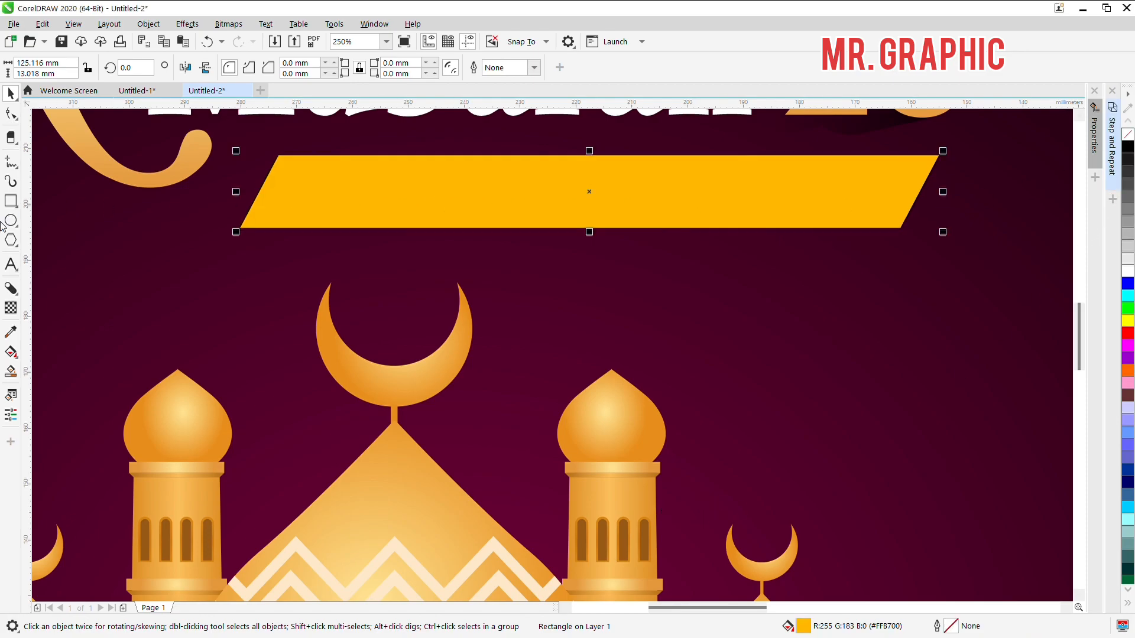
Step: Draw a small slanted parallelogram about 15.7 mm wide and 3.8 mm high across the banner's left end
click(10, 204)
mouse_move(218, 181)
mouse_down()
mouse_move(313, 200)
mouse_move(300, 203)
mouse_move(273, 174)
mouse_up()
key(space)
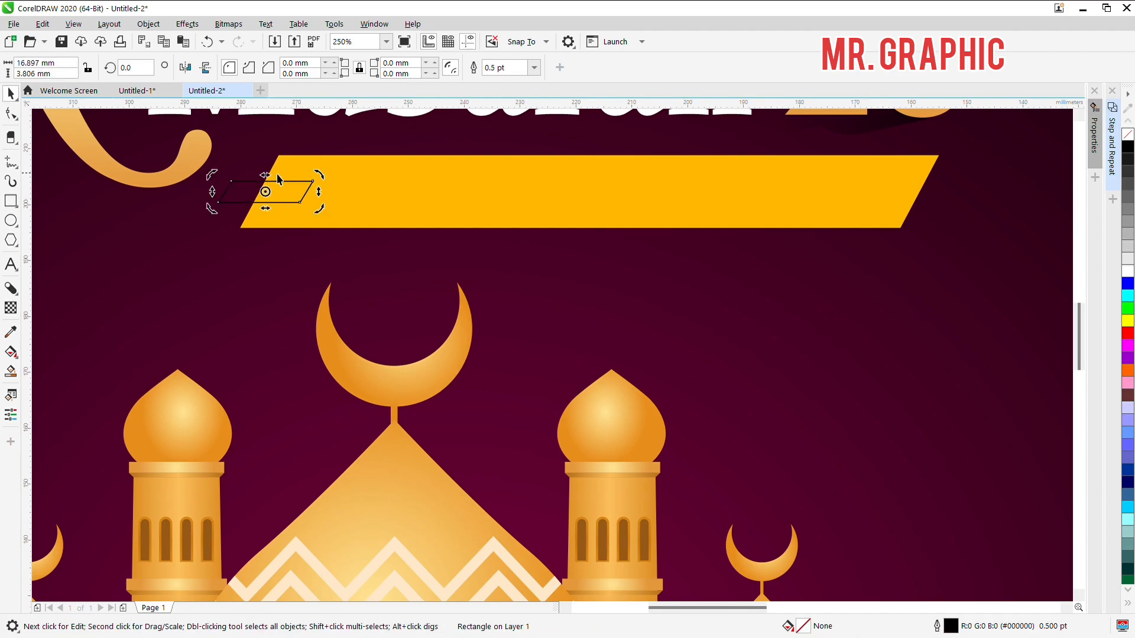
key(space)
scroll(268, 193, up, 1)
drag(365, 194, 352, 195)
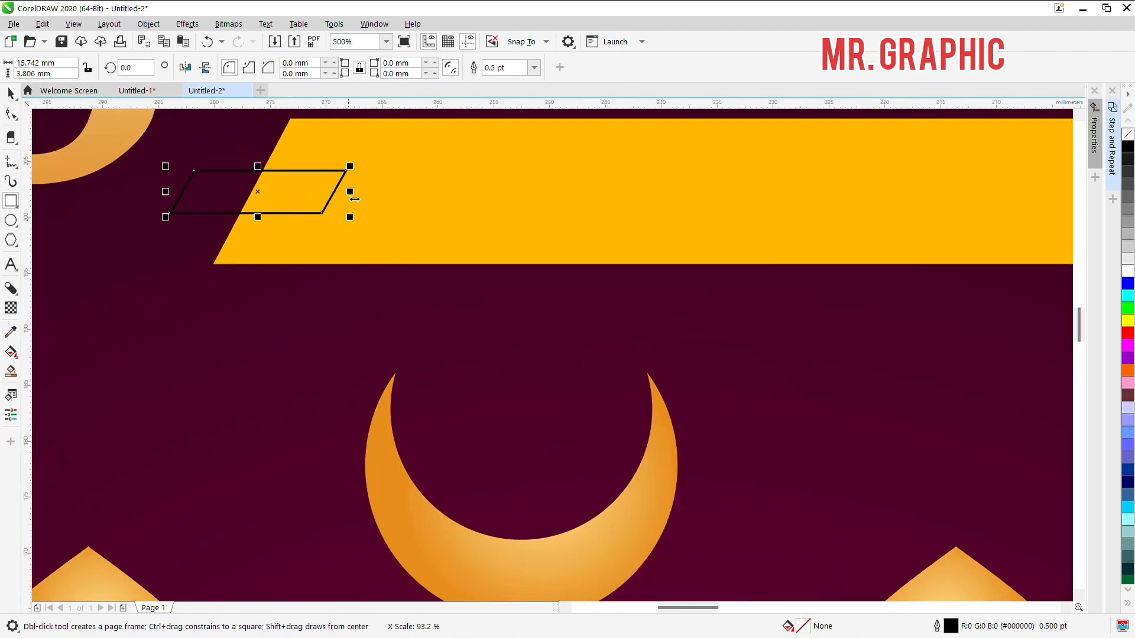
click(264, 171)
Step: Skew the small parallelogram further and reduce it to about 13.7 mm wide and 2.7 mm high
key(space)
click(263, 192)
drag(260, 168, 279, 172)
key(space)
drag(271, 227, 269, 219)
key(space)
scroll(324, 195, down, 1)
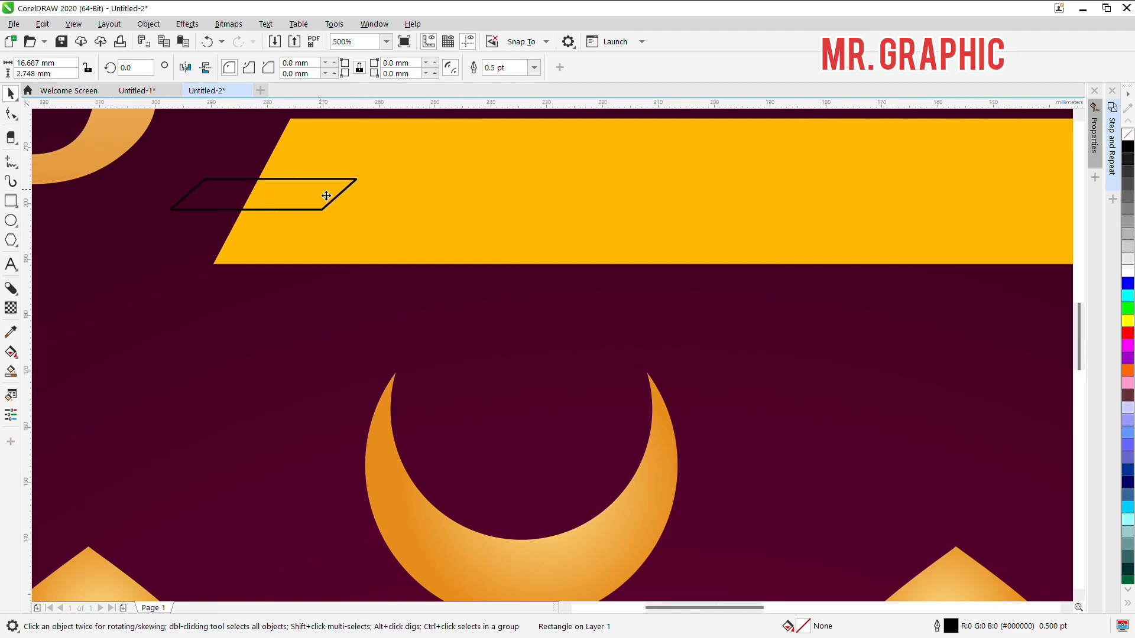
drag(343, 195, 339, 200)
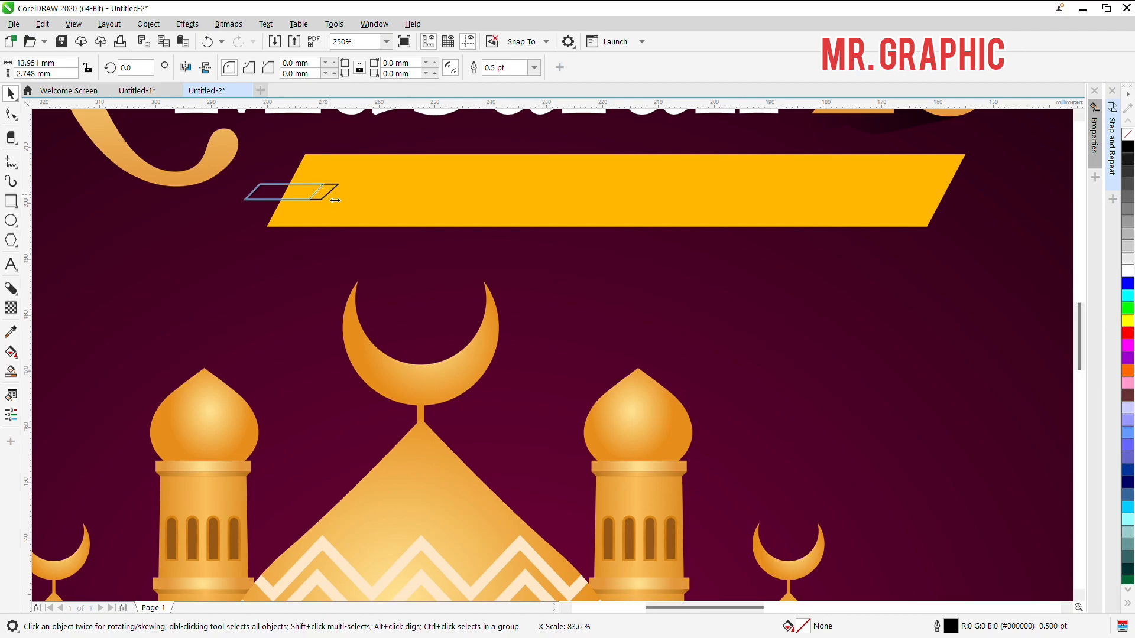
scroll(296, 187, up, 2)
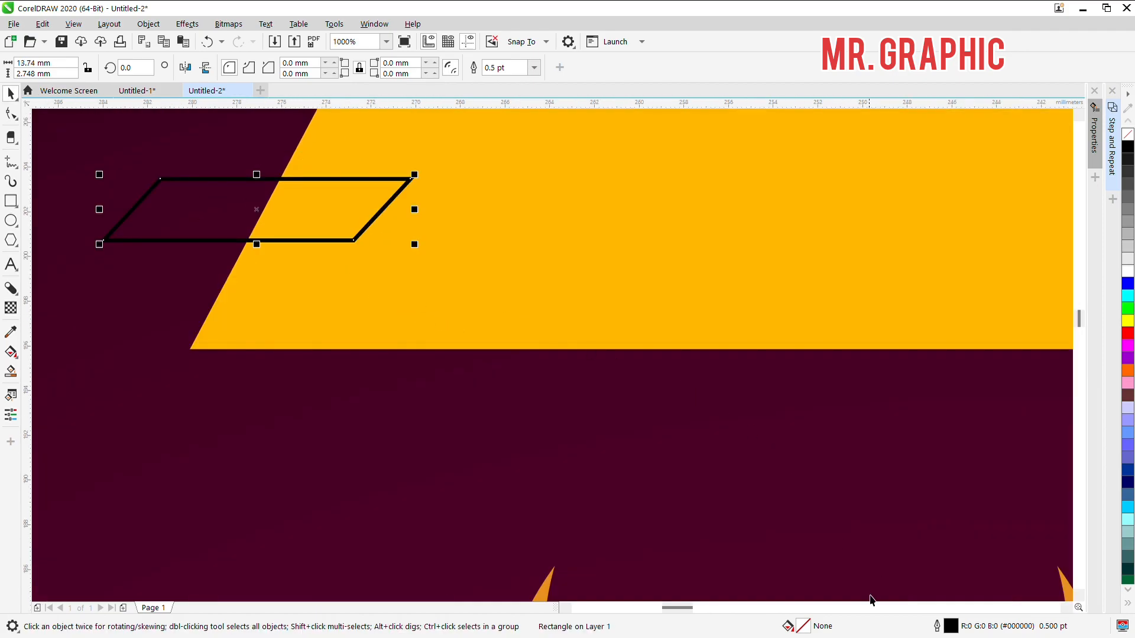
click(386, 146)
click(386, 216)
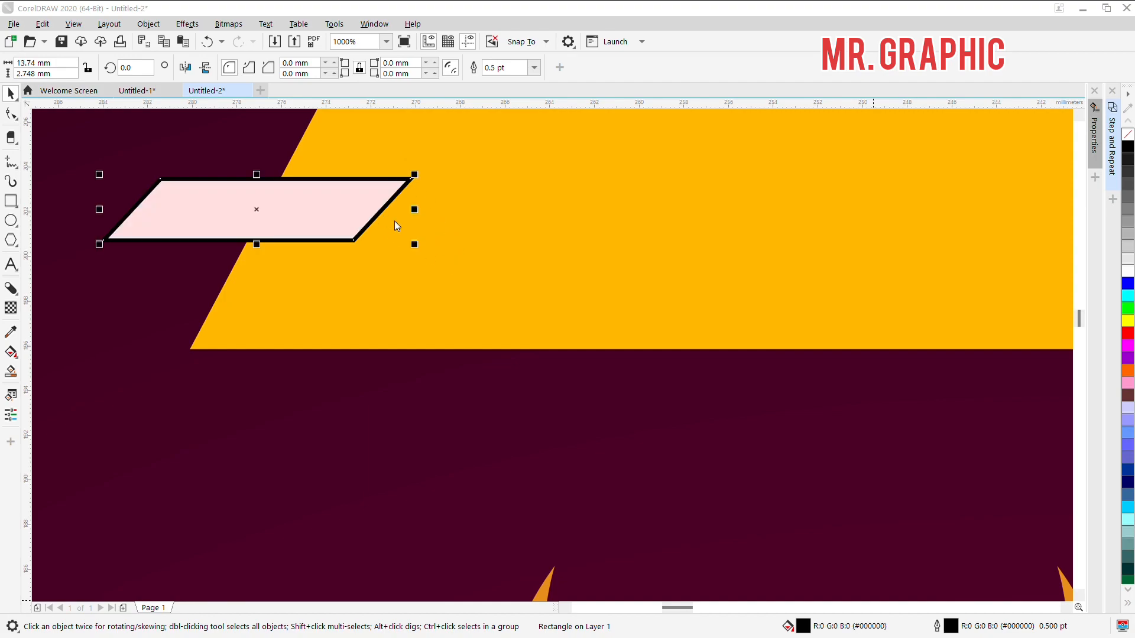
click(389, 394)
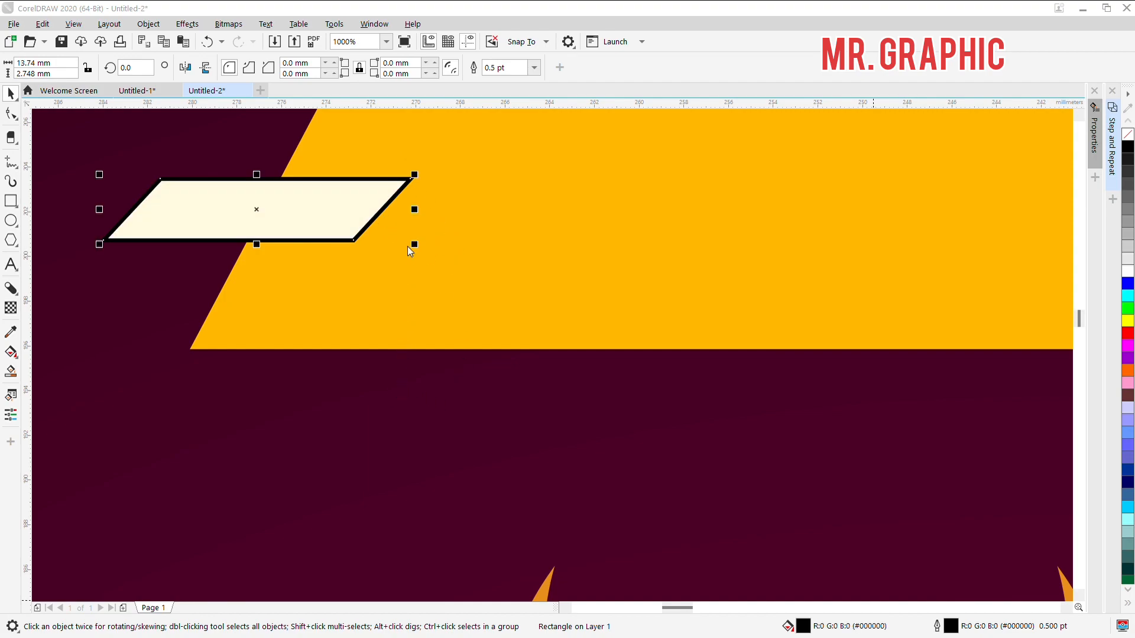
click(418, 225)
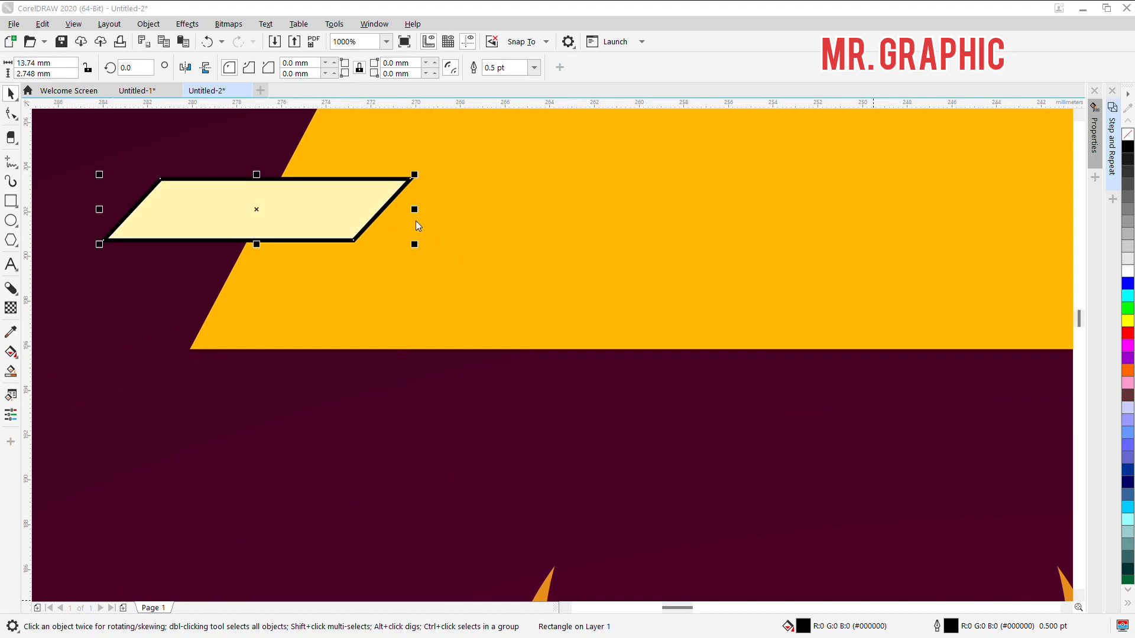
click(788, 112)
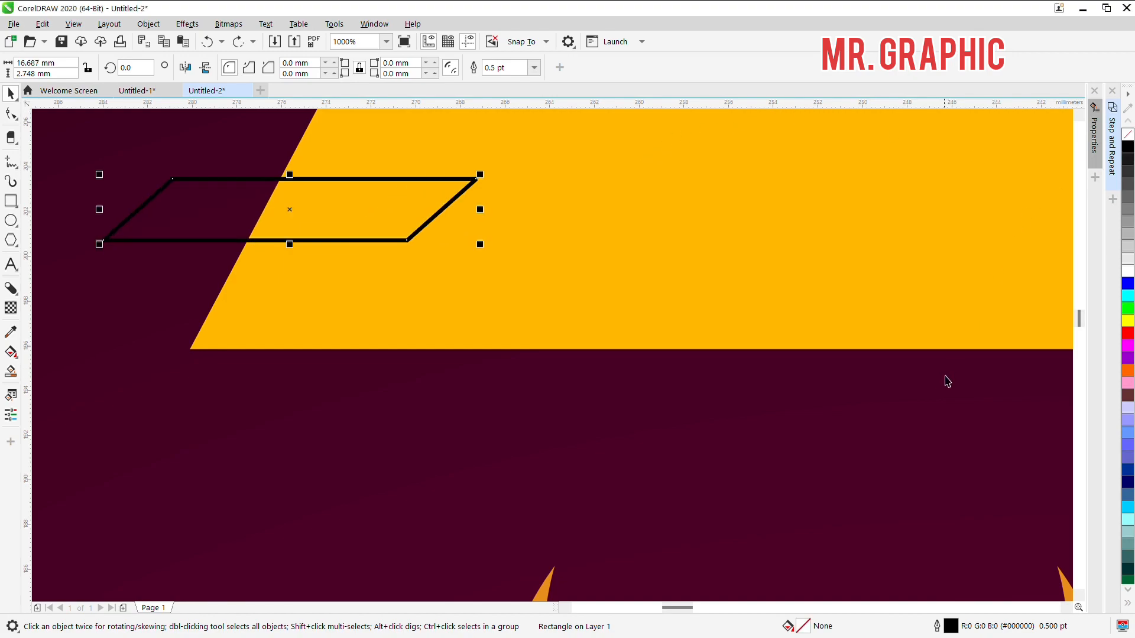
Step: Fill the small parallelogram with yellow #FFFF00 and remove its outline
click(1129, 321)
right_click(1131, 135)
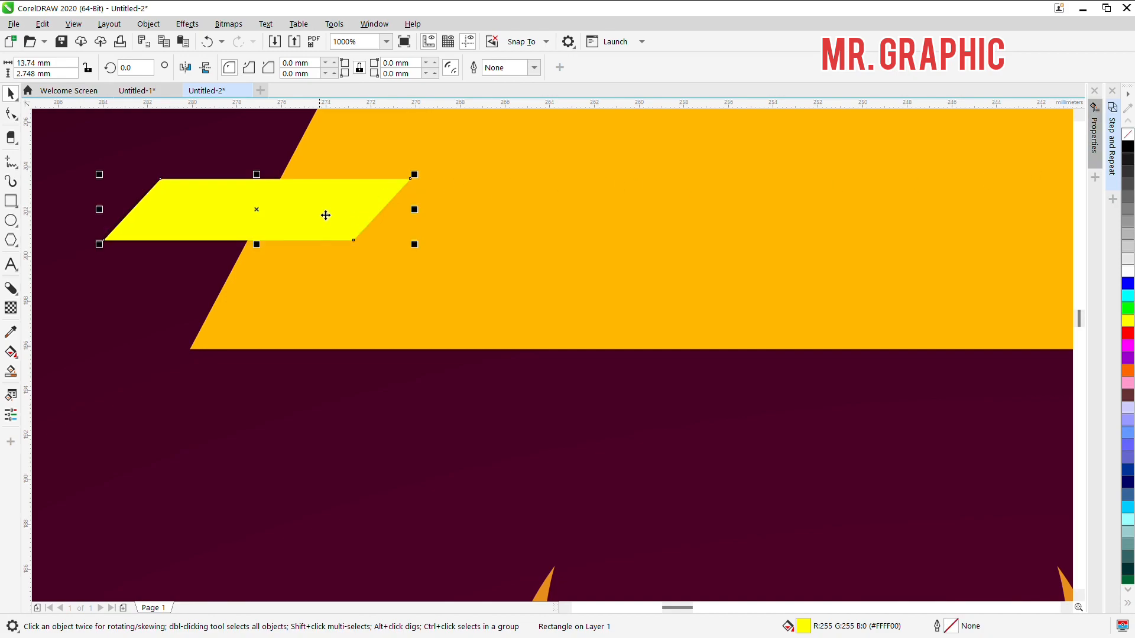
key(F10)
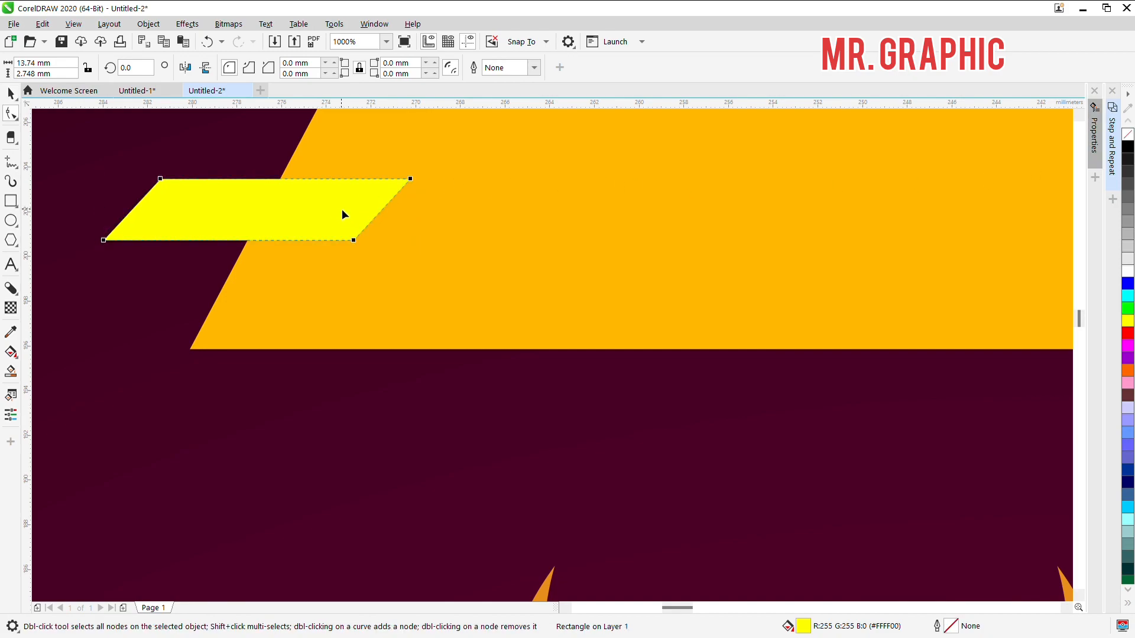
key(space)
key(space)
key(space)
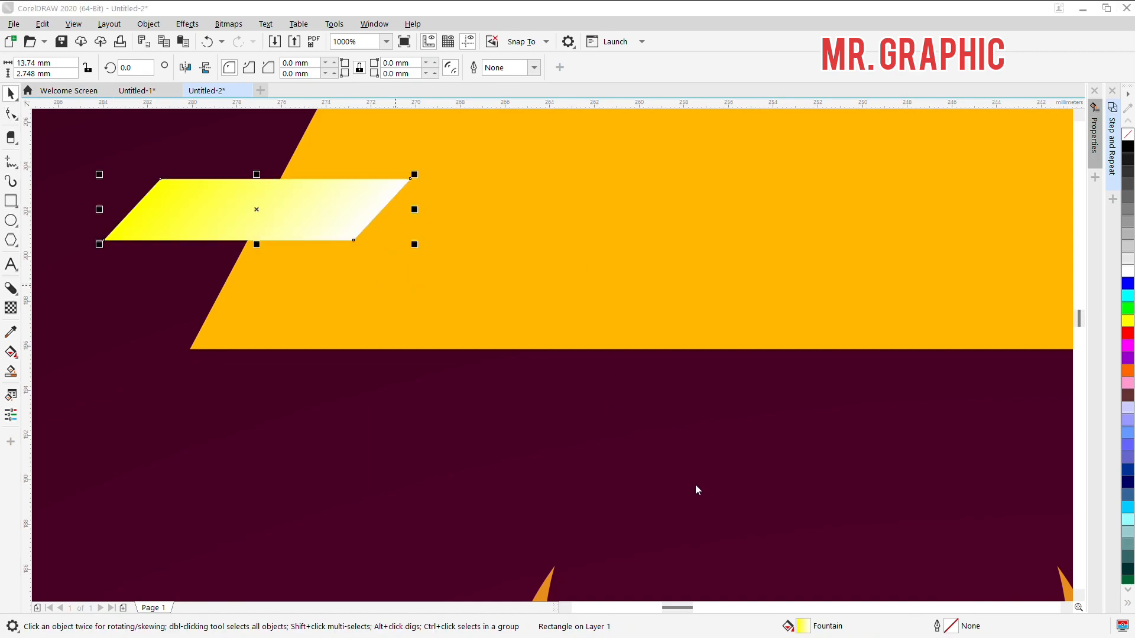
key(ctrl+z)
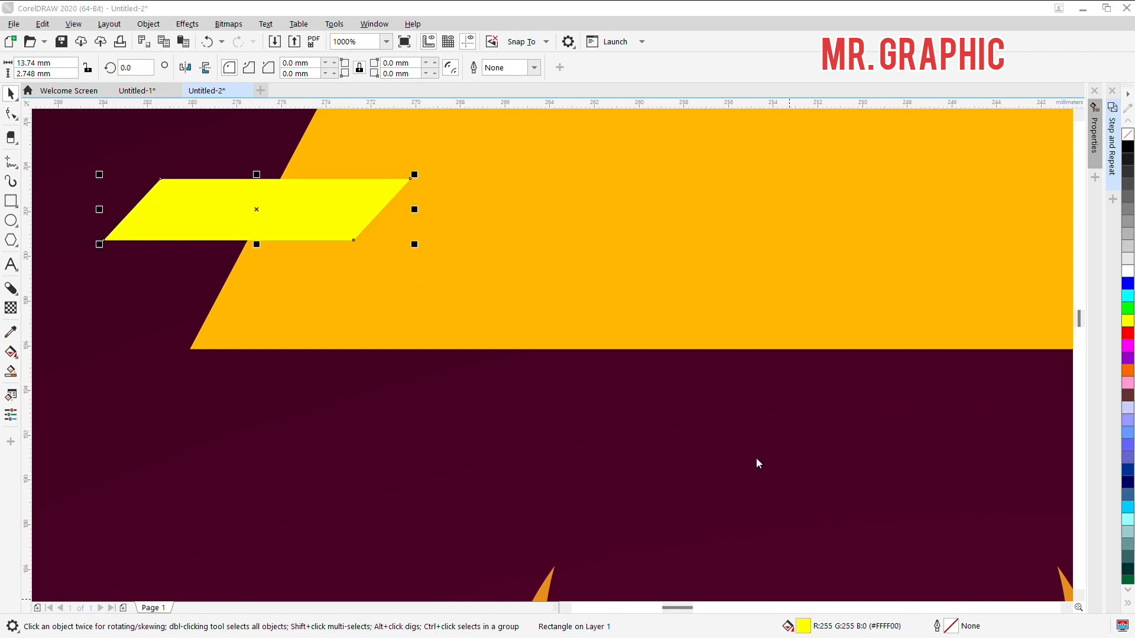
Step: Change the small parallelogram's fill to pale yellow #FFFFB5
click(388, 397)
click(428, 218)
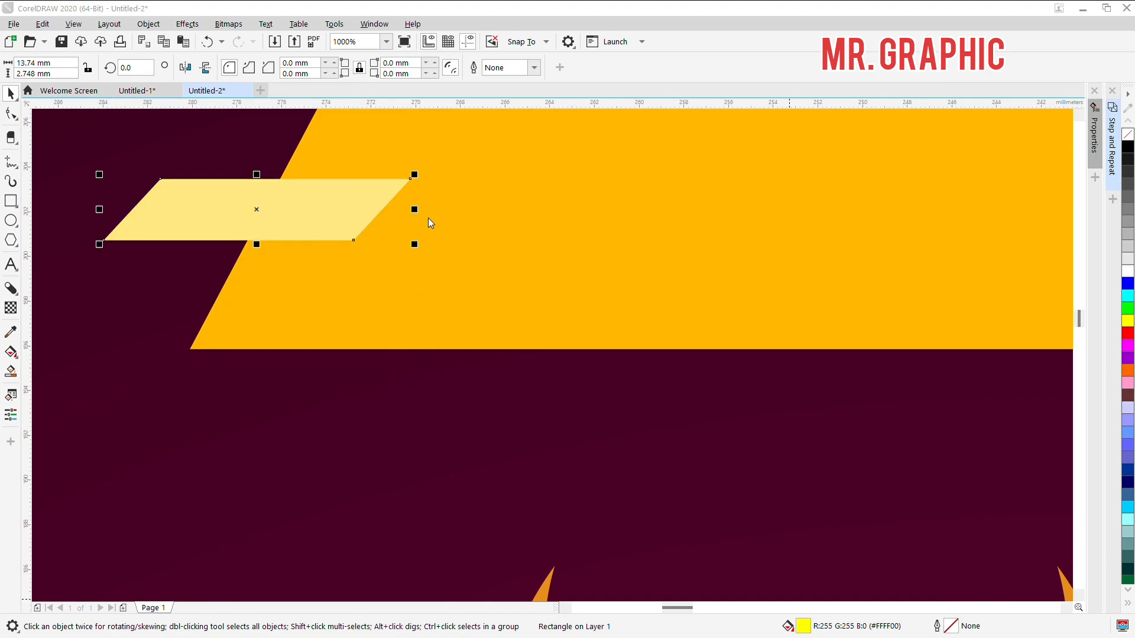
click(783, 118)
scroll(277, 198, down, 2)
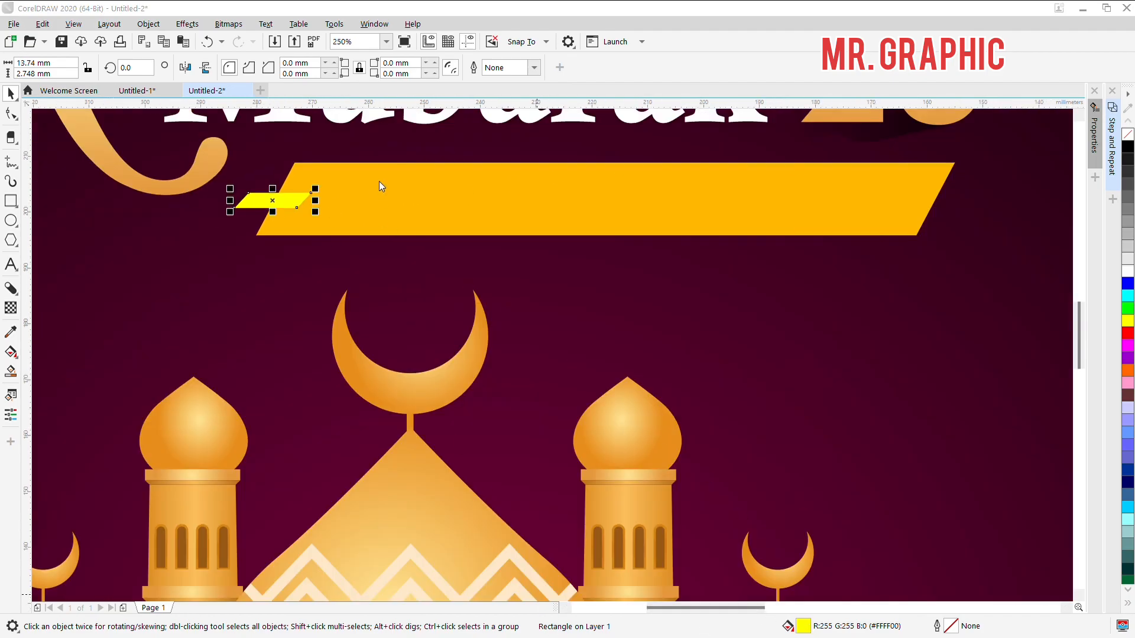
click(414, 215)
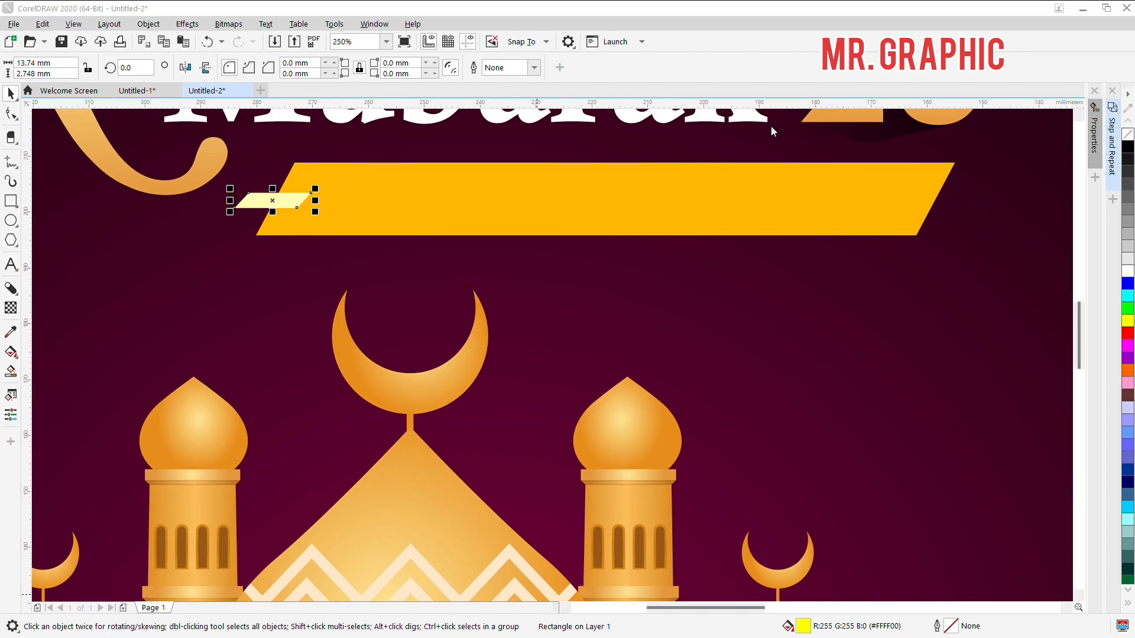
click(698, 523)
Step: Place a copy of the pale yellow parallelogram across the banner's right end, mirroring the position of the first one
scroll(331, 206, up, 1)
click(243, 205)
scroll(239, 205, down, 1)
click(243, 208)
drag(243, 208, 637, 214)
drag(904, 205, 895, 196)
scroll(807, 198, down, 2)
scroll(606, 274, down, 2)
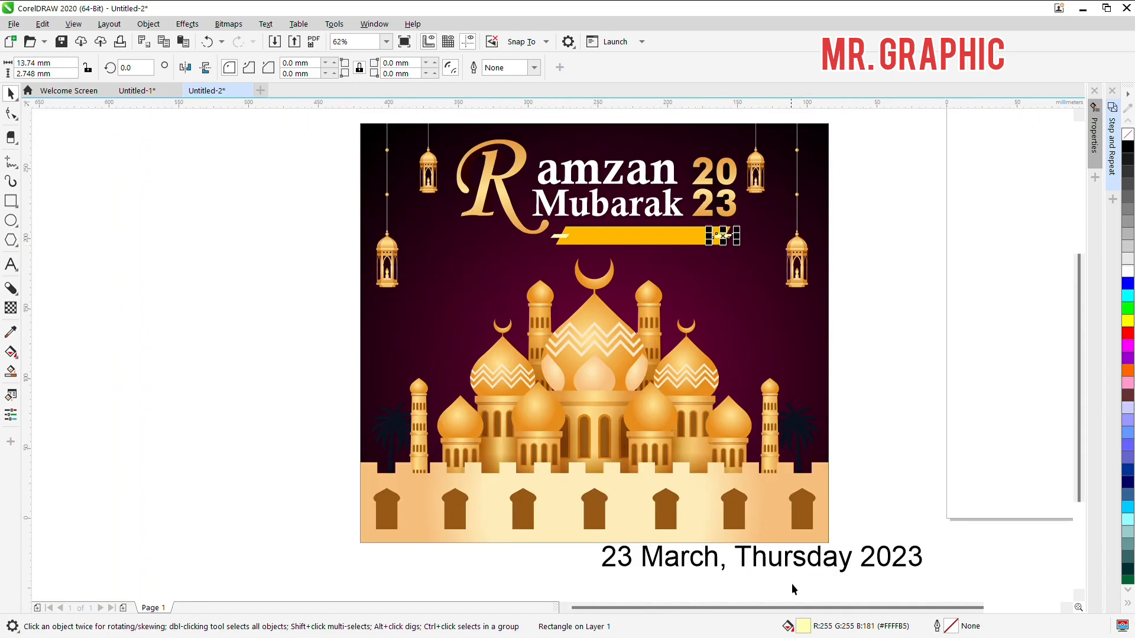
Step: Move the 23 March, Thursday 2023 text up beside the amber banner and scale it down to about 79 mm wide
drag(785, 569, 667, 260)
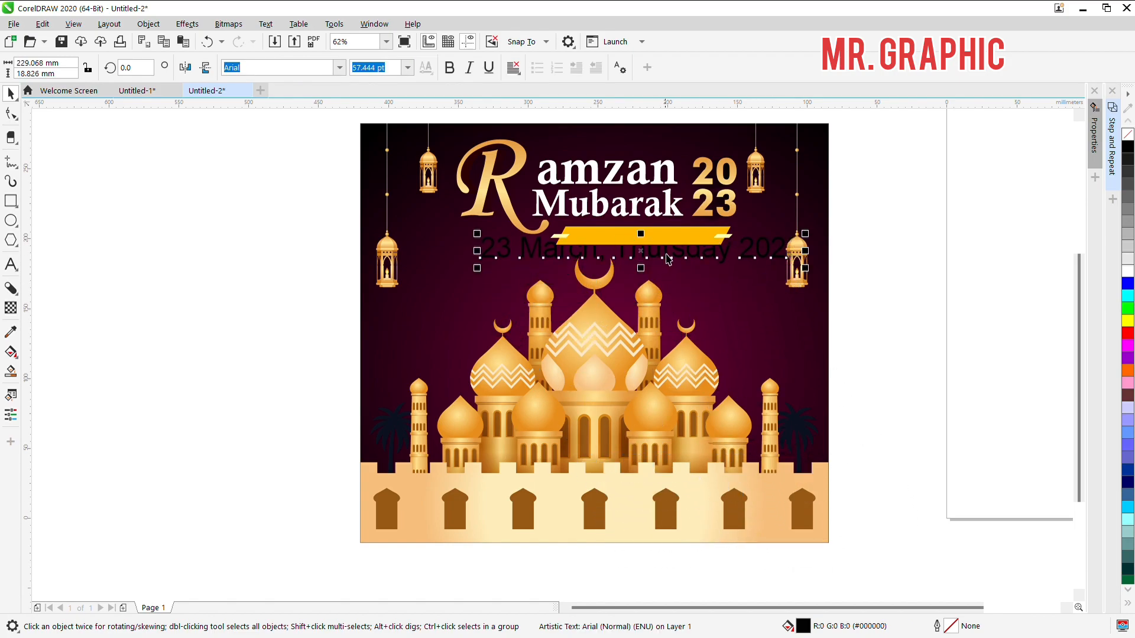
scroll(670, 256, up, 2)
drag(942, 280, 736, 276)
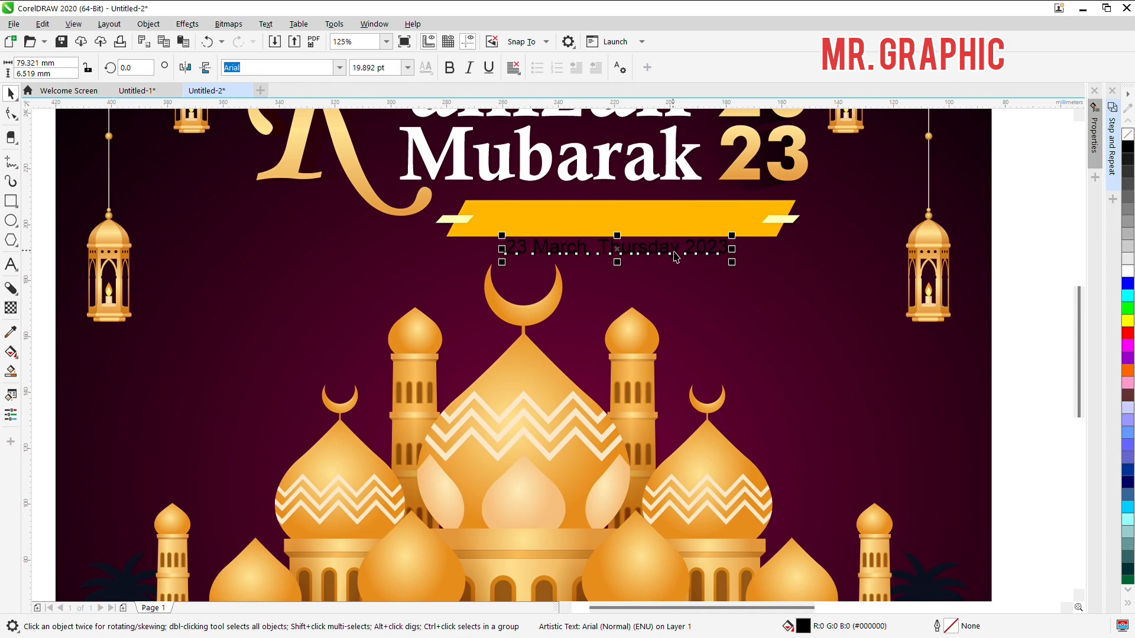
Step: Place the 23 March, Thursday 2023 text on the amber banner and enlarge it to about 95 mm wide
drag(626, 253, 619, 223)
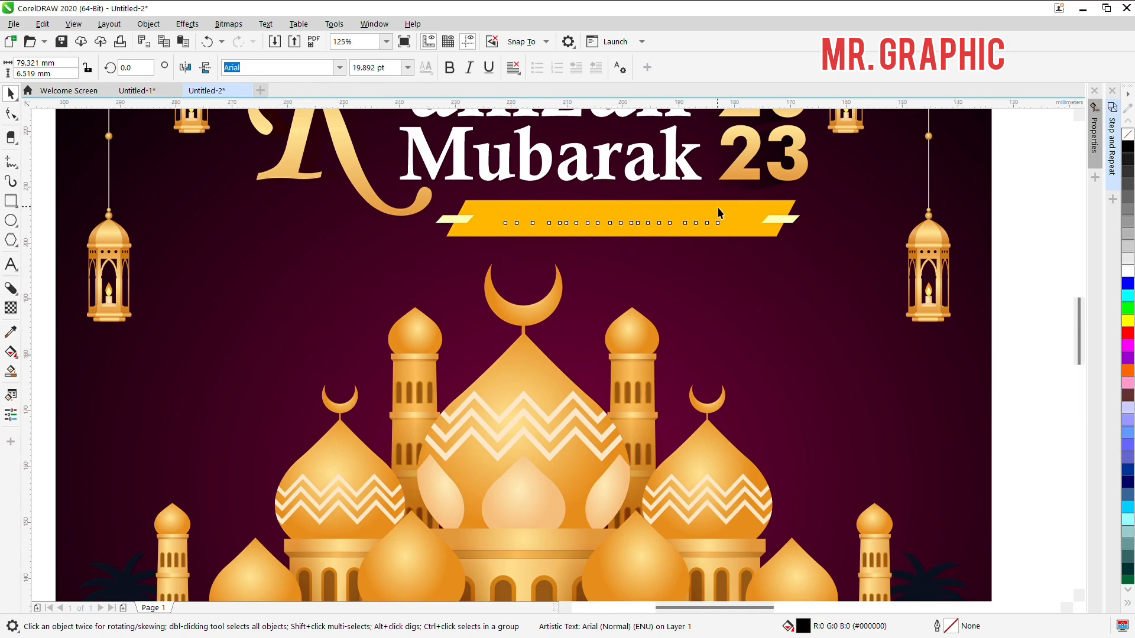
scroll(716, 208, up, 4)
scroll(779, 250, down, 2)
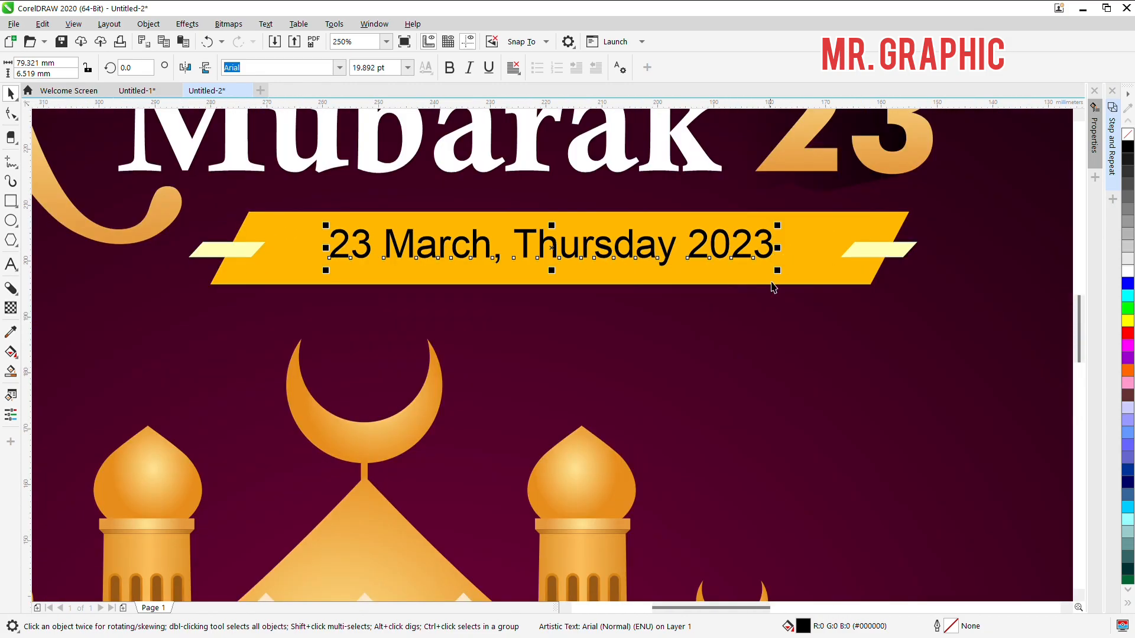
drag(774, 283, 803, 290)
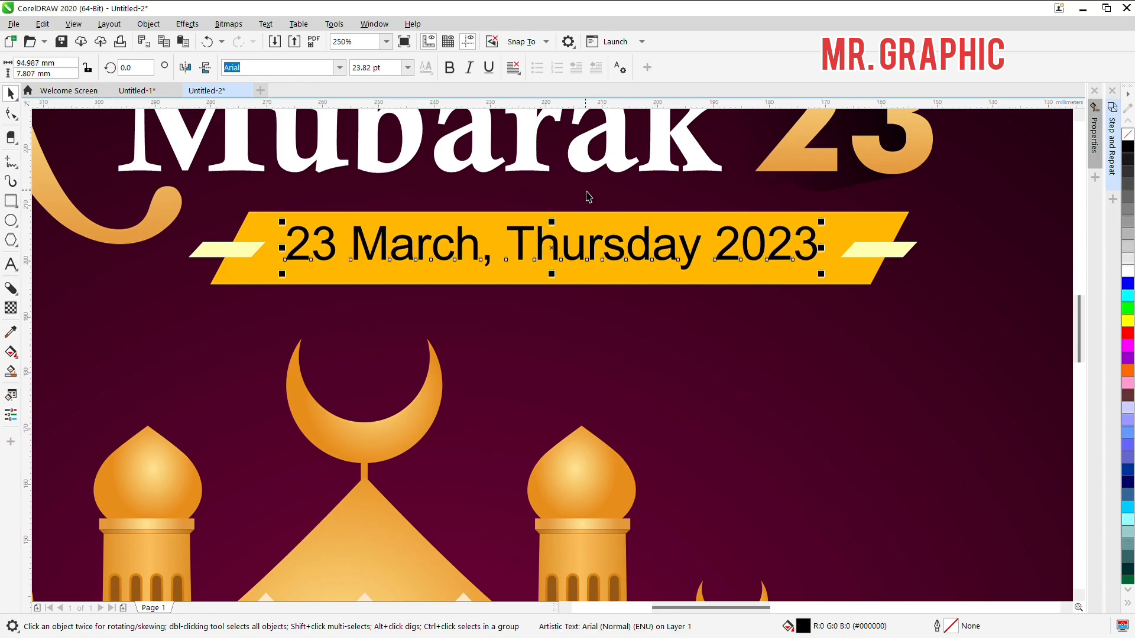
Step: Set the date text in bold Futura Md BT and scale it down to fit between the banner's pale yellow parallelograms
click(340, 68)
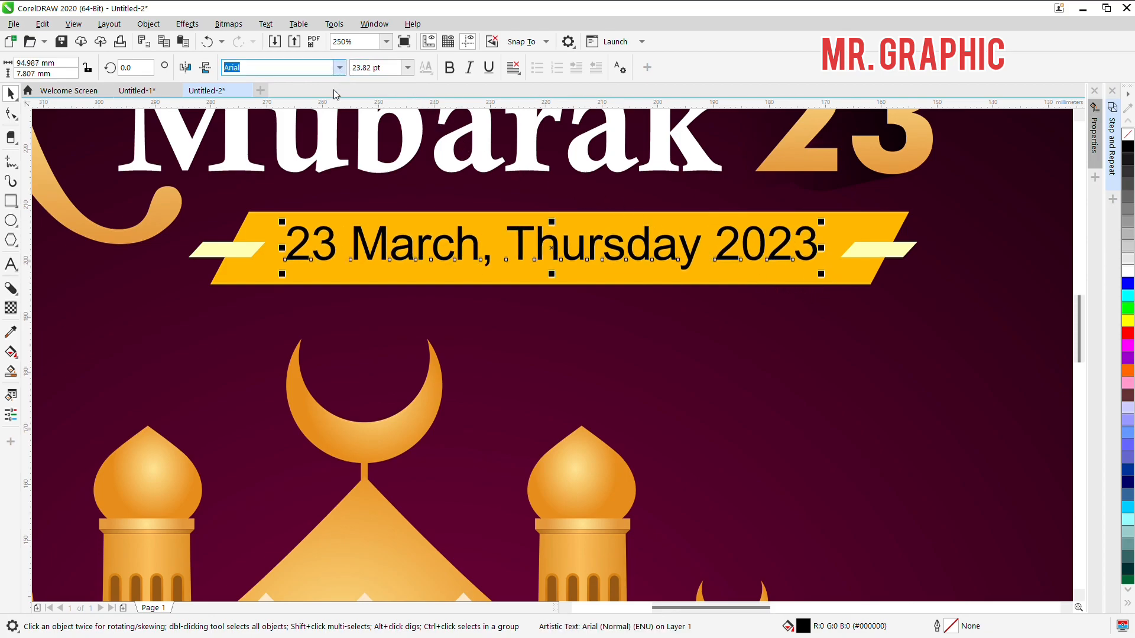
click(286, 120)
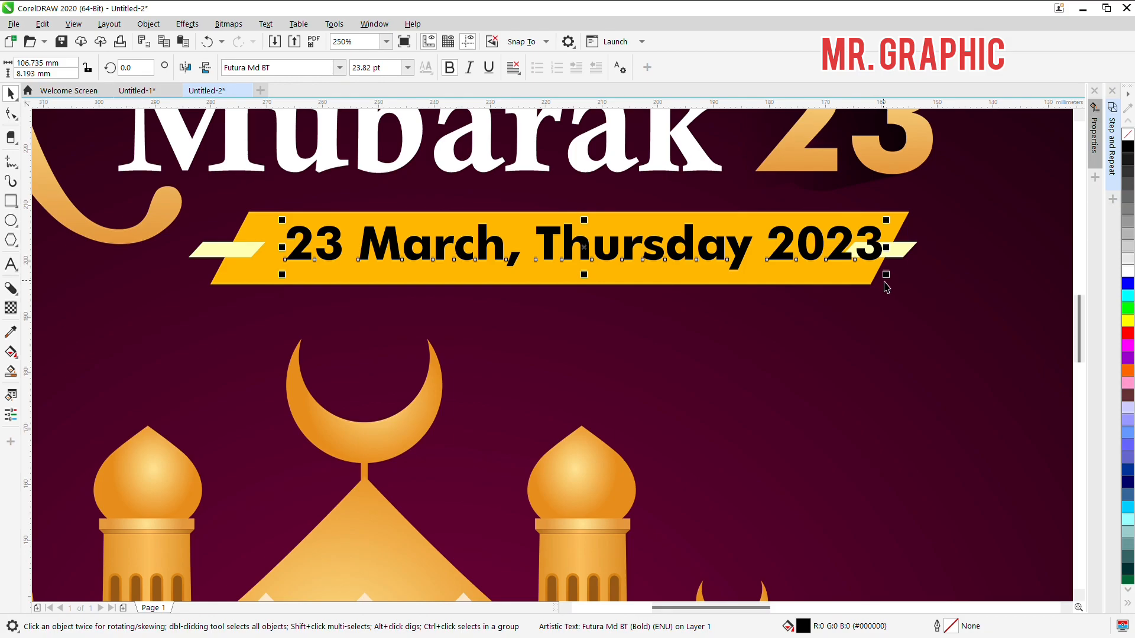
drag(889, 281, 851, 291)
Step: Centre the date text horizontally on the amber banner and enlarge it slightly to fill the space between the parallelograms
shift+click(851, 291)
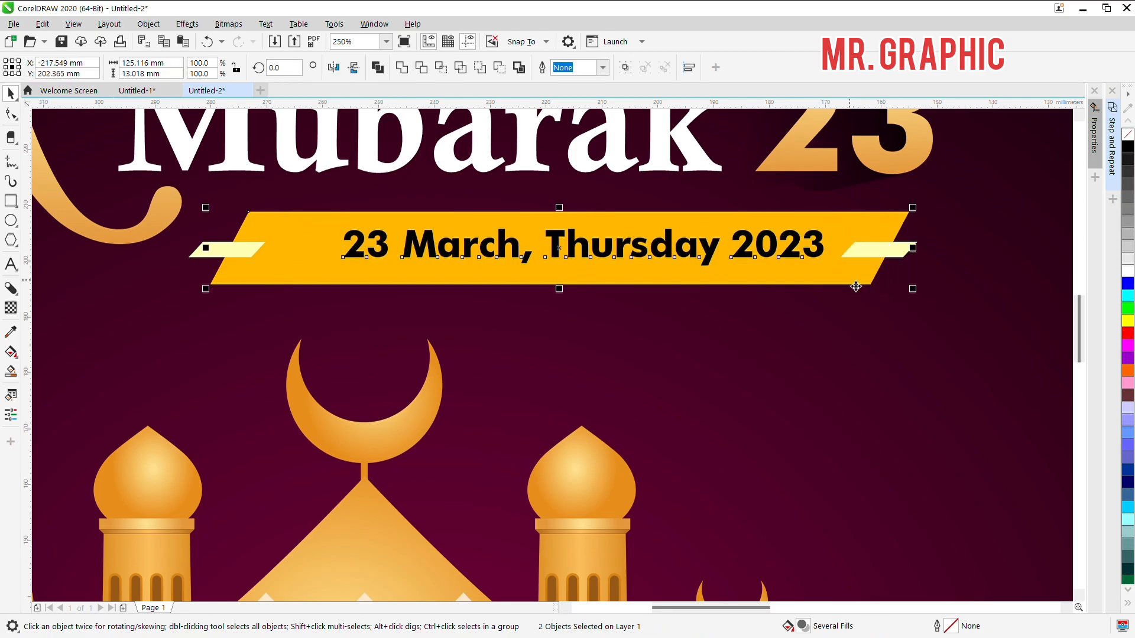
key(c)
click(772, 261)
drag(811, 277, 846, 283)
shift+click(872, 272)
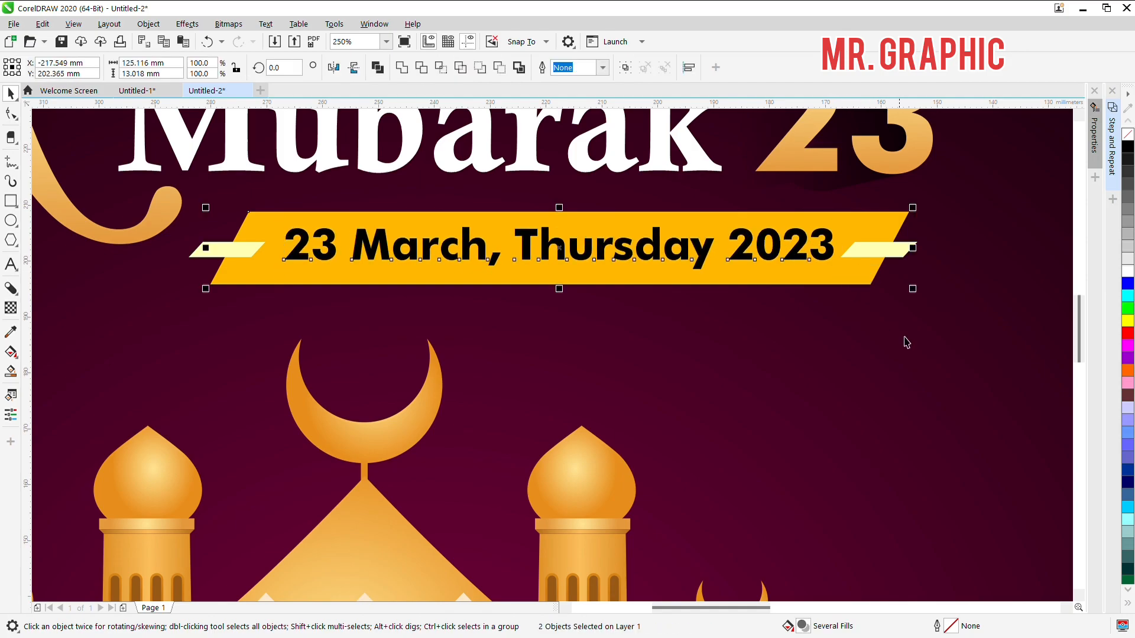
click(929, 343)
Step: Examine the complete greeting design, framing the whole artwork to check the title, date banner, lanterns and mosque together
scroll(502, 194, down, 2)
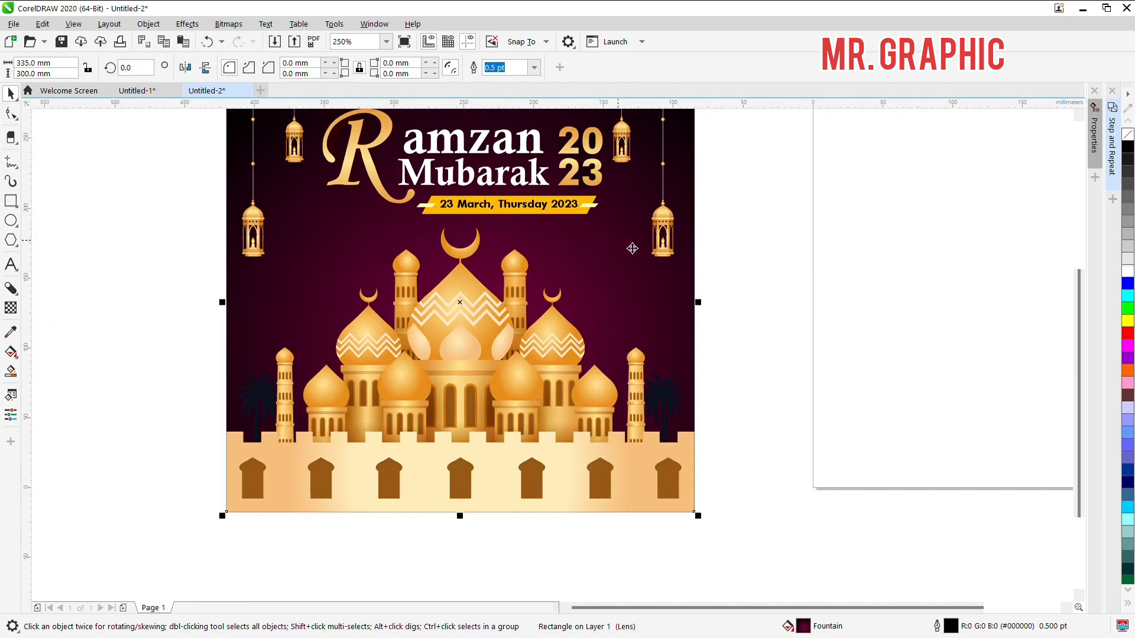
click(807, 212)
scroll(518, 276, down, 1)
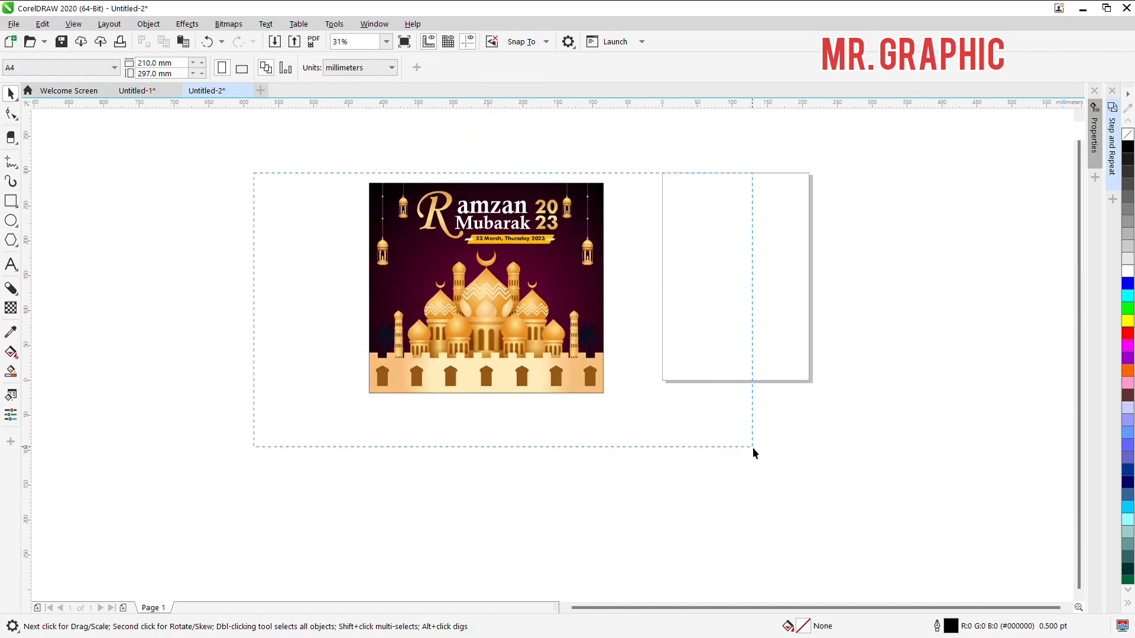
drag(753, 448, 758, 449)
key(z)
drag(350, 171, 637, 413)
key(space)
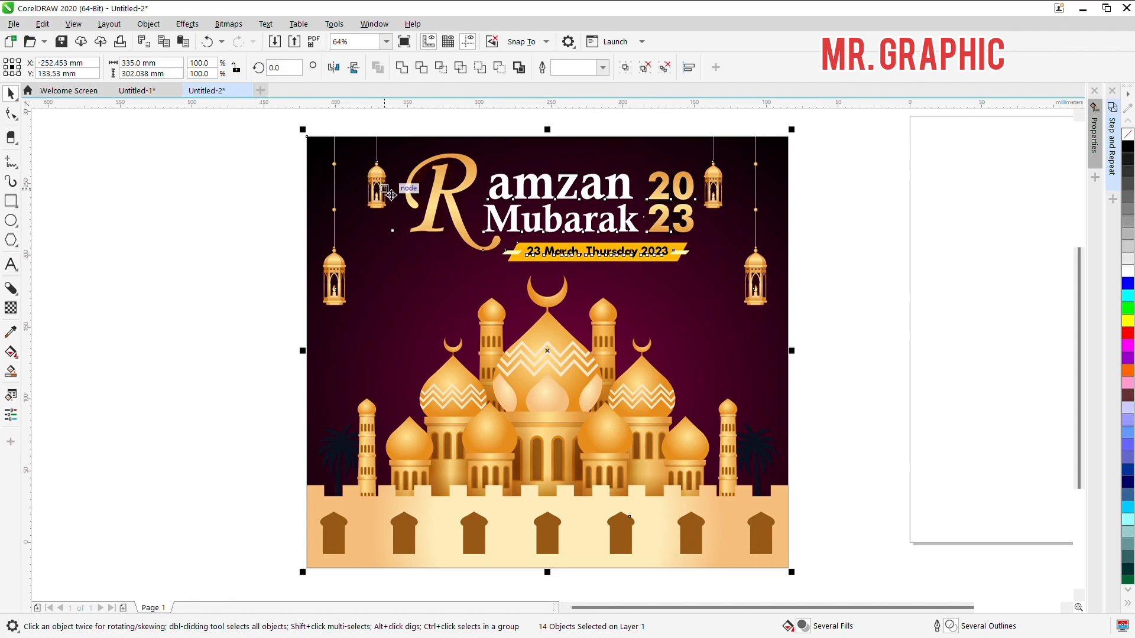
click(236, 217)
scroll(307, 218, down, 2)
drag(223, 153, 550, 367)
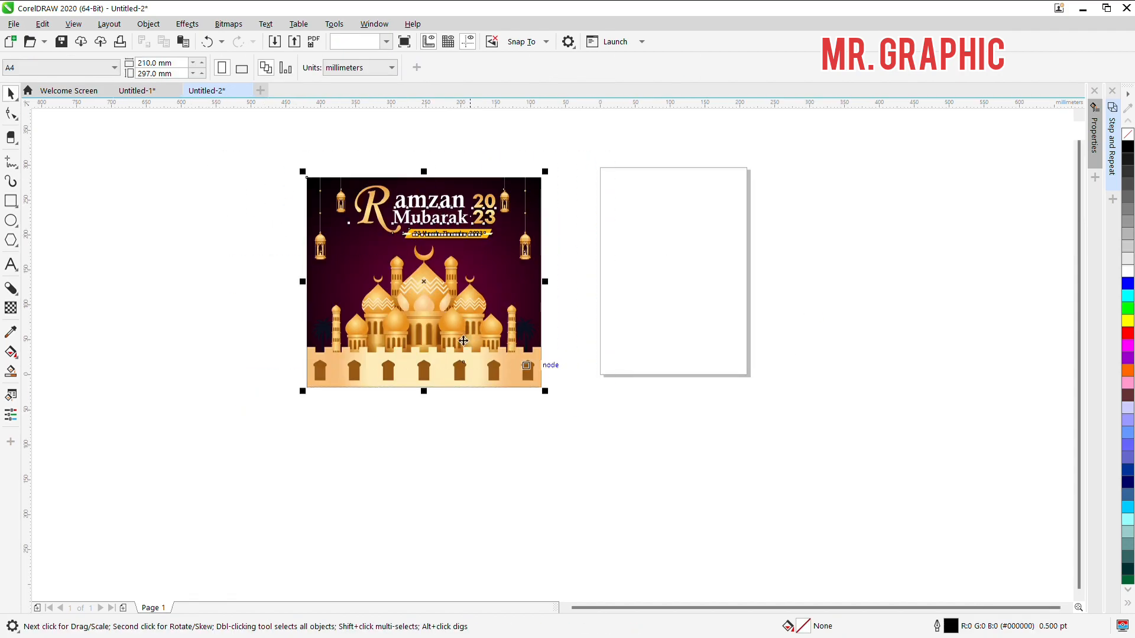
scroll(430, 308, up, 2)
key(z)
scroll(534, 393, down, 2)
key(space)
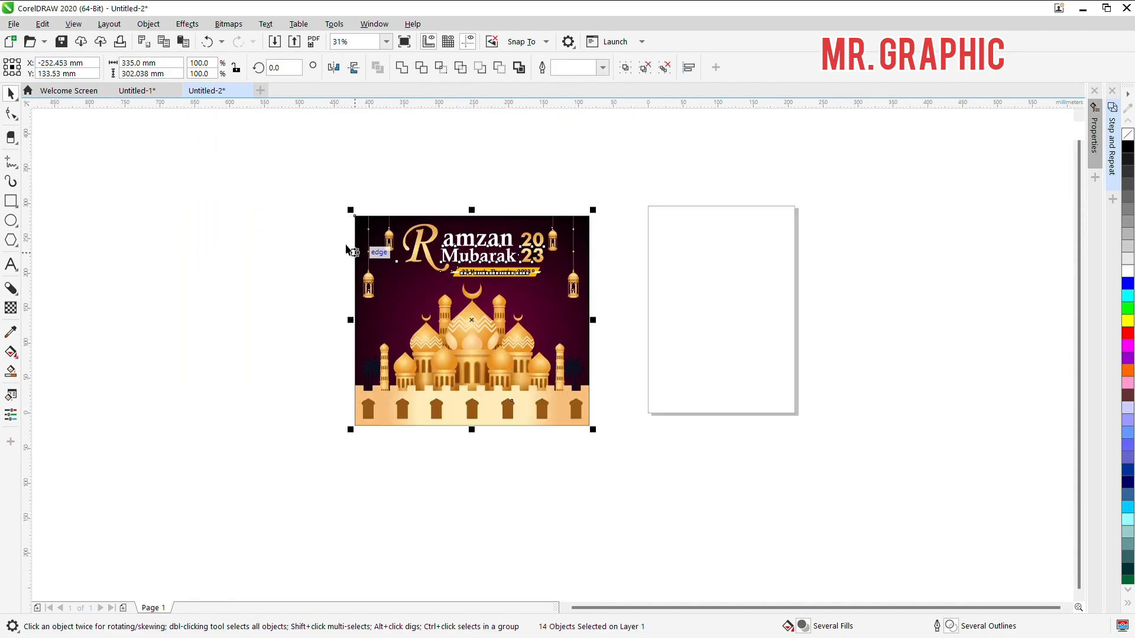
click(321, 195)
drag(651, 465, 651, 465)
key(z)
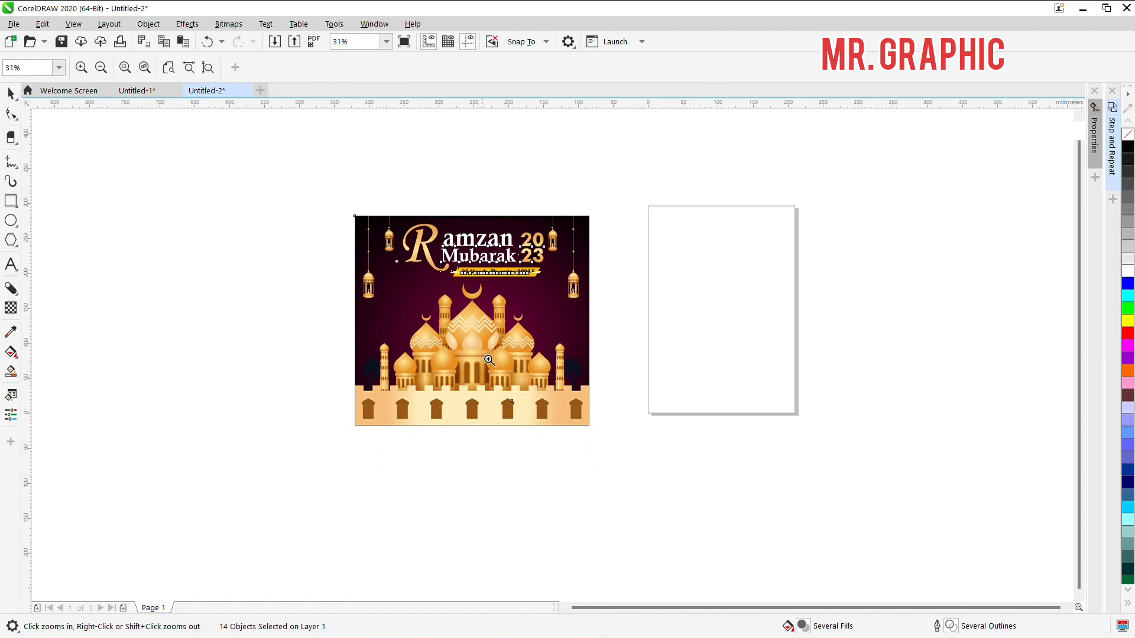
drag(353, 214, 603, 443)
click(11, 93)
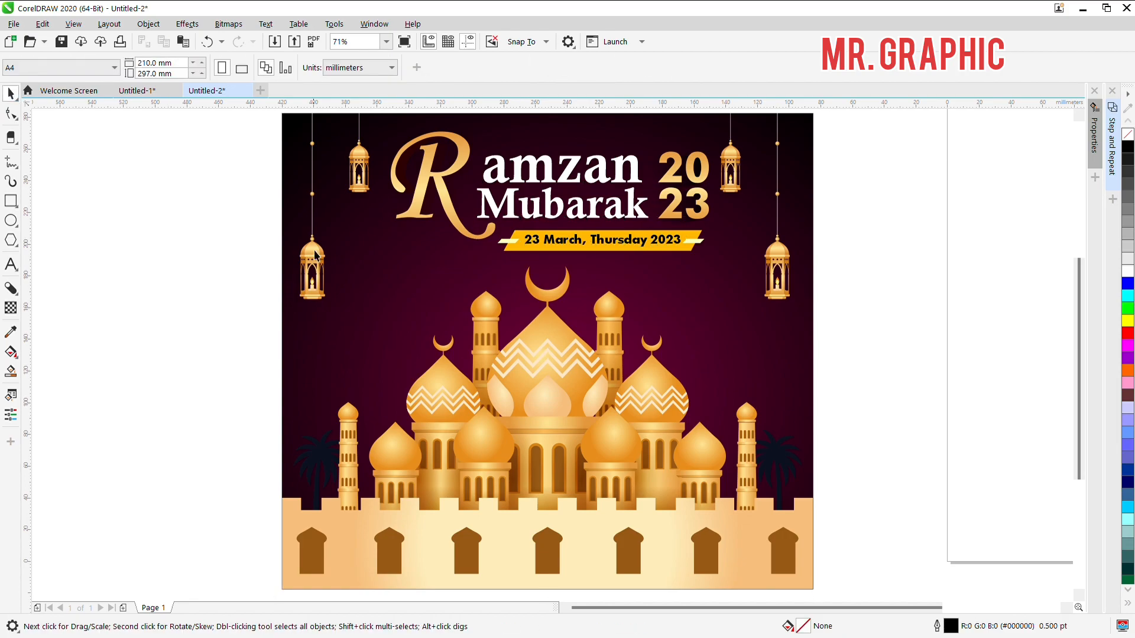